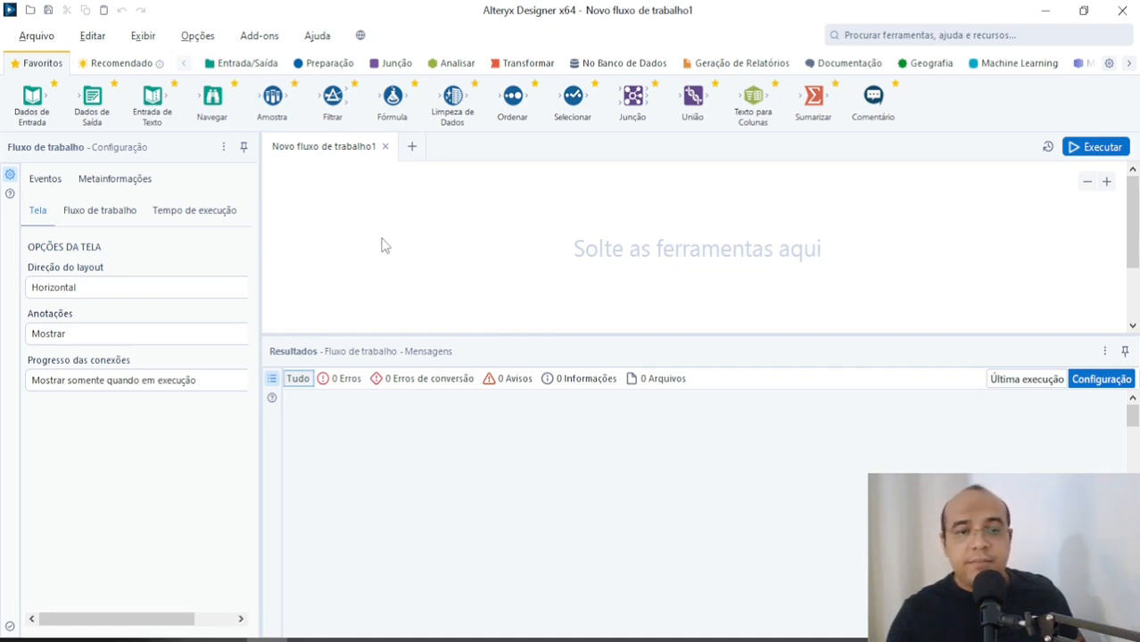
# Step: Switch to the browser and read the three cards under "Automatize o analytics" on the Alteryx page for data analysts
pyautogui.hotkey('alt', 'Tab')
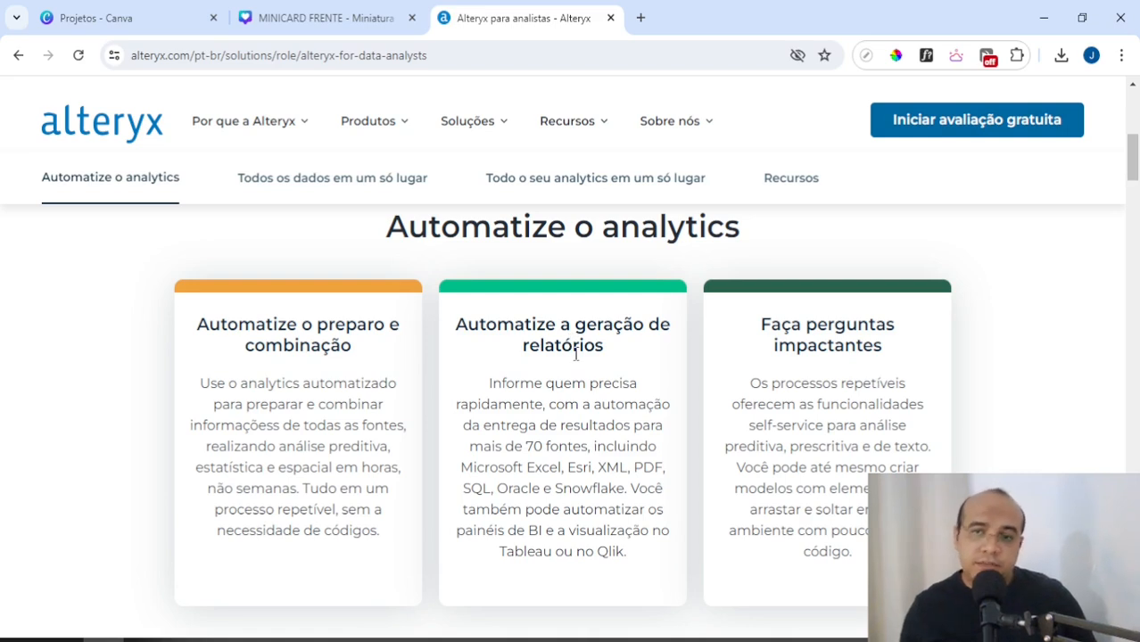
pyautogui.scroll(-1, 575, 354)
pyautogui.scroll(1, 587, 357)
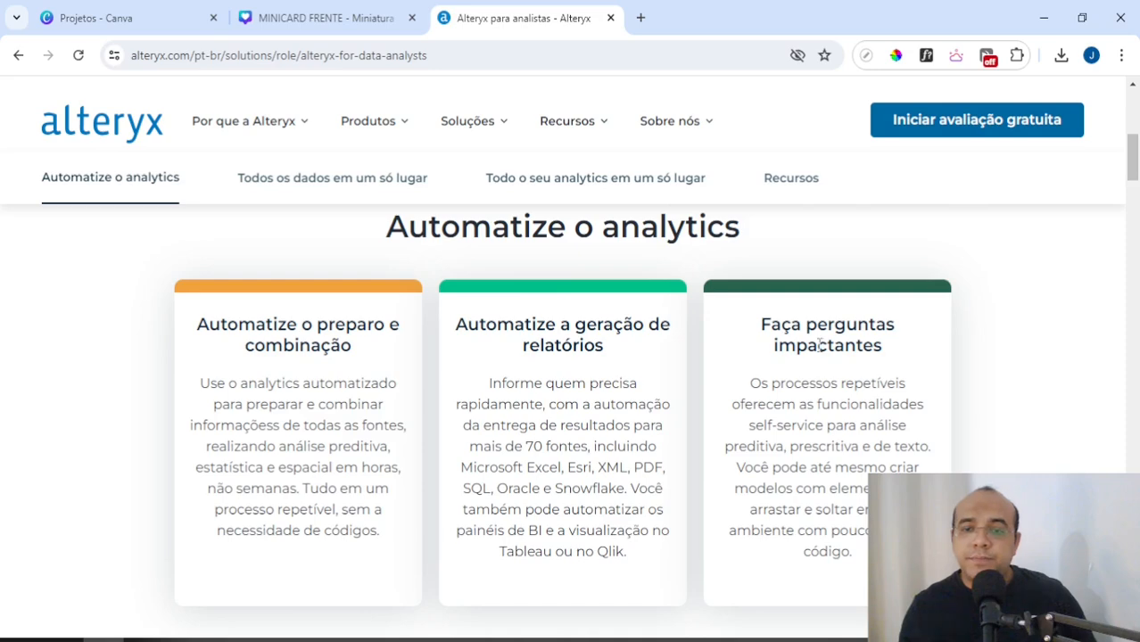
pyautogui.scroll(-1, 819, 346)
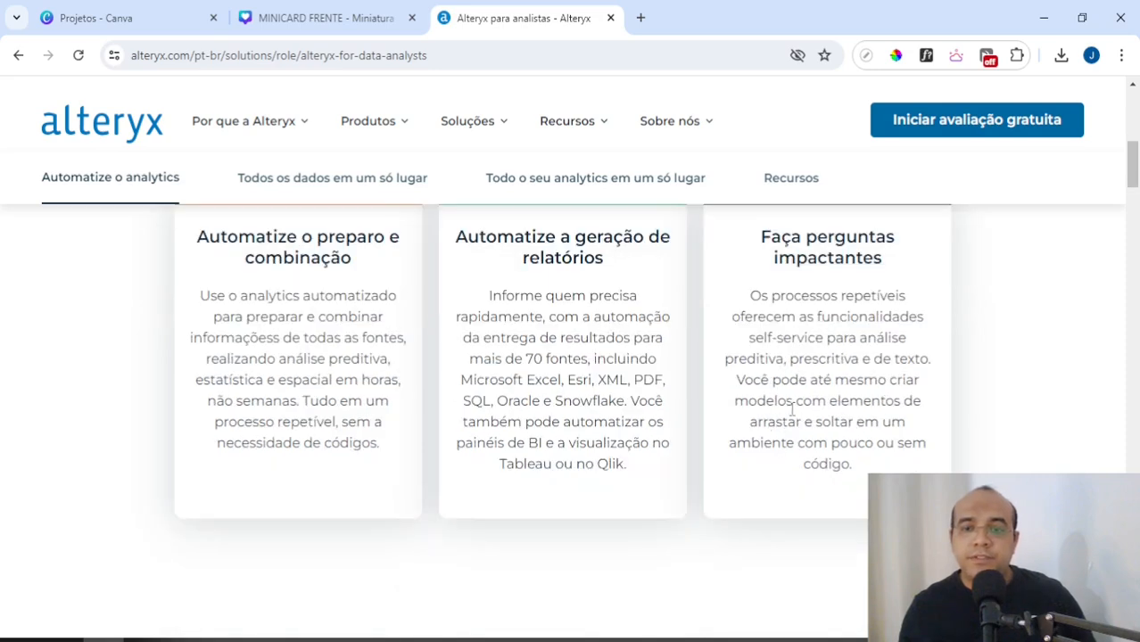
pyautogui.moveTo(755, 401); pyautogui.dragTo(852, 437)
pyautogui.click(826, 402)
pyautogui.scroll(-1, 852, 437)
pyautogui.moveTo(764, 355); pyautogui.dragTo(850, 357)
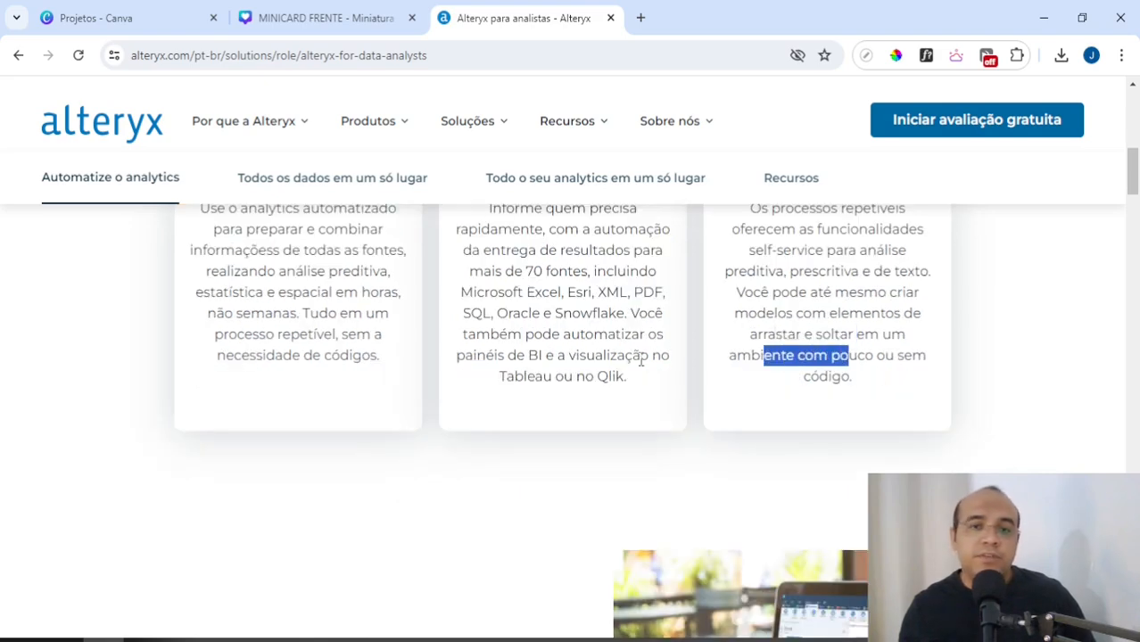
# Step: Read the page's sections "Todos os dados em um só lugar", "Manipulação de dados" and "Preparo de dados"
pyautogui.scroll(-1, 597, 390)
pyautogui.scroll(-2, 535, 388)
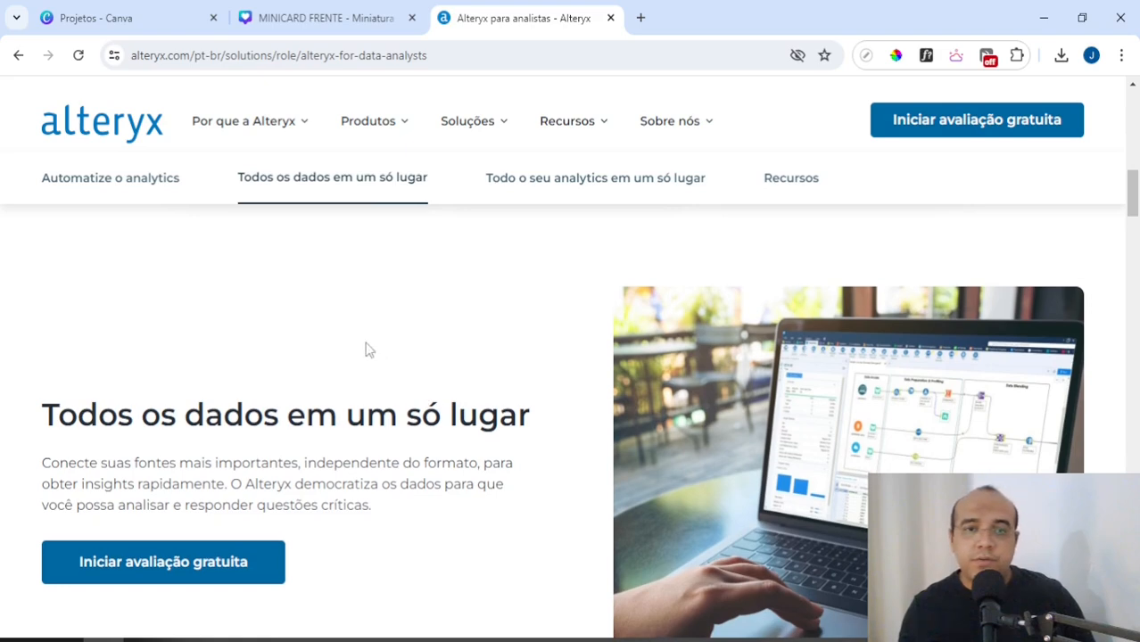
pyautogui.scroll(-2, 383, 330)
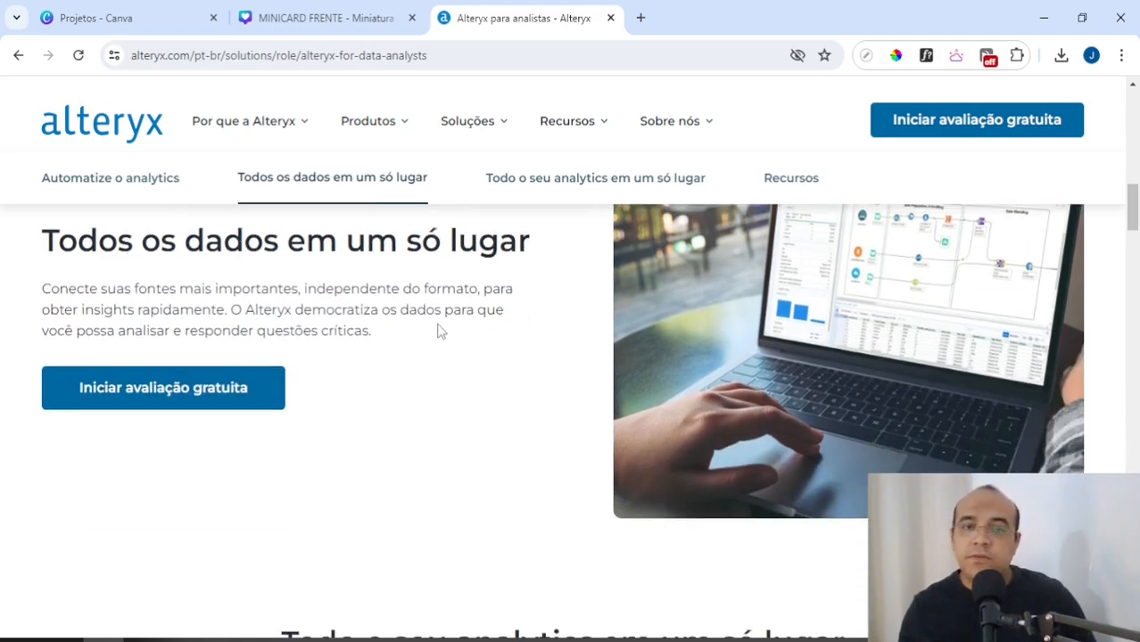
pyautogui.scroll(-6, 438, 339)
pyautogui.moveTo(657, 324); pyautogui.dragTo(852, 341)
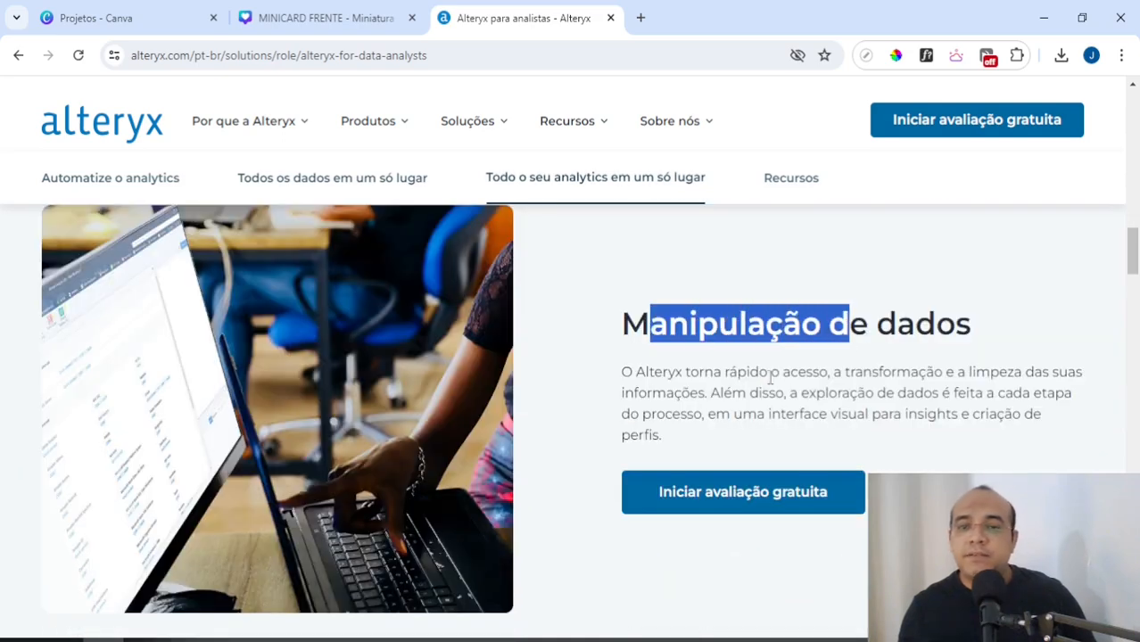
pyautogui.click(709, 377)
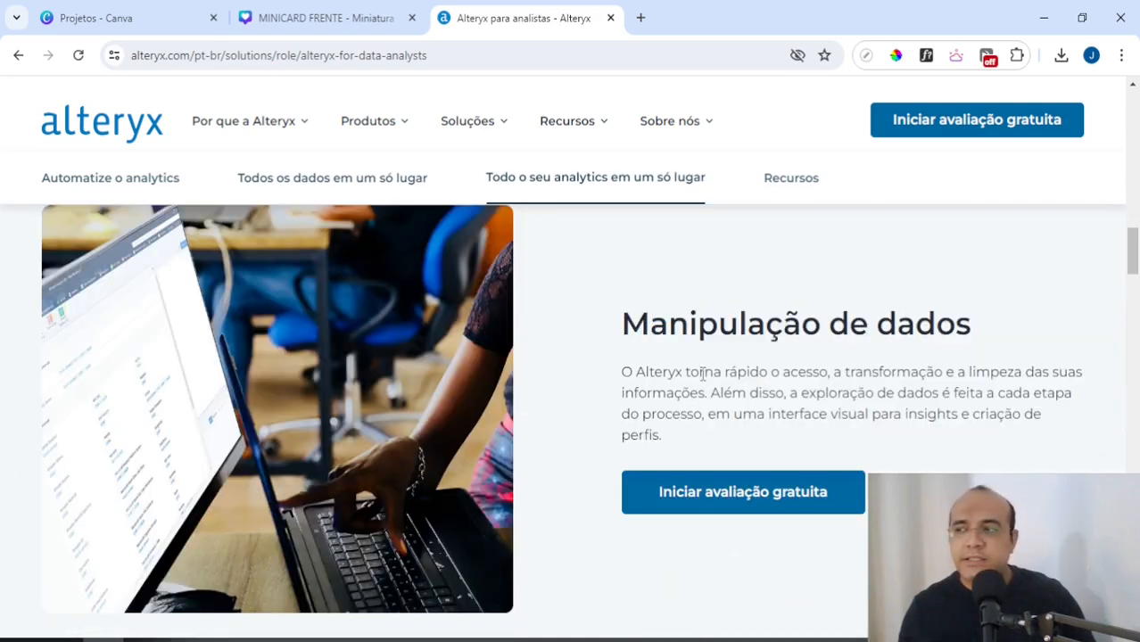
pyautogui.scroll(-1, 701, 373)
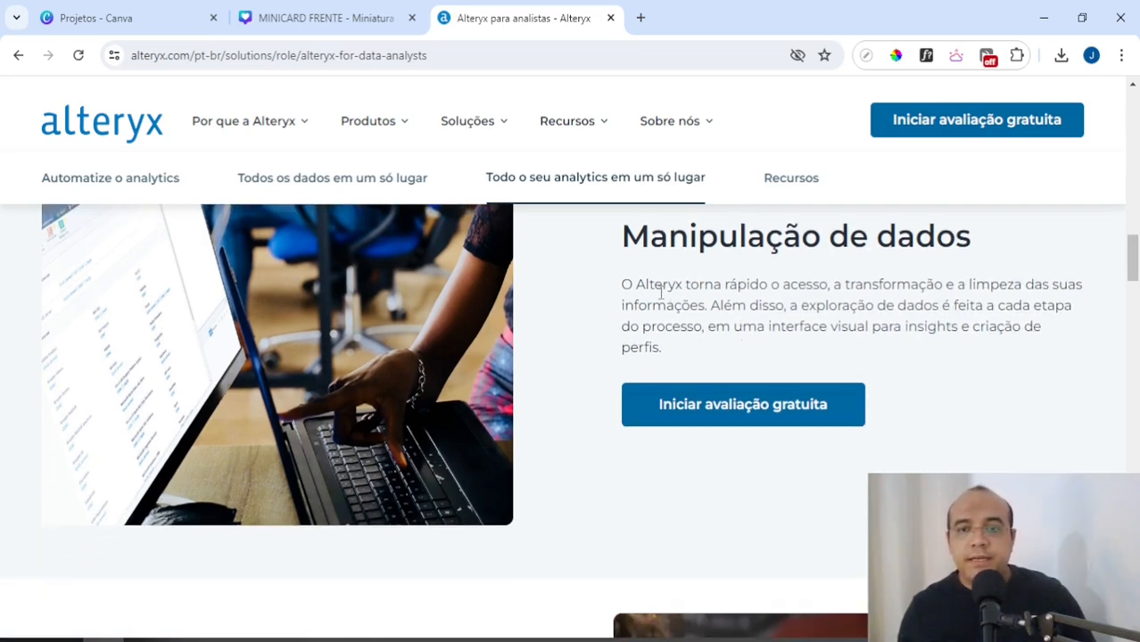
pyautogui.scroll(-4, 660, 298)
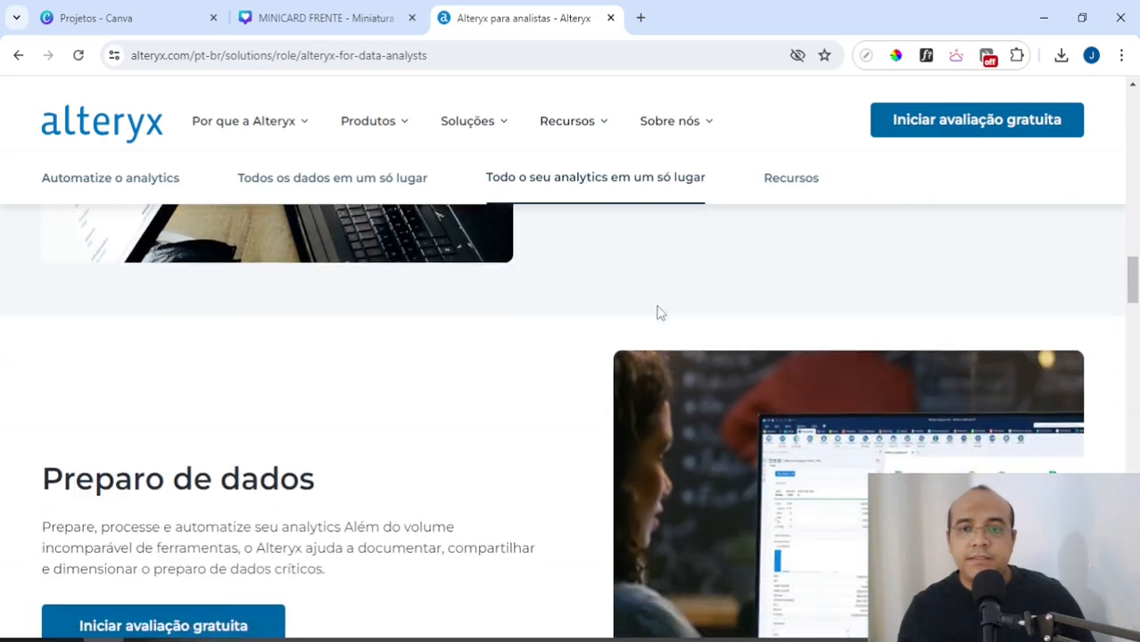
pyautogui.scroll(4, 657, 310)
pyautogui.scroll(-5, 687, 346)
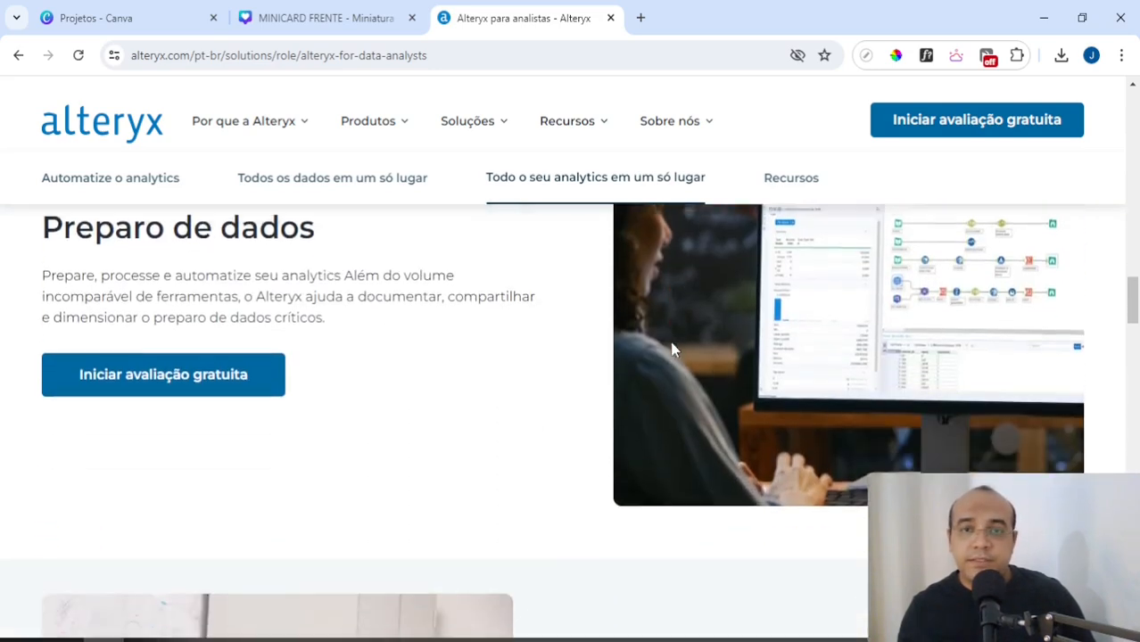
pyautogui.moveTo(65, 223); pyautogui.dragTo(182, 225)
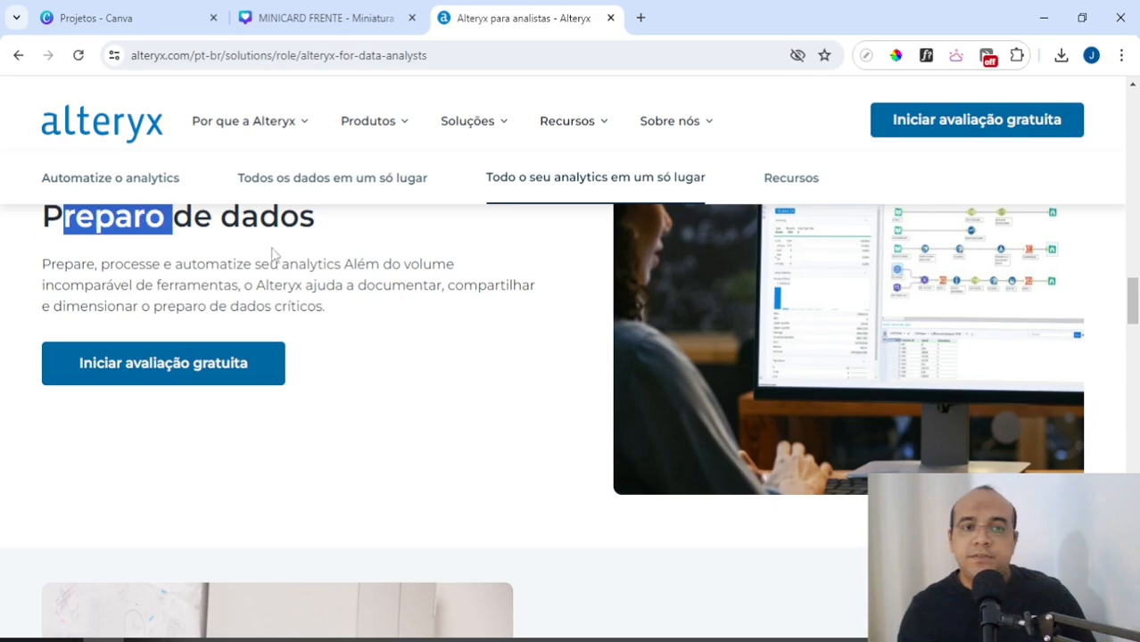
# Step: Examine the page's "Limpeza de dados" and "Combinação de dados" sections
pyautogui.scroll(-1, 280, 282)
pyautogui.scroll(-5, 325, 272)
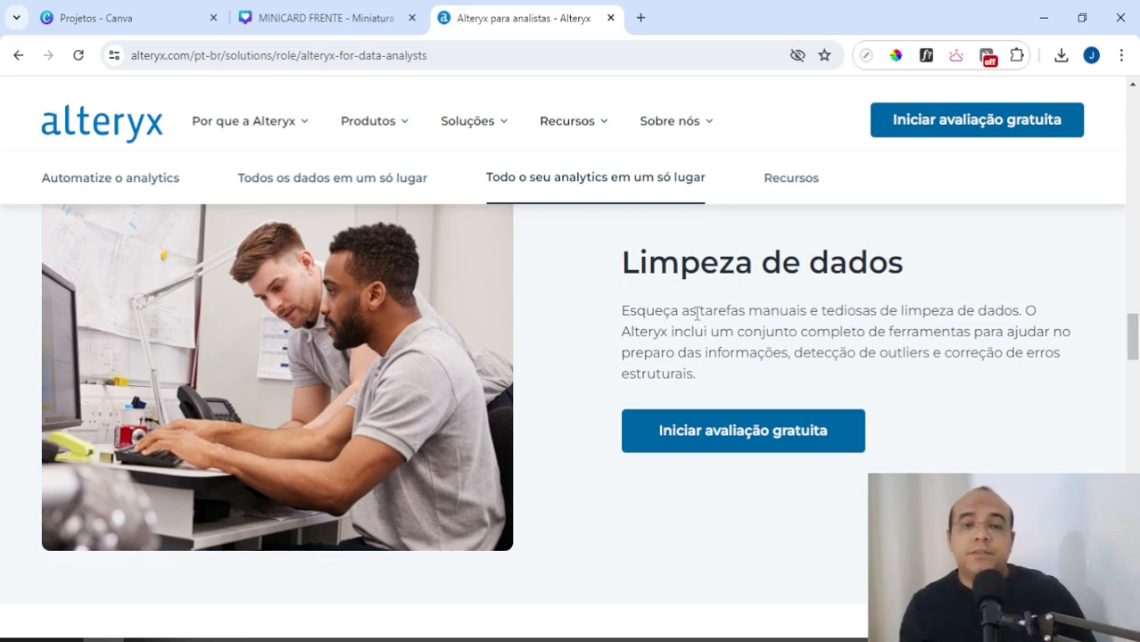
pyautogui.scroll(-3, 697, 312)
pyautogui.scroll(-3, 695, 318)
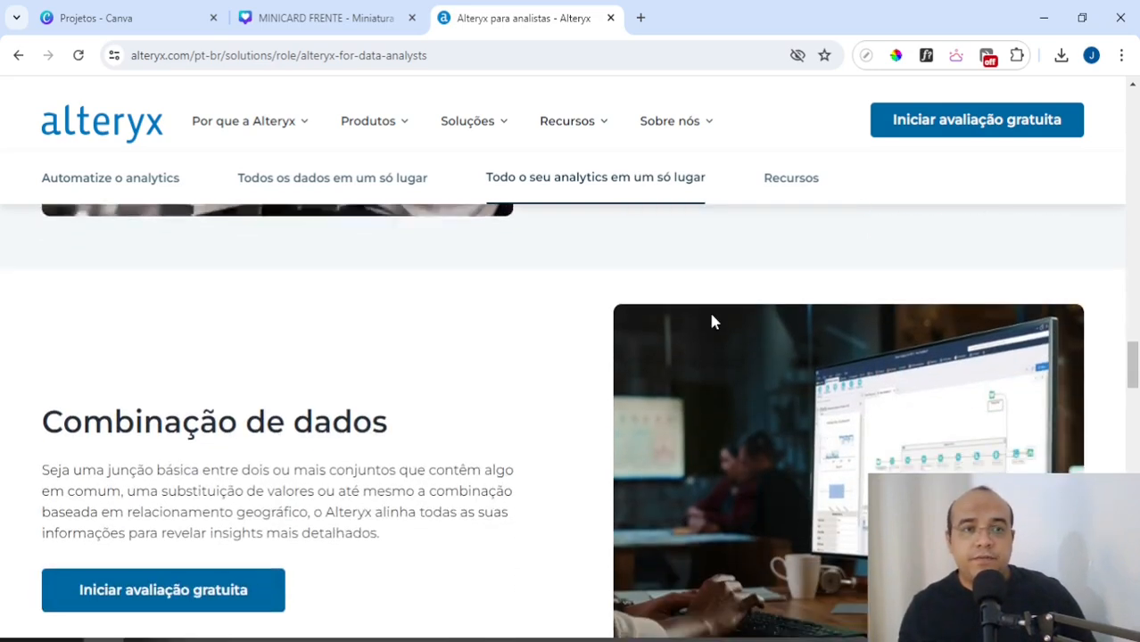
pyautogui.scroll(-2, 724, 326)
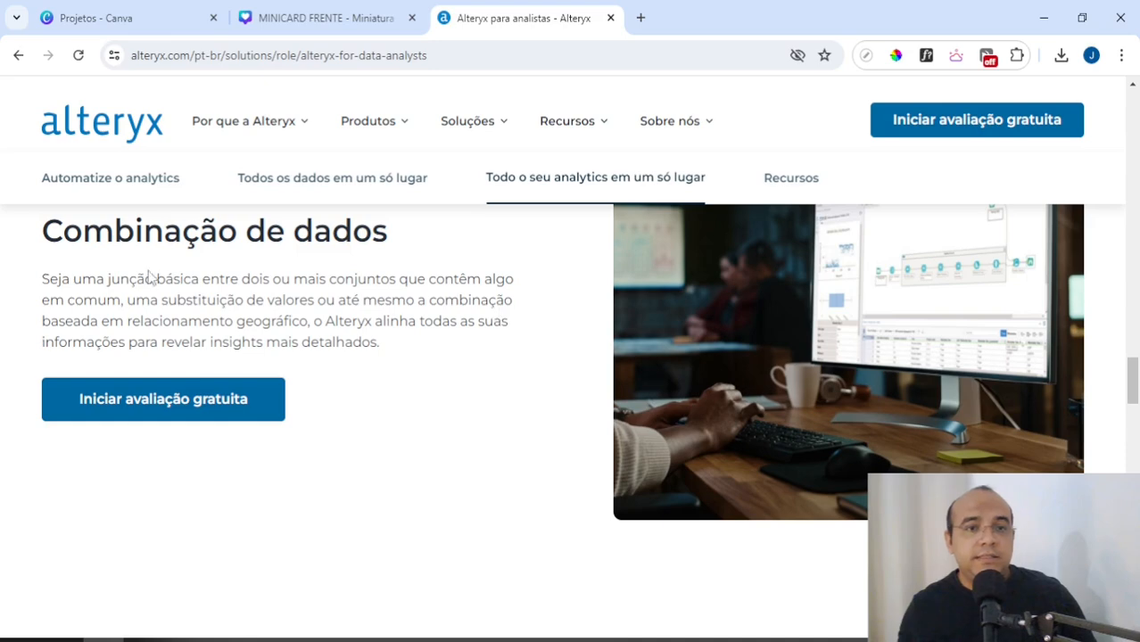
pyautogui.moveTo(82, 278); pyautogui.dragTo(228, 301)
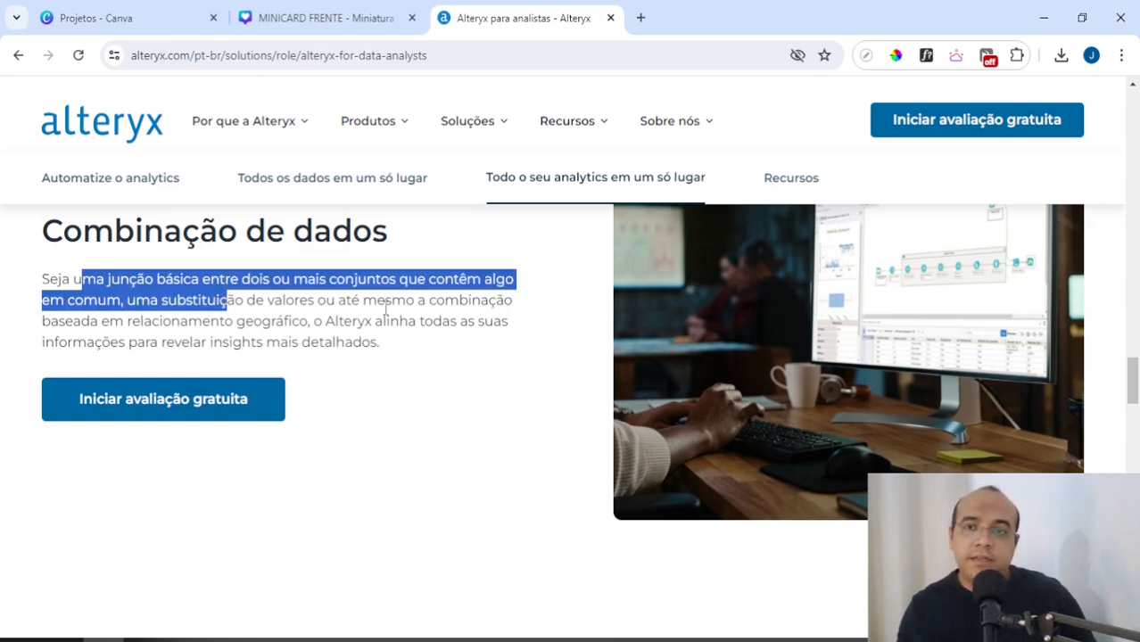
pyautogui.click(290, 297)
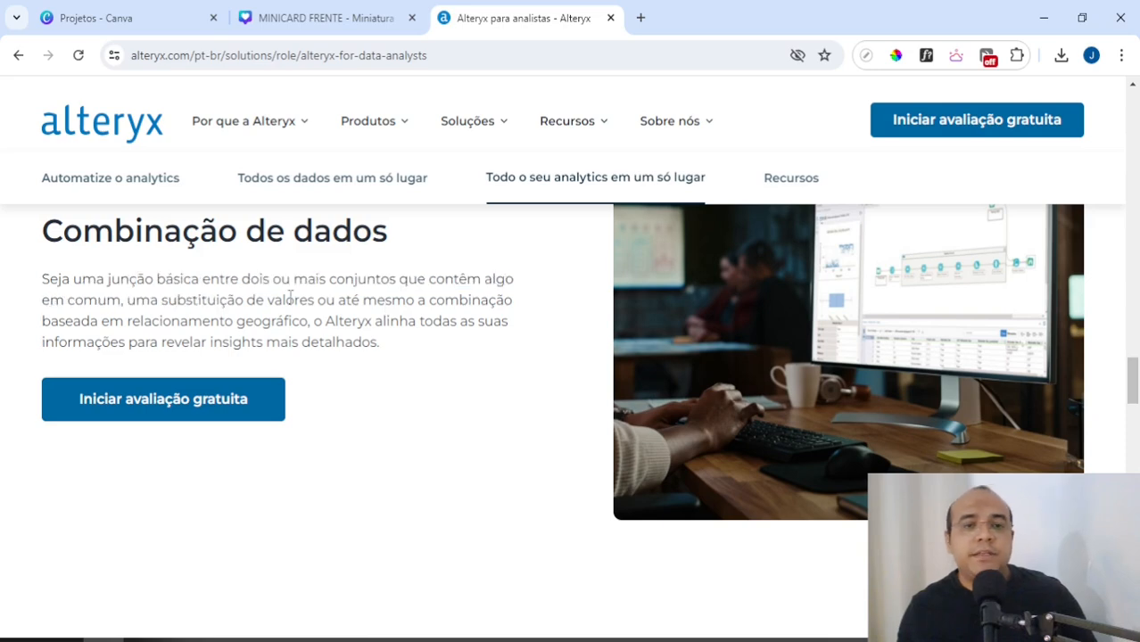
pyautogui.scroll(-5, 313, 308)
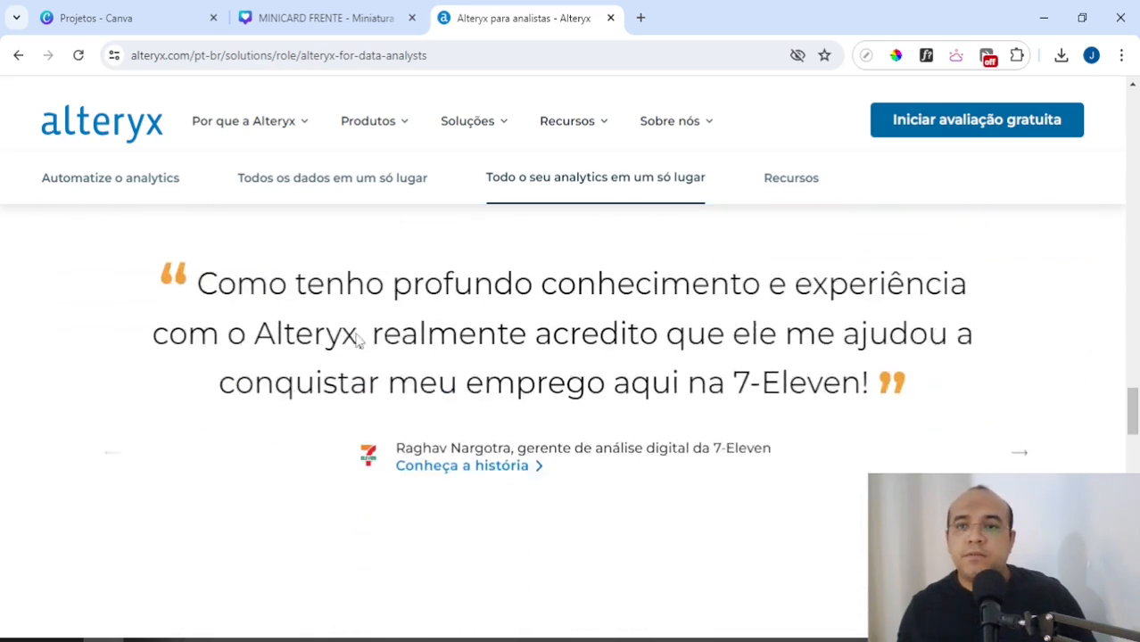
pyautogui.scroll(10, 379, 366)
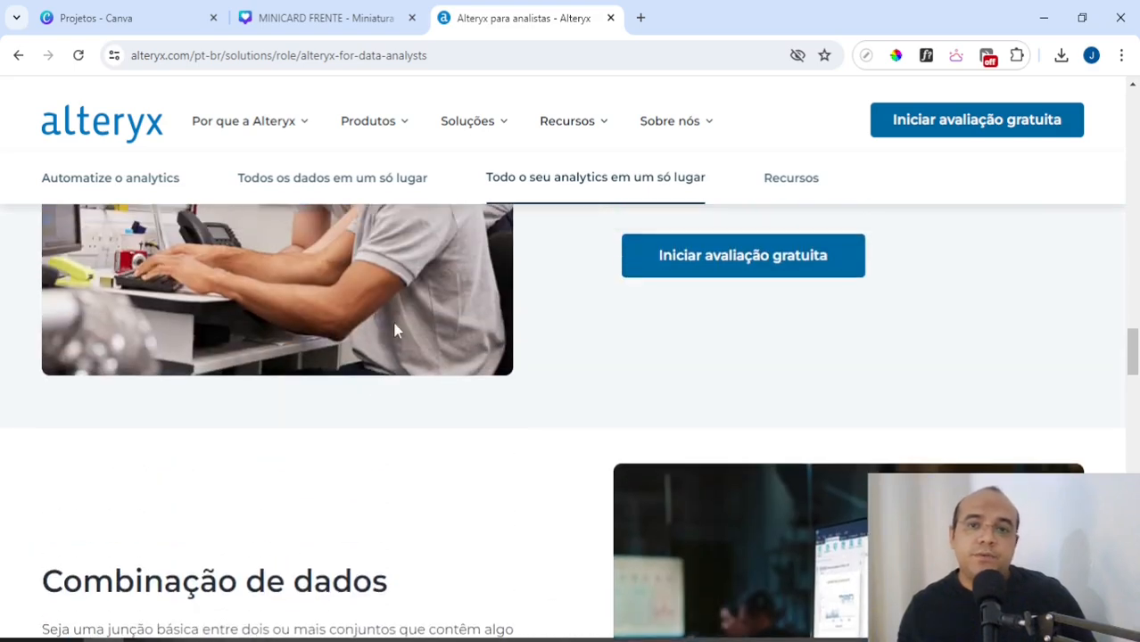
pyautogui.scroll(2, 556, 394)
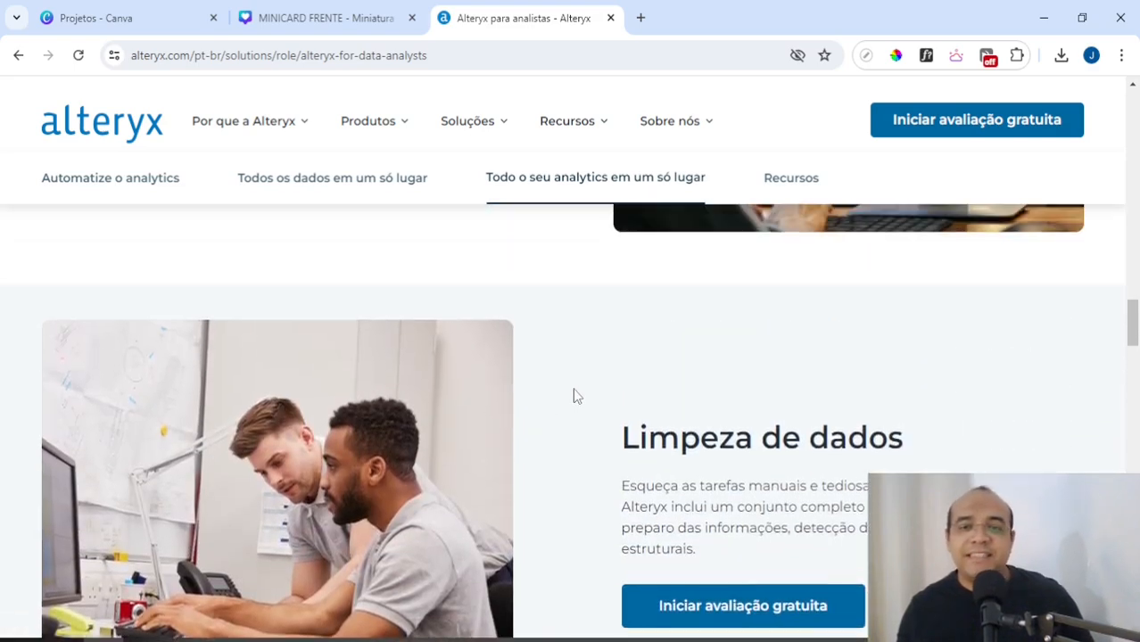
pyautogui.scroll(2, 575, 395)
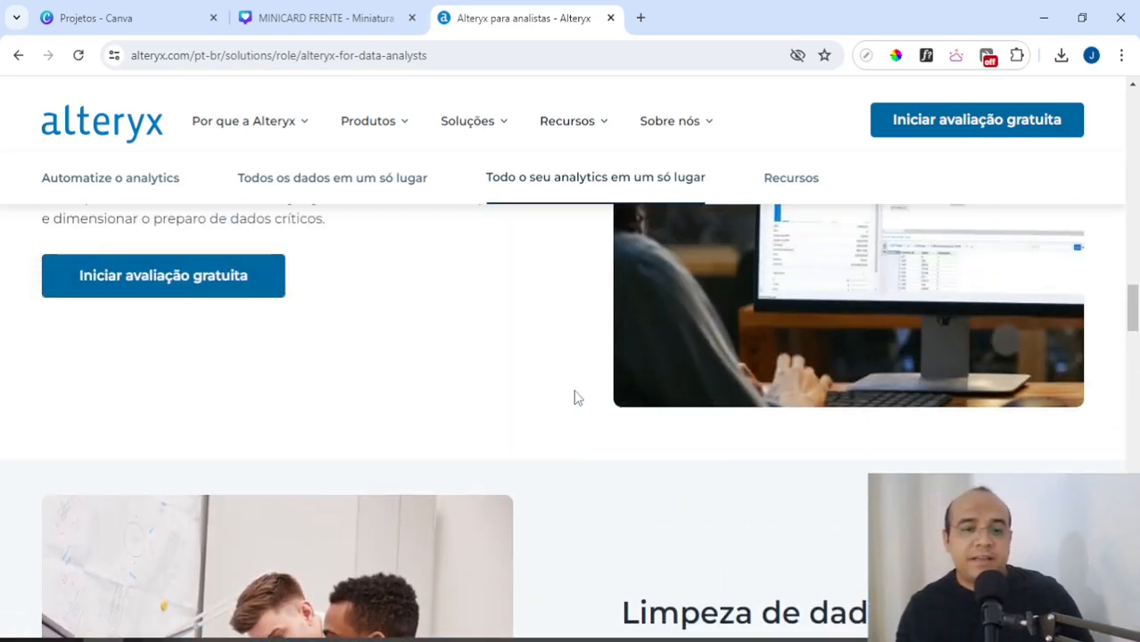
# Step: Switch to Alteryx Designer, place a Dados de Entrada tool on the empty canvas and open its data connection setup
pyautogui.hotkey('alt', 'Tab')
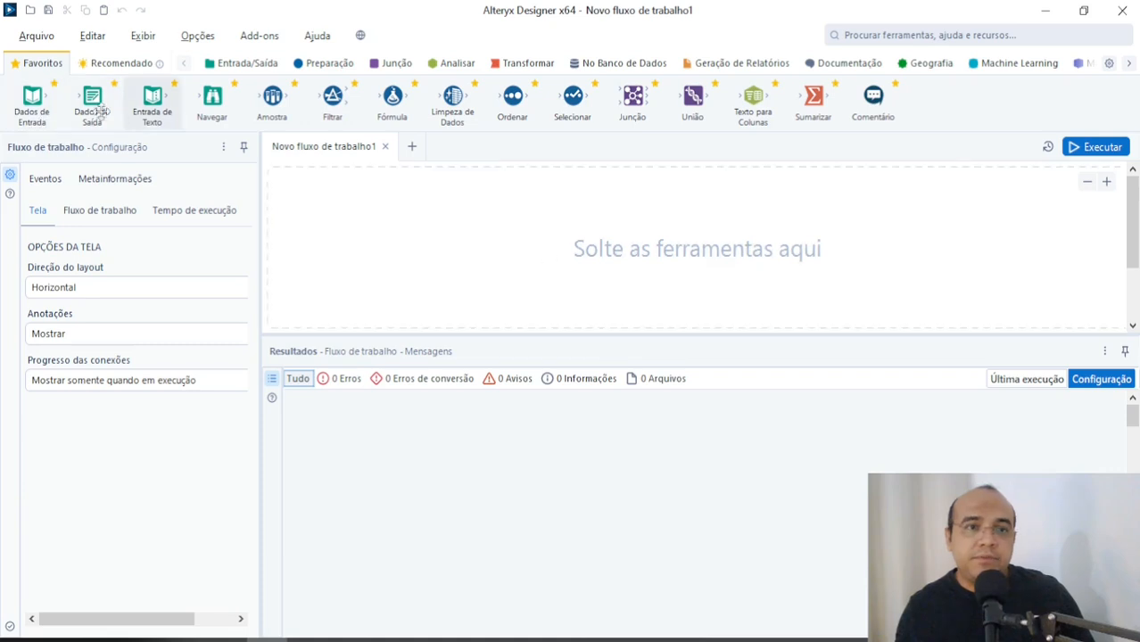
pyautogui.moveTo(33, 100); pyautogui.dragTo(353, 245)
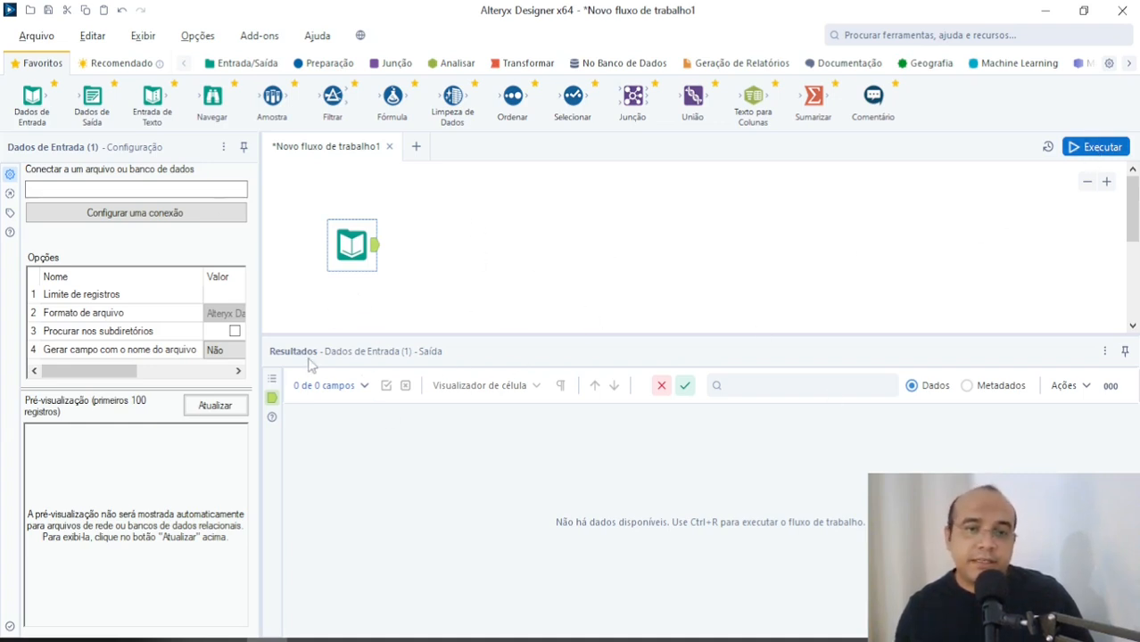
pyautogui.doubleClick(366, 229)
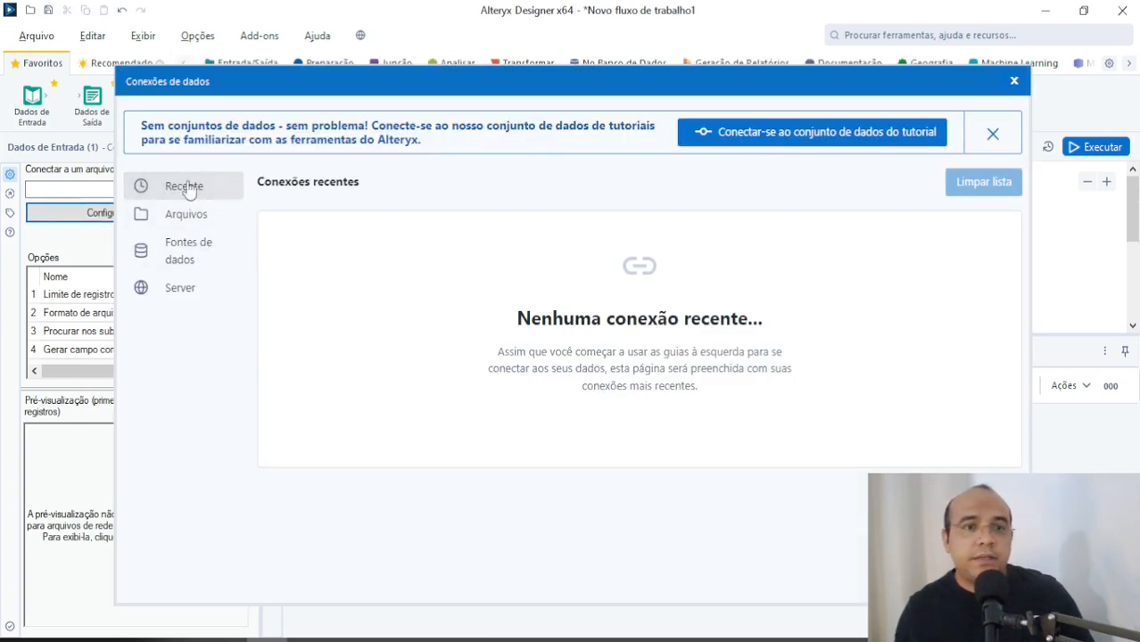
pyautogui.moveTo(153, 134); pyautogui.dragTo(413, 129)
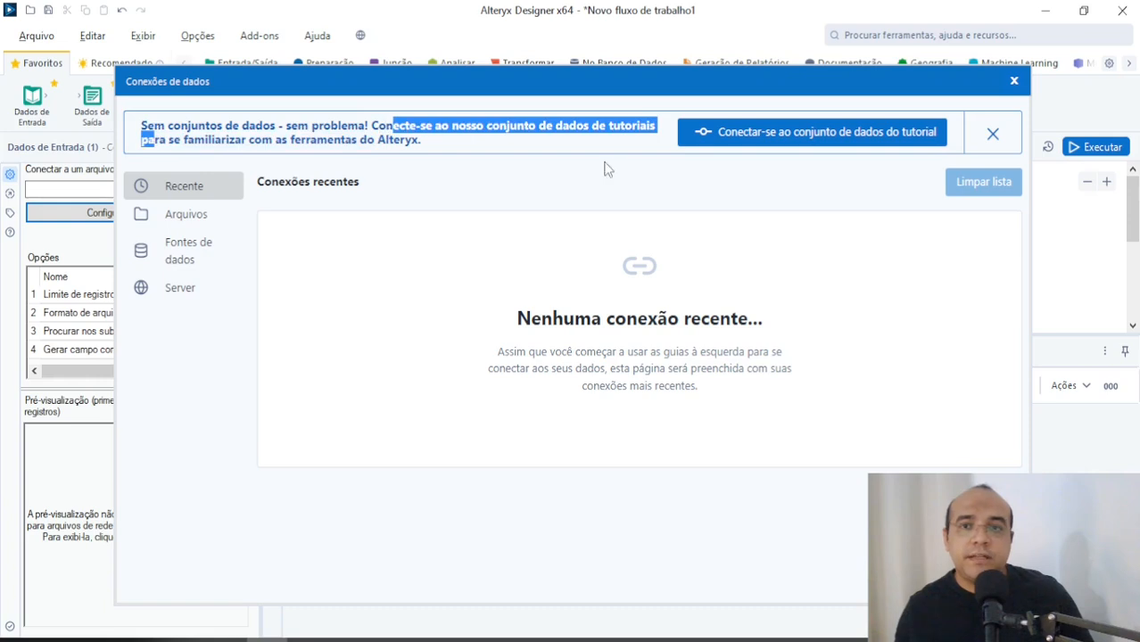
# Step: Connect the input tool to Sheet1 of the Excel file f_MOVIMENTACAO_ESTOQUE from the desktop folder
pyautogui.click(183, 214)
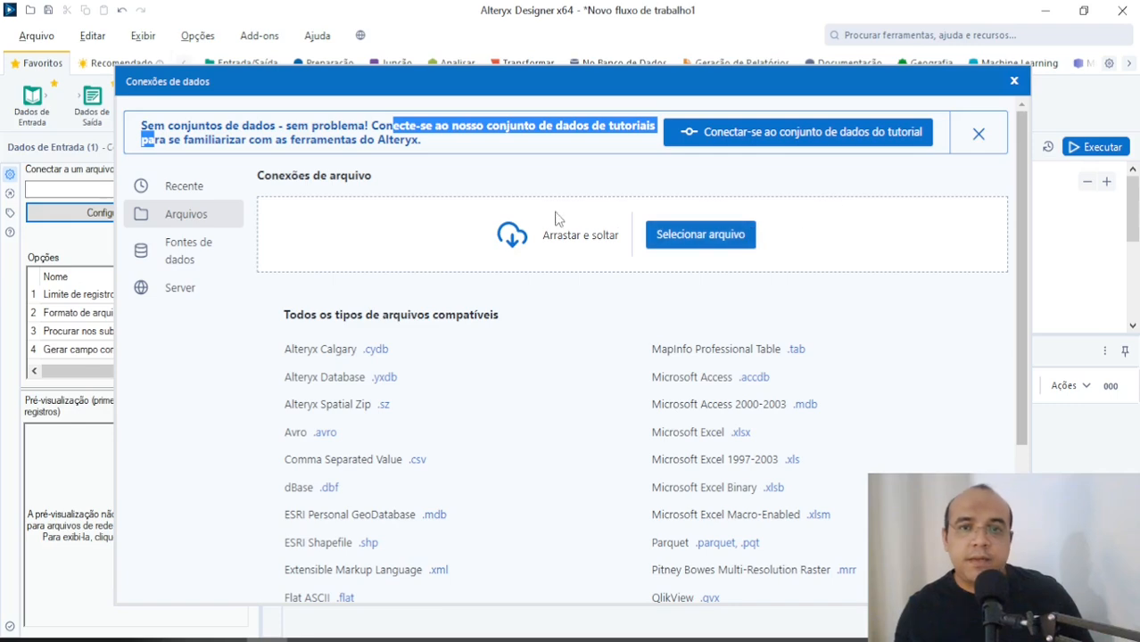
pyautogui.click(700, 234)
pyautogui.click(343, 259)
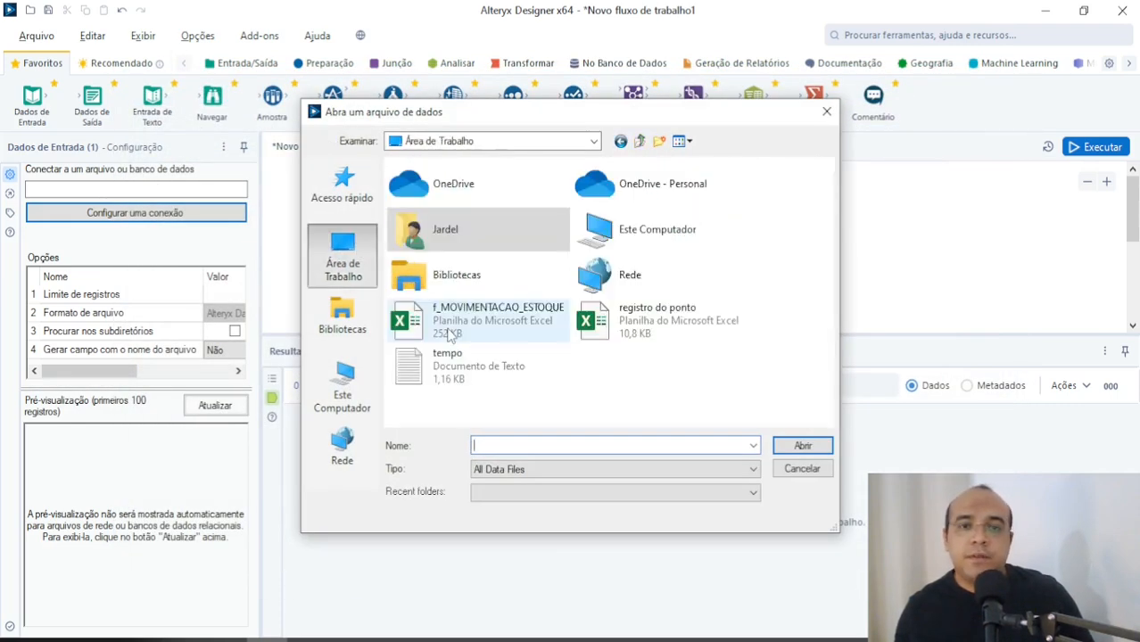
pyautogui.doubleClick(473, 318)
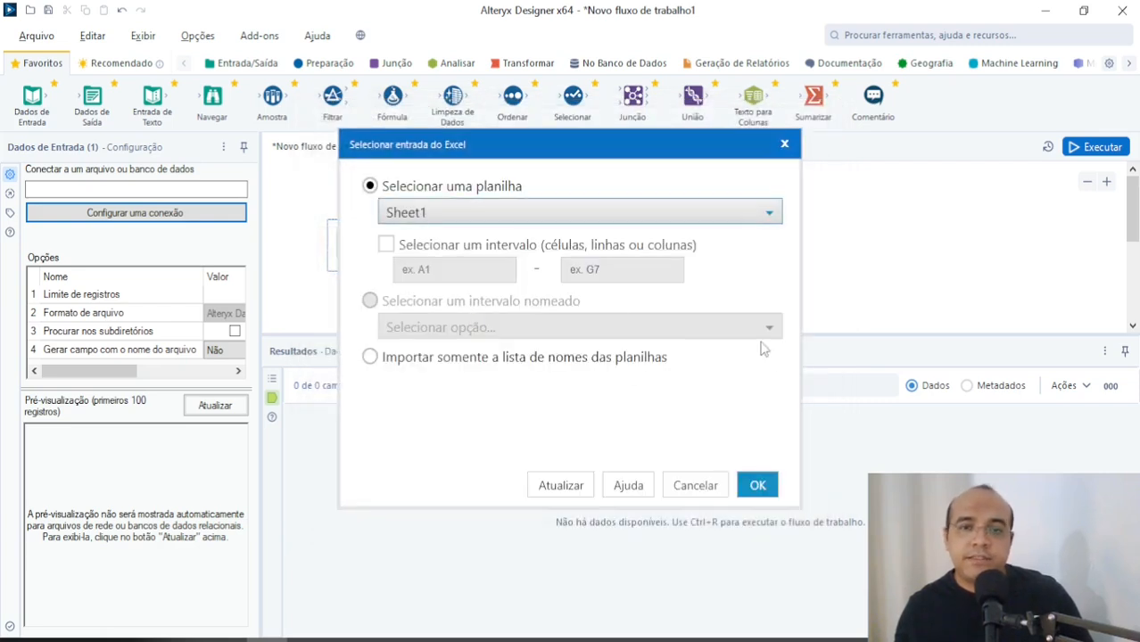
pyautogui.click(760, 484)
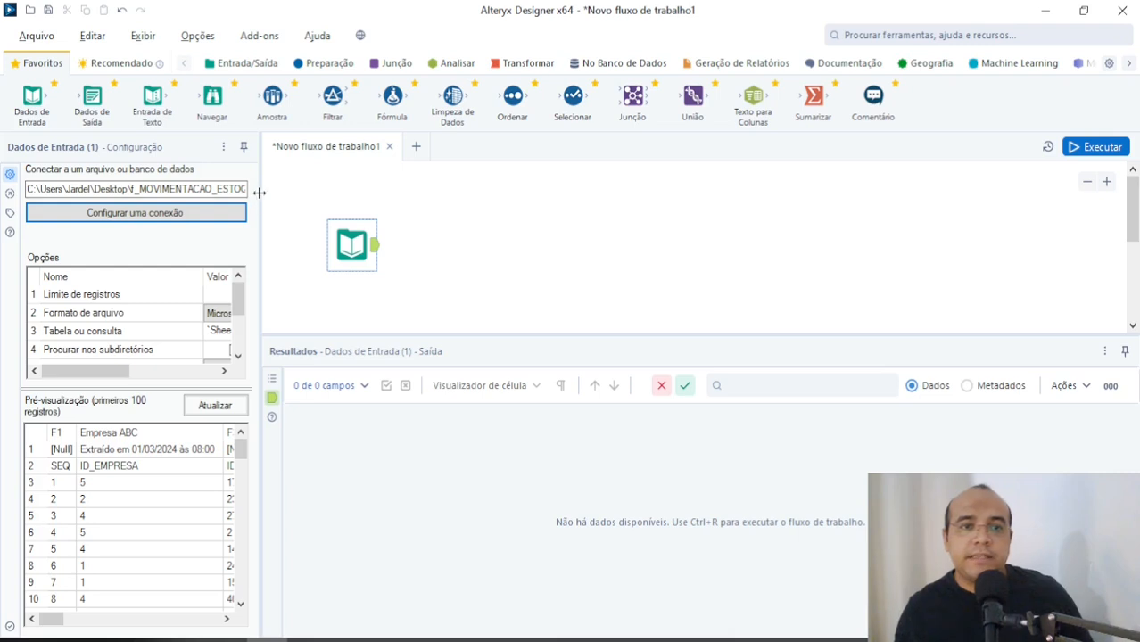
# Step: Widen the configuration pane and run the workflow to load the spreadsheet's records, closing the completion notice
pyautogui.moveTo(259, 198); pyautogui.dragTo(396, 202)
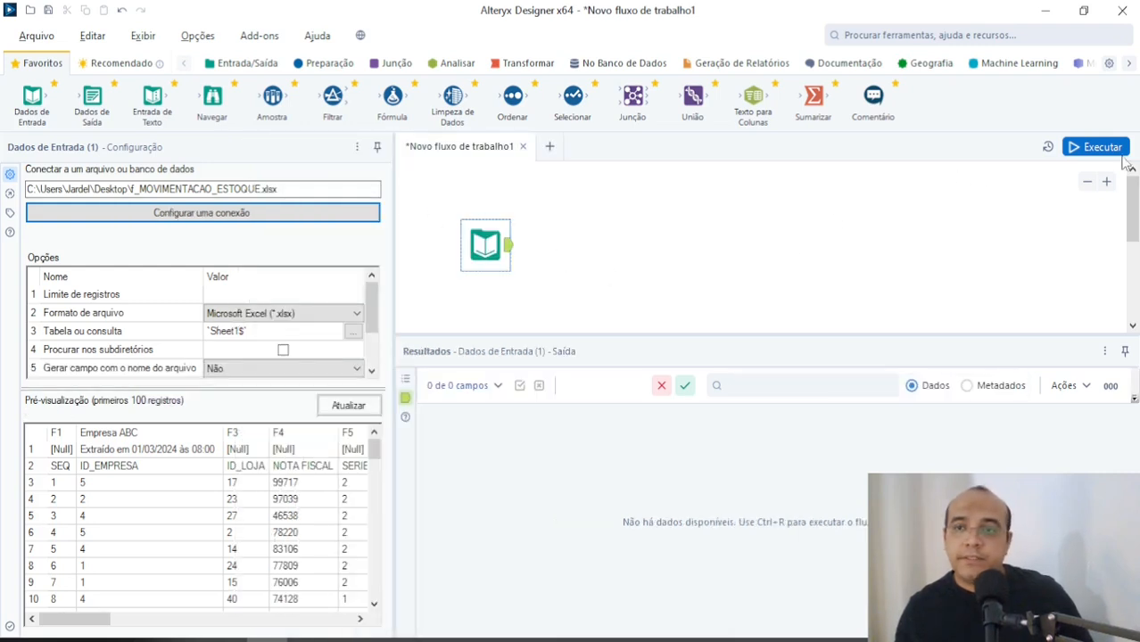
pyautogui.click(1095, 148)
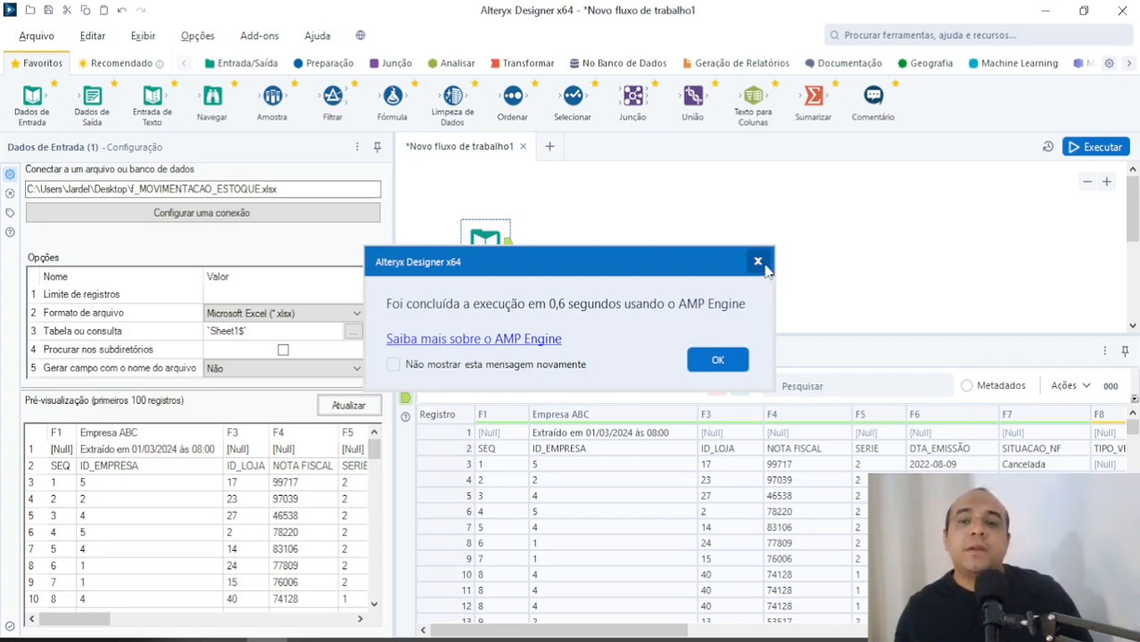
pyautogui.click(758, 262)
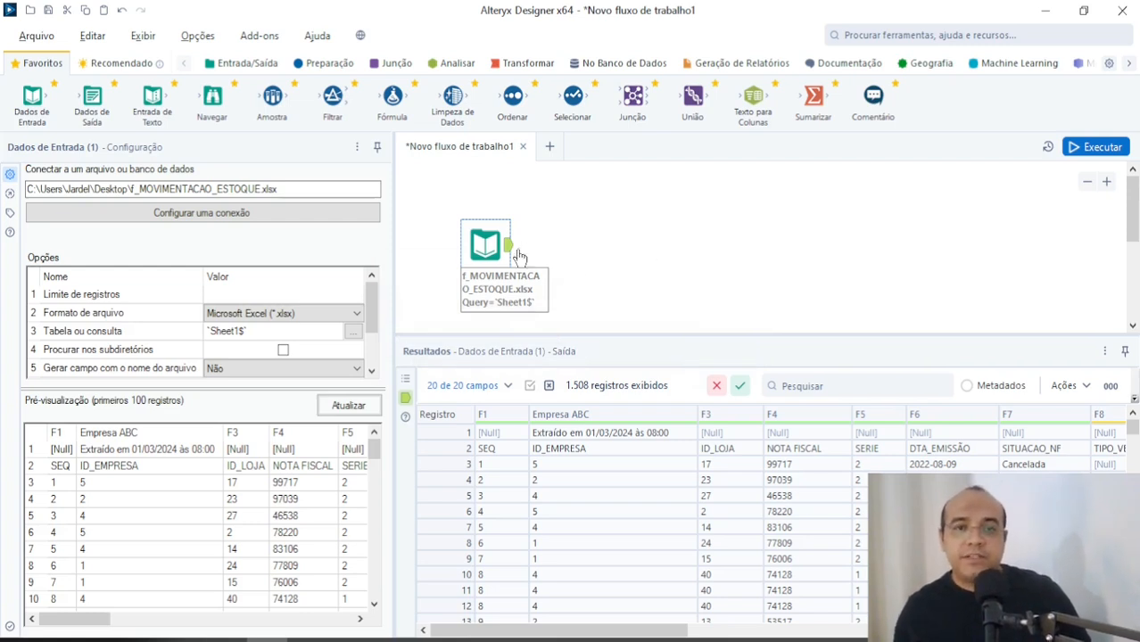
pyautogui.moveTo(476, 249); pyautogui.dragTo(466, 228)
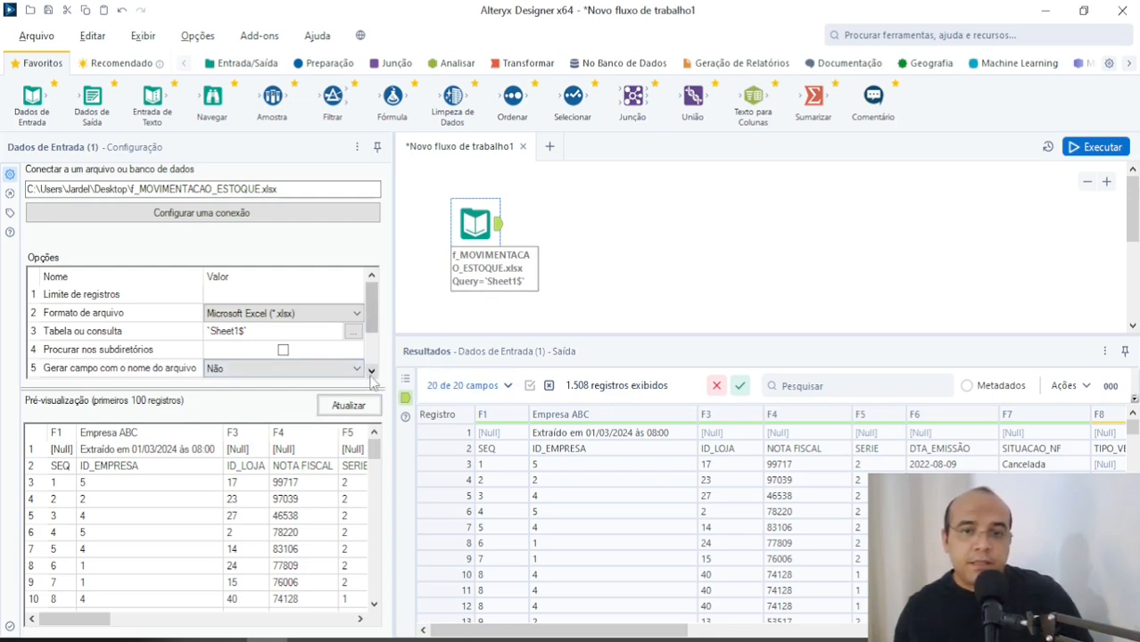
# Step: Examine the first two records of the results, comparing the extraction note row with the row of column names
pyautogui.click(499, 449)
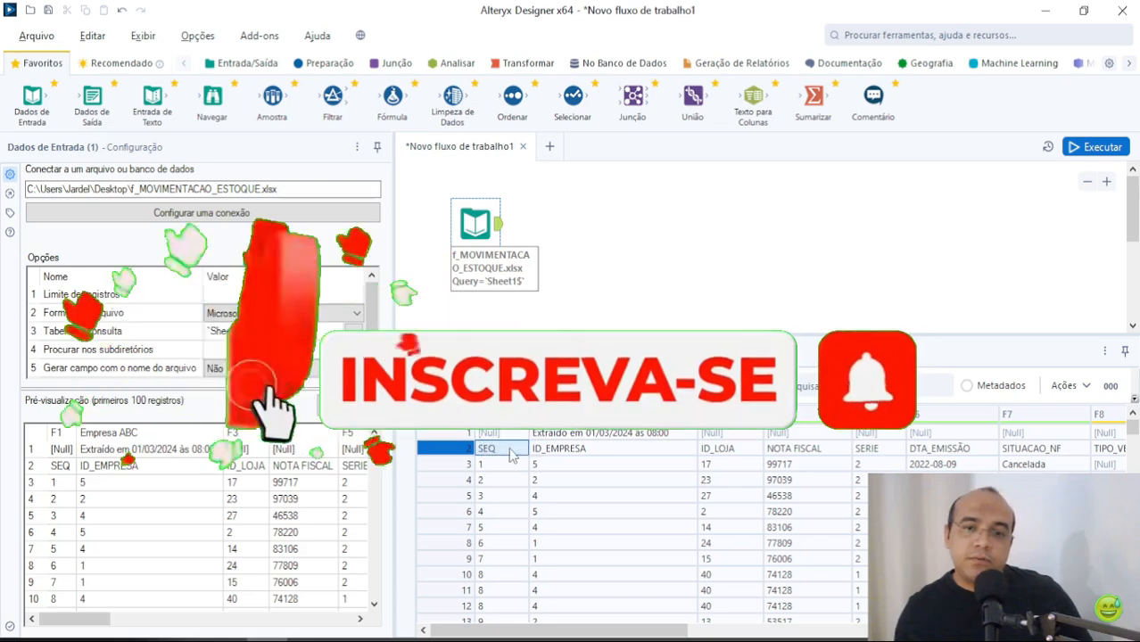
pyautogui.click(552, 450)
pyautogui.click(502, 435)
pyautogui.click(576, 434)
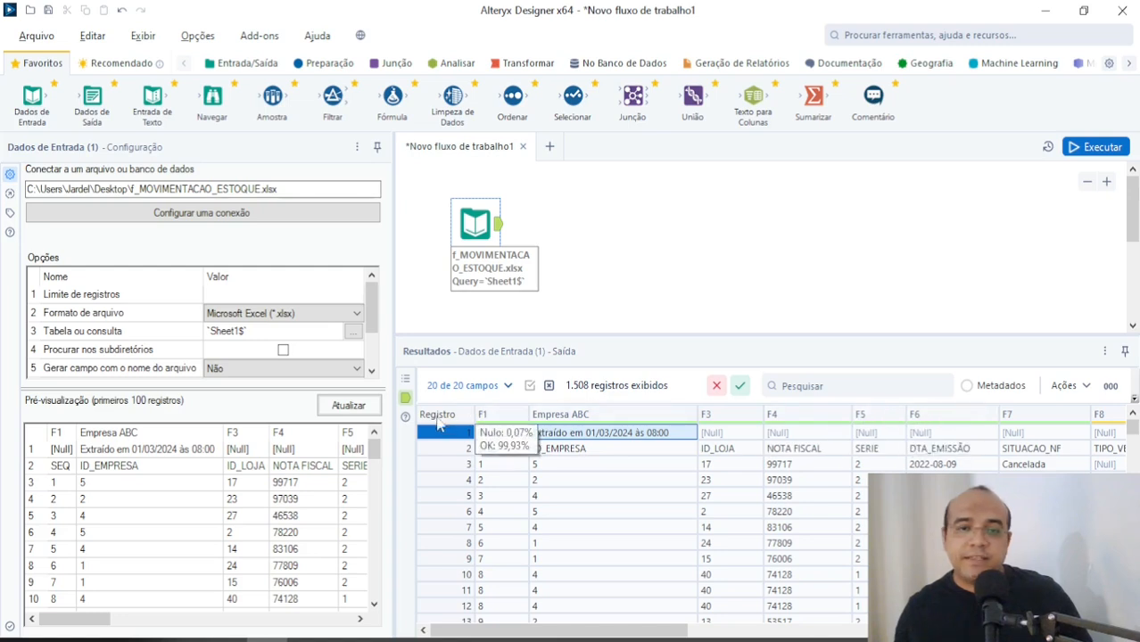
# Step: Set the Excel input to start importing data at line 3, the row below the column names, and refresh the preview
pyautogui.click(487, 450)
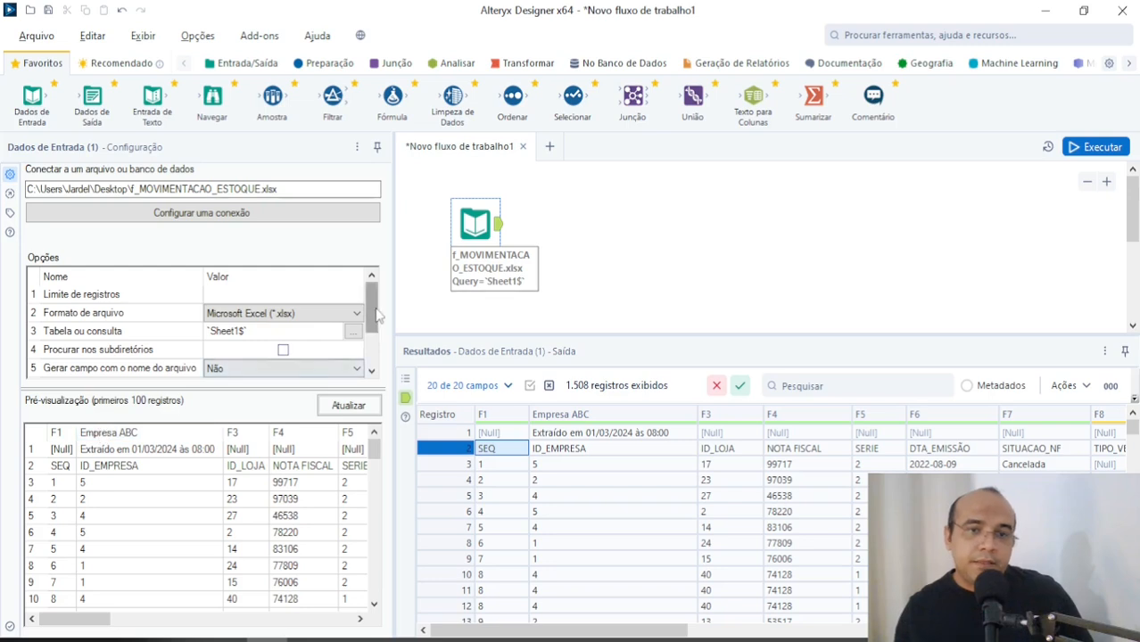
pyautogui.moveTo(376, 312); pyautogui.dragTo(386, 350)
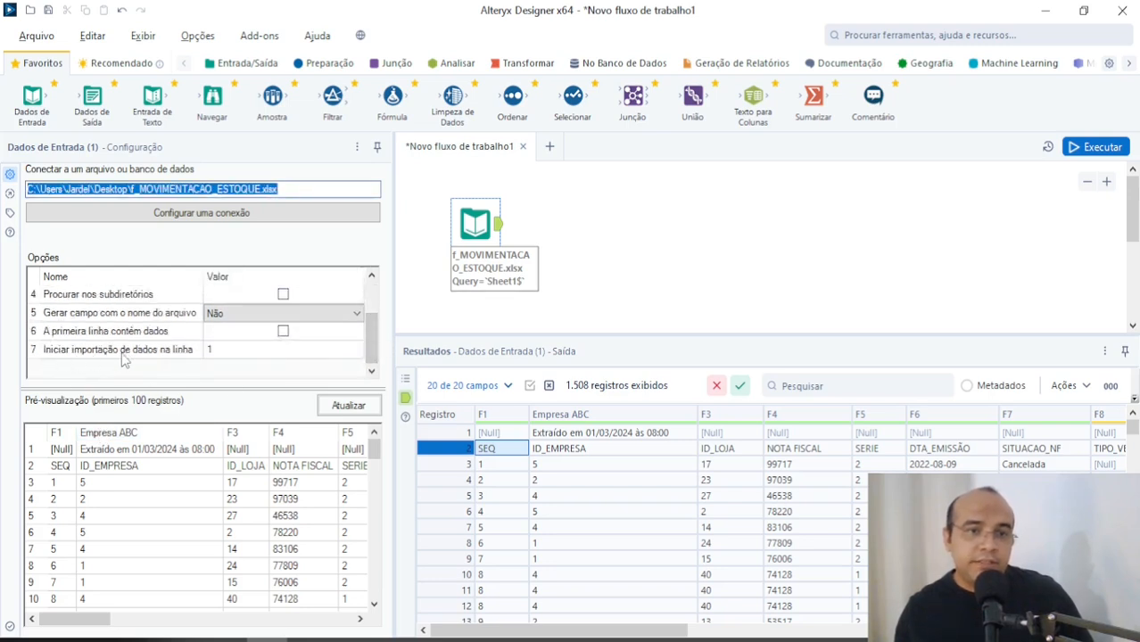
pyautogui.click(36, 432)
pyautogui.click(33, 449)
pyautogui.click(33, 466)
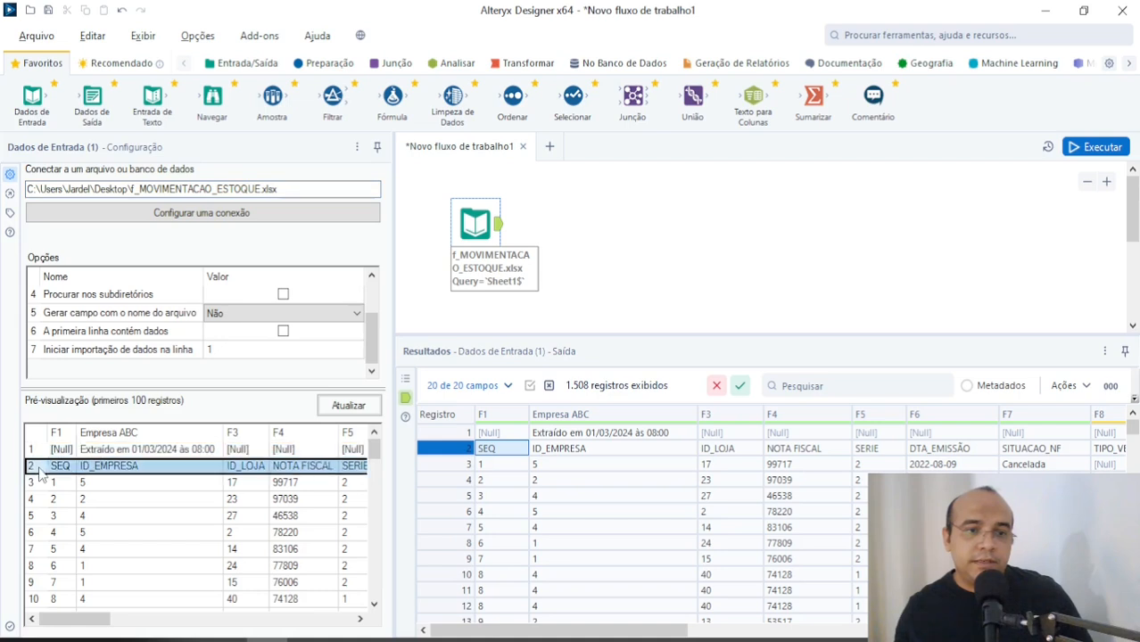
pyautogui.click(267, 349)
pyautogui.write('3')
pyautogui.click(347, 406)
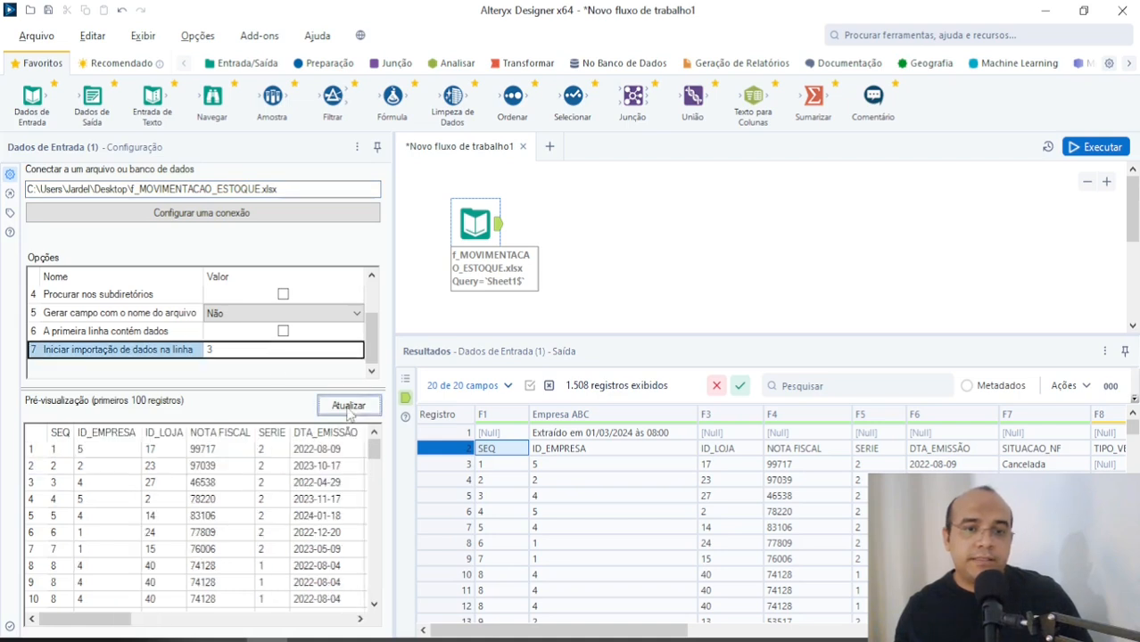
# Step: Run the workflow again to reload the records with the new import start line, closing the completion notice
pyautogui.click(595, 465)
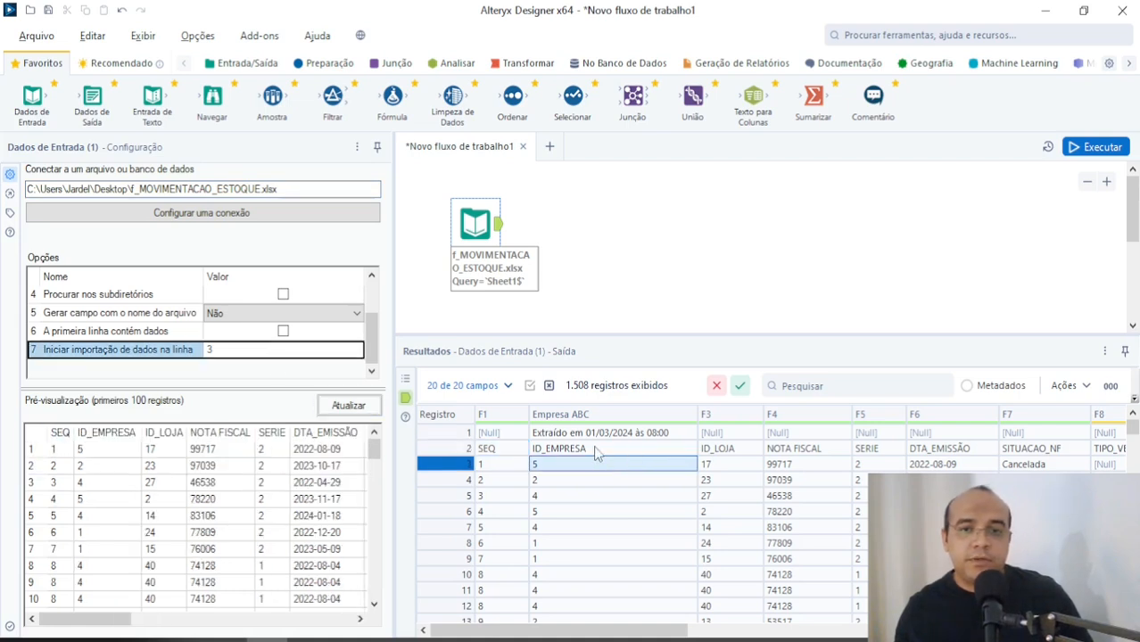
pyautogui.click(1097, 147)
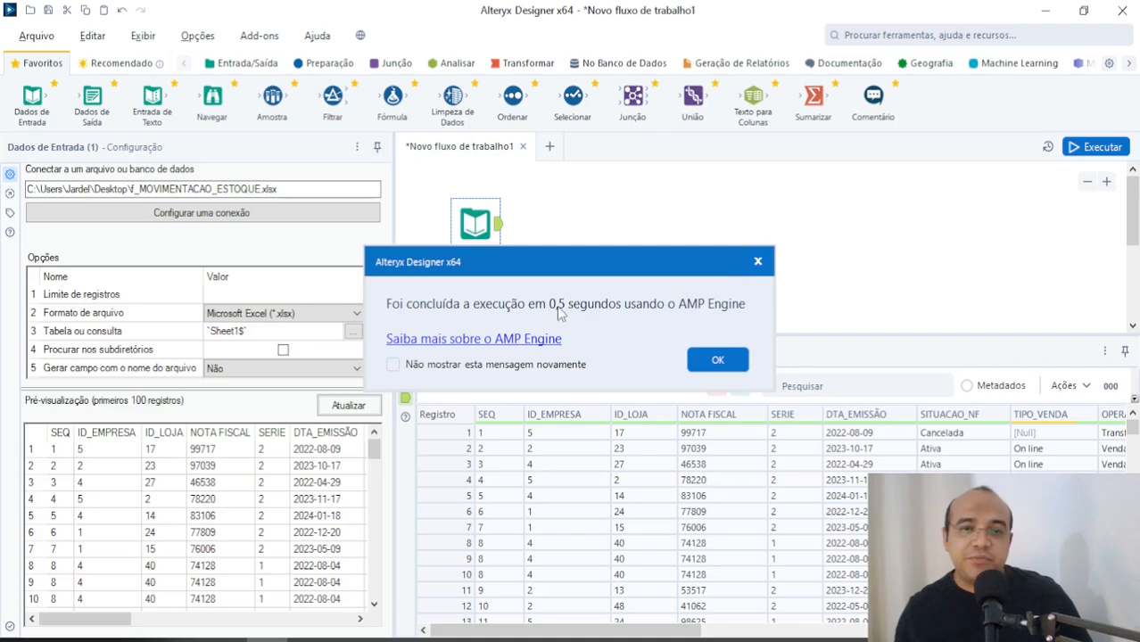
pyautogui.click(715, 359)
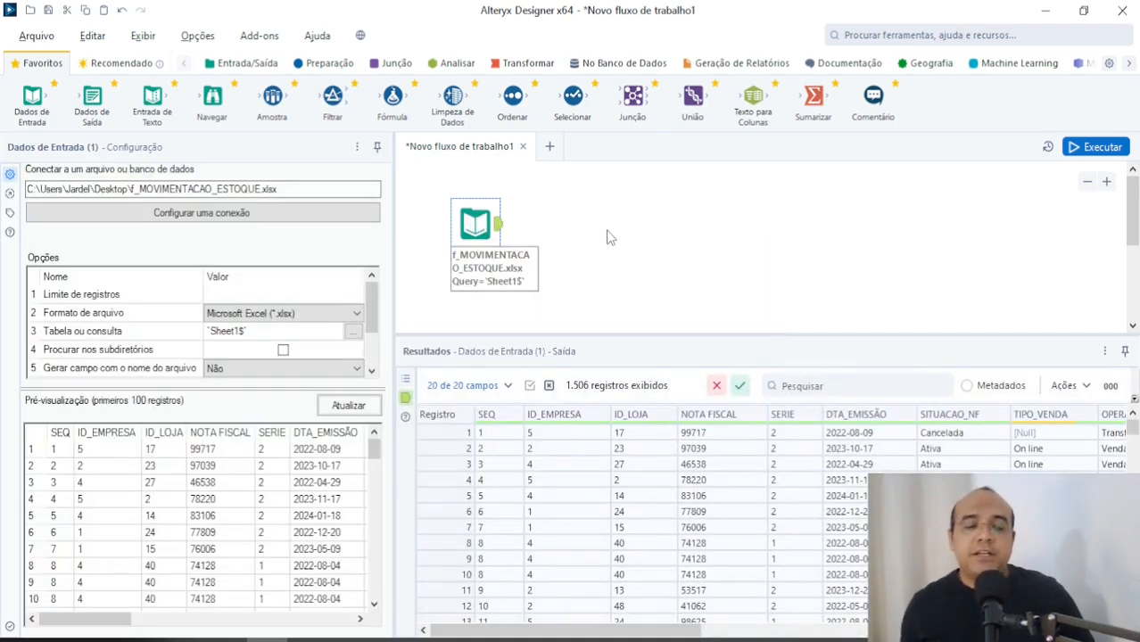
# Step: Switch to the Notepad notes and correct the misspelled second word of the report title to "simplificado"
pyautogui.hotkey('alt', 'Tab')
pyautogui.hotkey('alt', 'Tab')
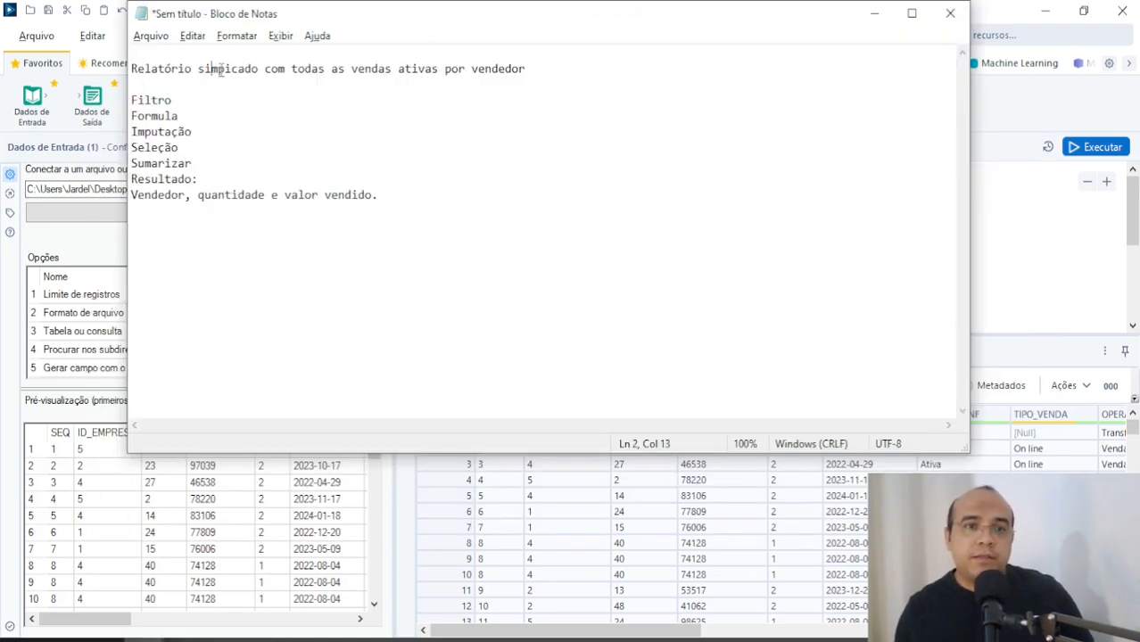
pyautogui.click(225, 68)
pyautogui.write('l')
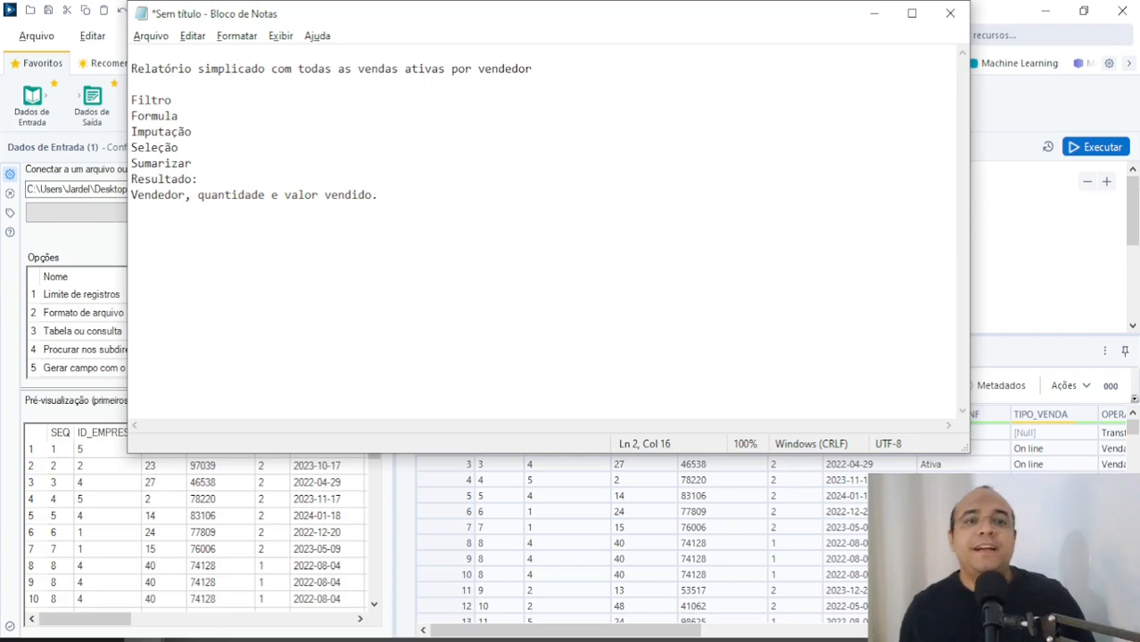
pyautogui.press('Right')
pyautogui.write('fi')
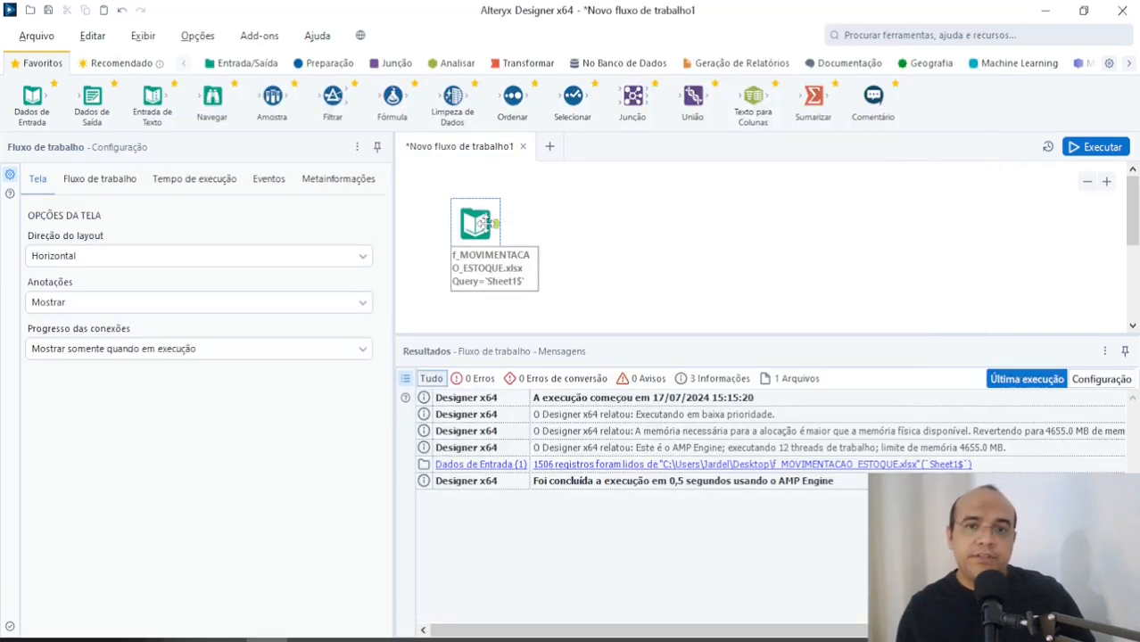
# Step: Switch back to Alteryx Designer and add a Filtrar tool connected to the output of the Dados de Entrada tool
pyautogui.click(482, 223)
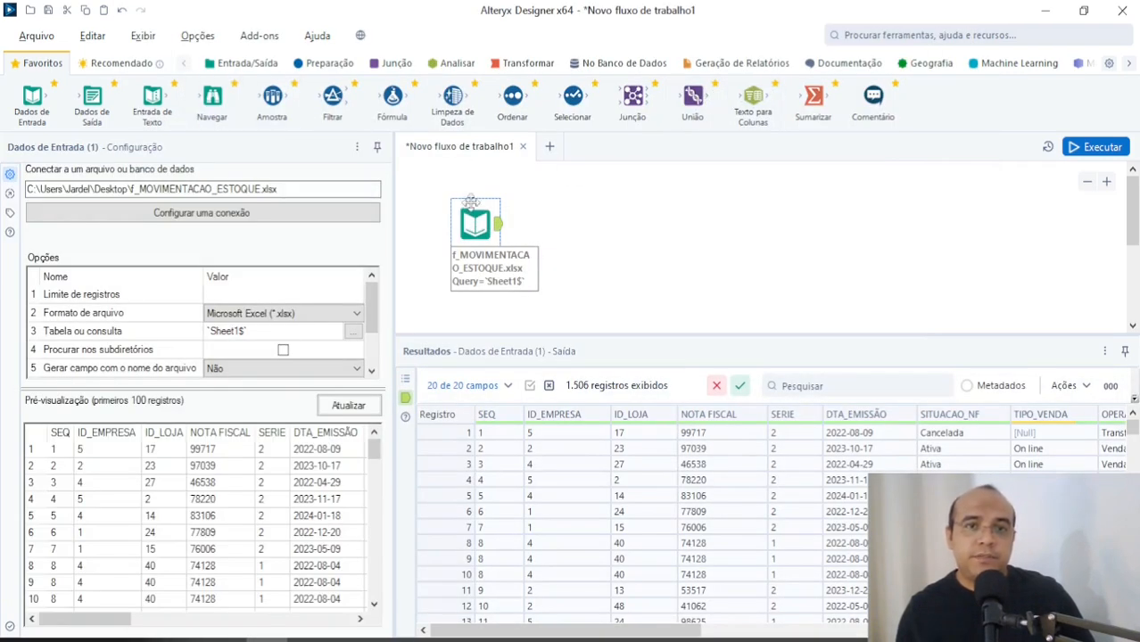
pyautogui.moveTo(330, 102); pyautogui.dragTo(571, 228)
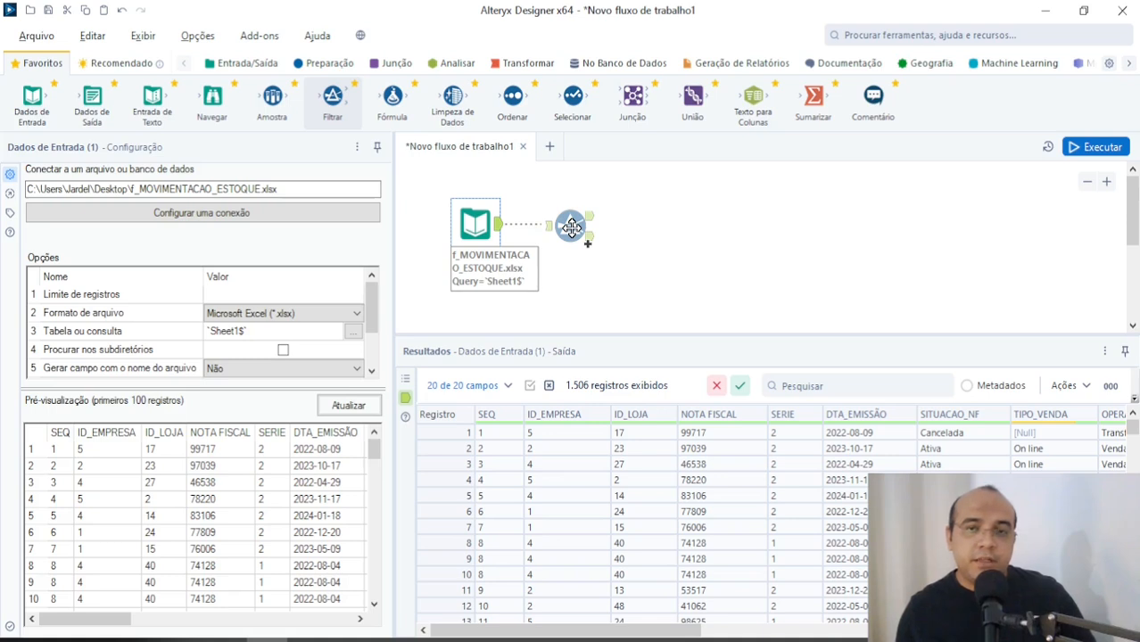
pyautogui.moveTo(572, 227); pyautogui.dragTo(567, 226)
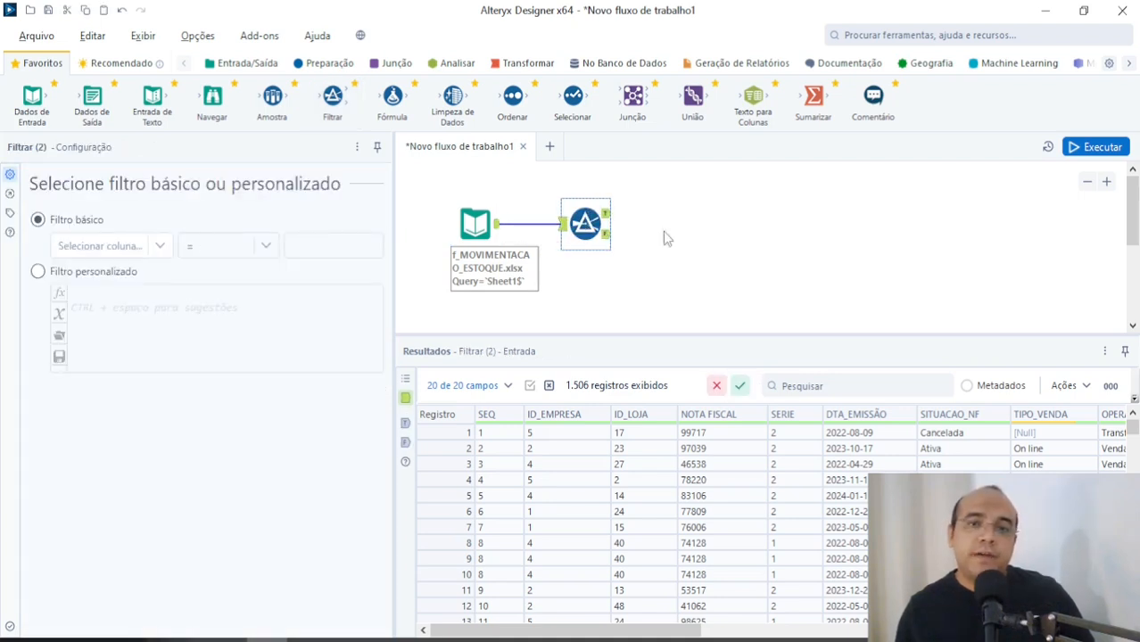
# Step: View the Filtrar tool's true output, false output and input data, and look through its list of columns to filter on
pyautogui.click(608, 214)
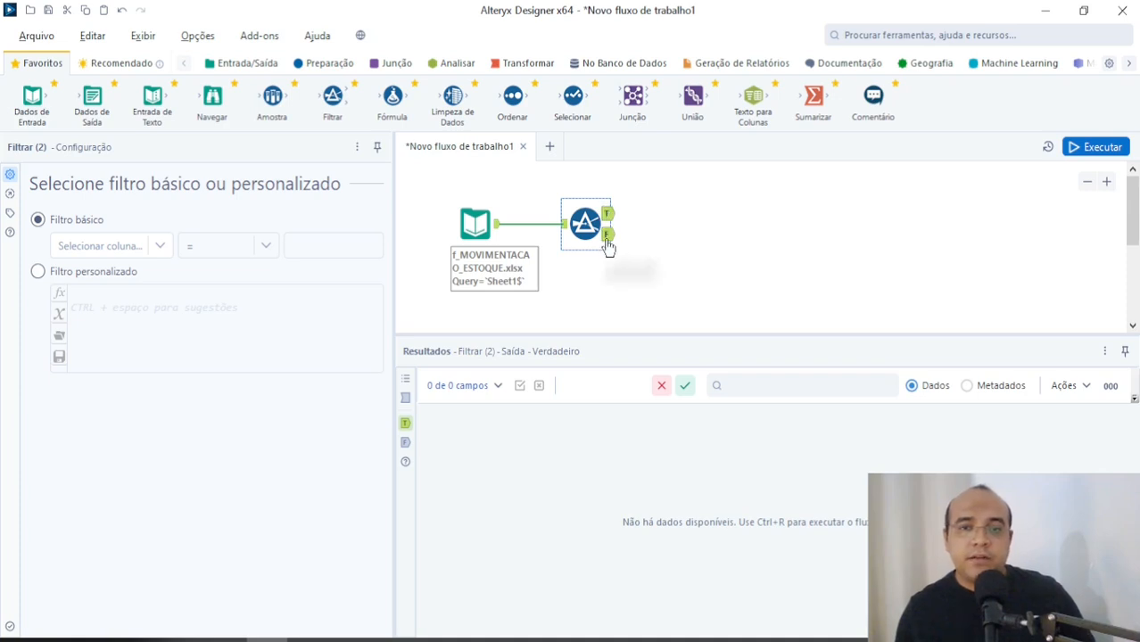
pyautogui.click(607, 235)
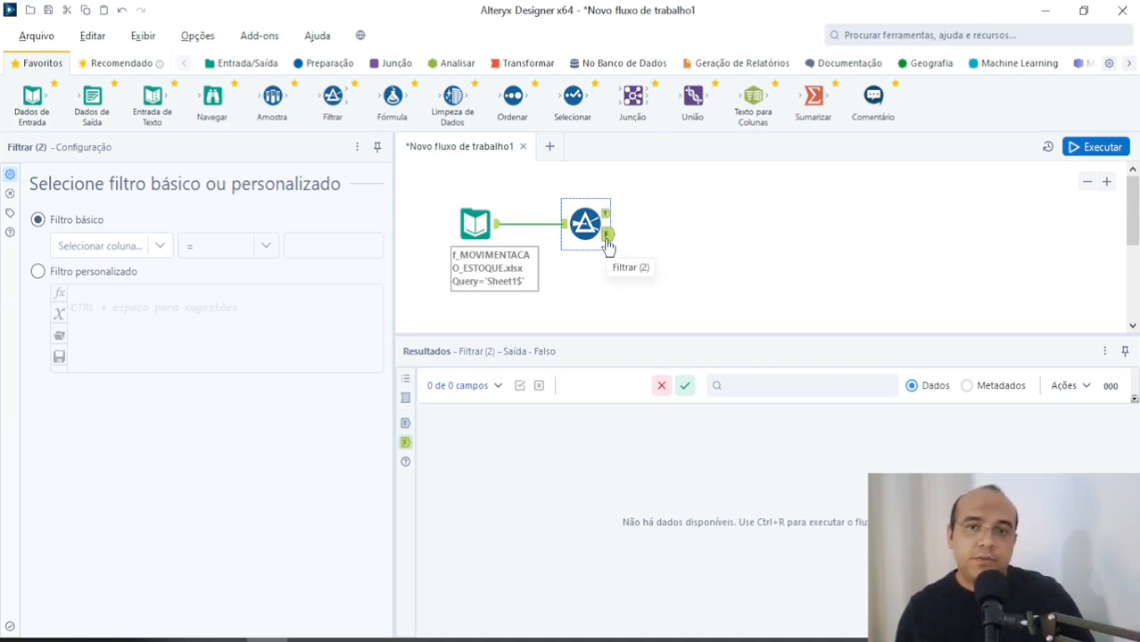
pyautogui.click(564, 229)
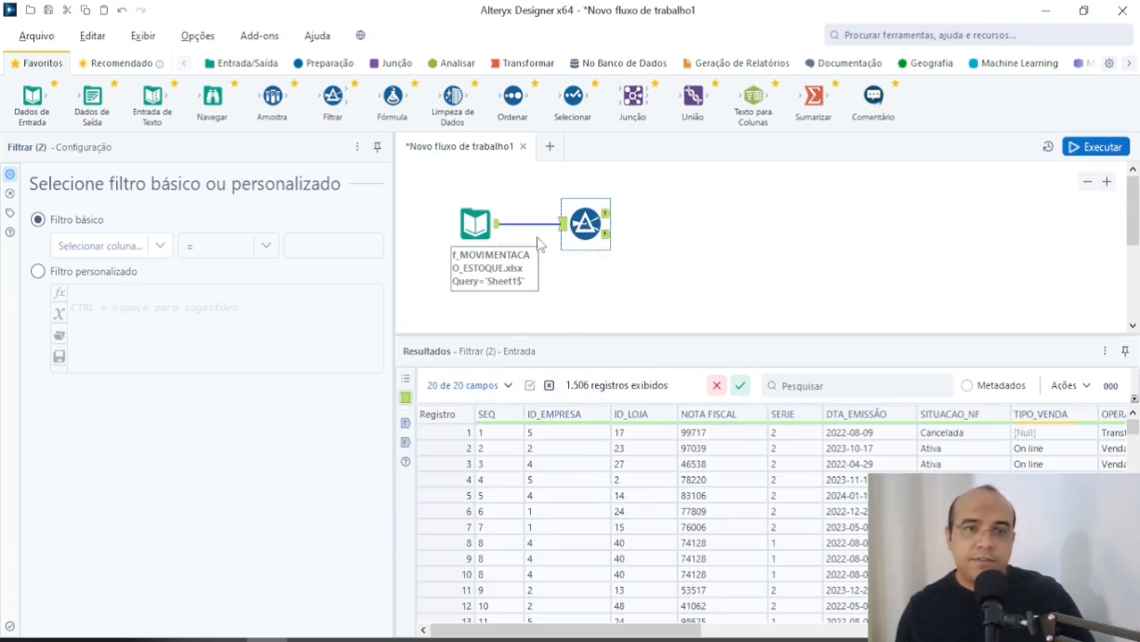
pyautogui.click(161, 249)
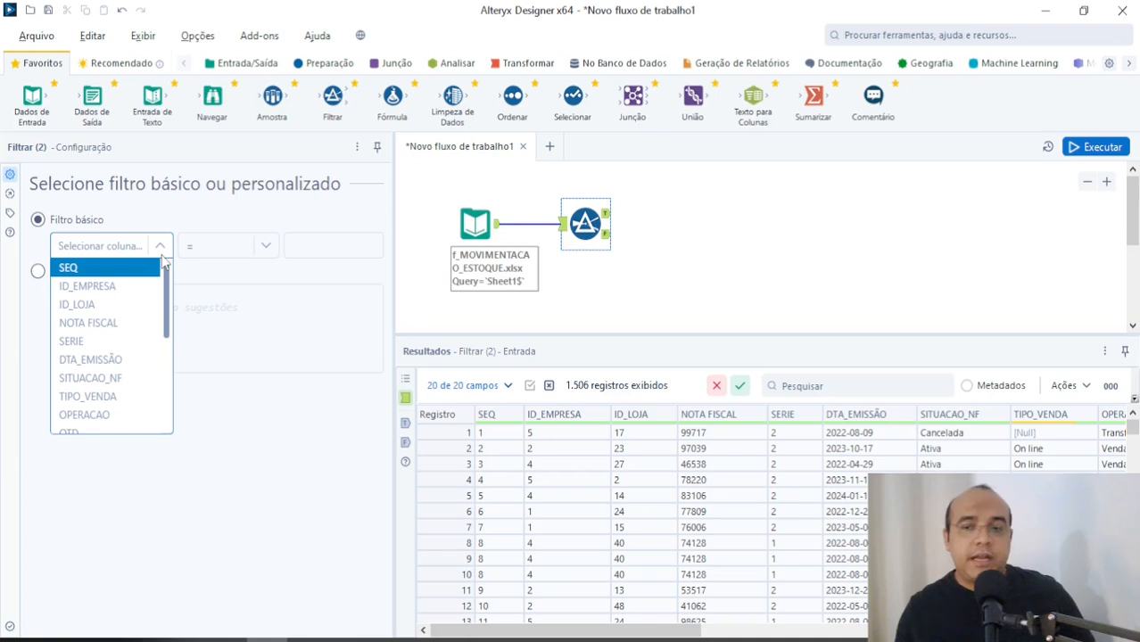
pyautogui.click(678, 242)
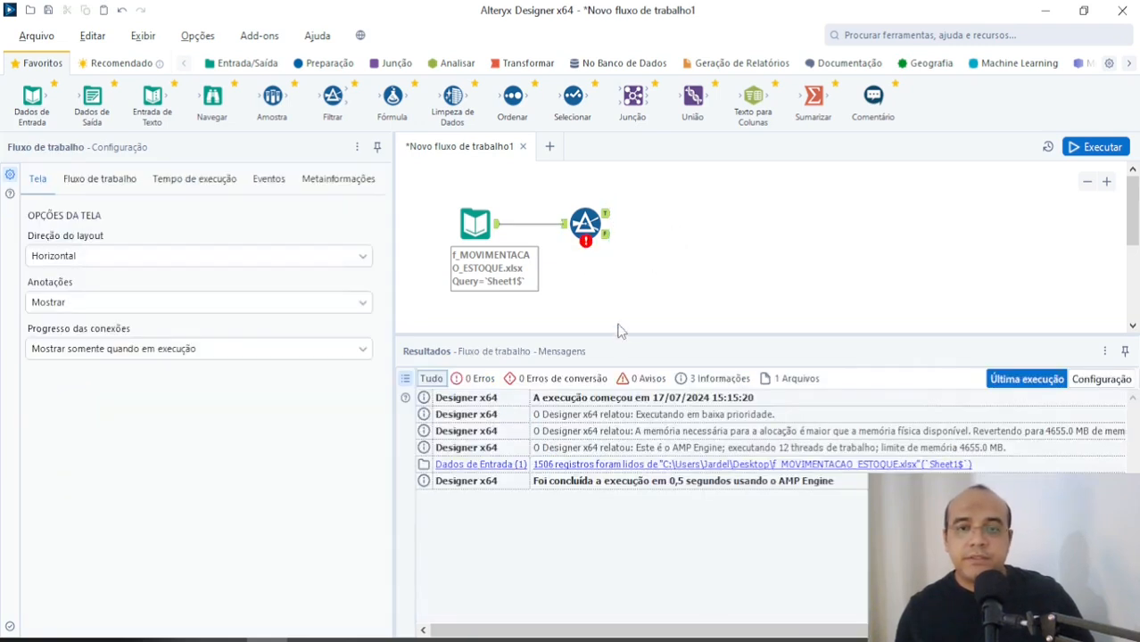
# Step: Examine the SITUACAO_NF and OPERACAO values in the Filtrar tool's input records
pyautogui.click(585, 223)
pyautogui.moveTo(678, 633); pyautogui.dragTo(731, 635)
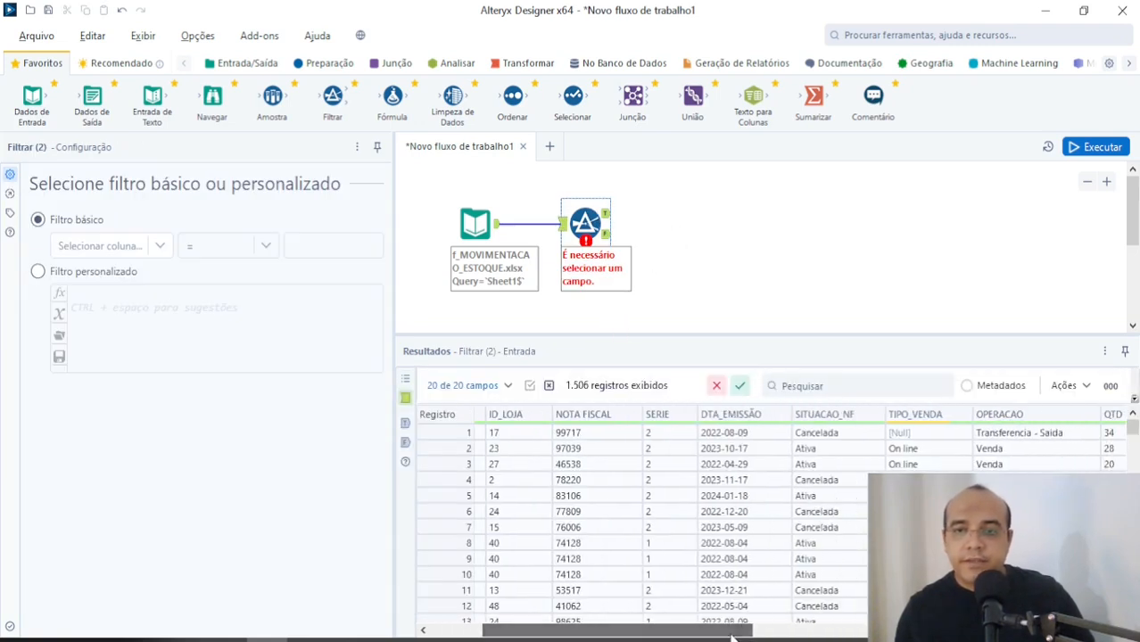
pyautogui.click(831, 449)
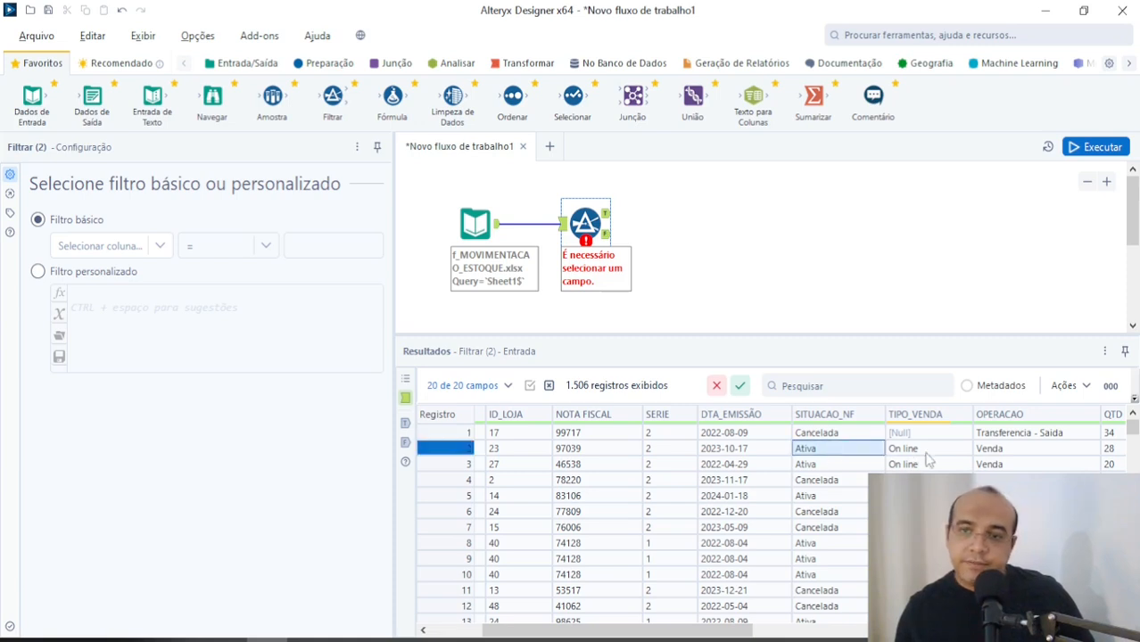
pyautogui.click(1008, 462)
pyautogui.click(1008, 448)
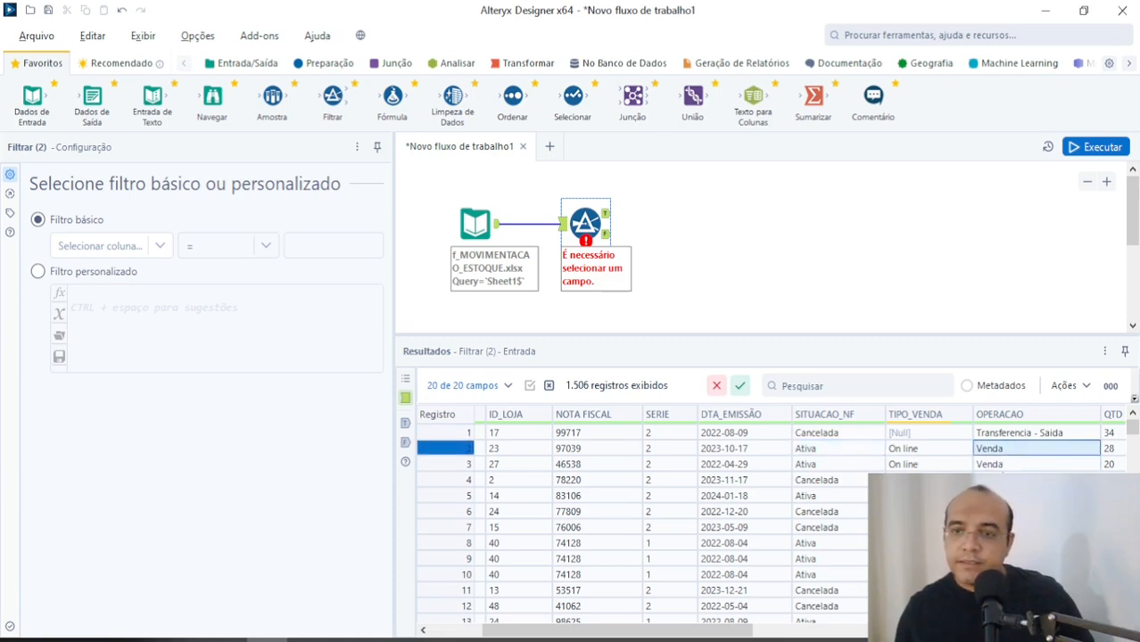
pyautogui.click(1008, 496)
pyautogui.click(1008, 527)
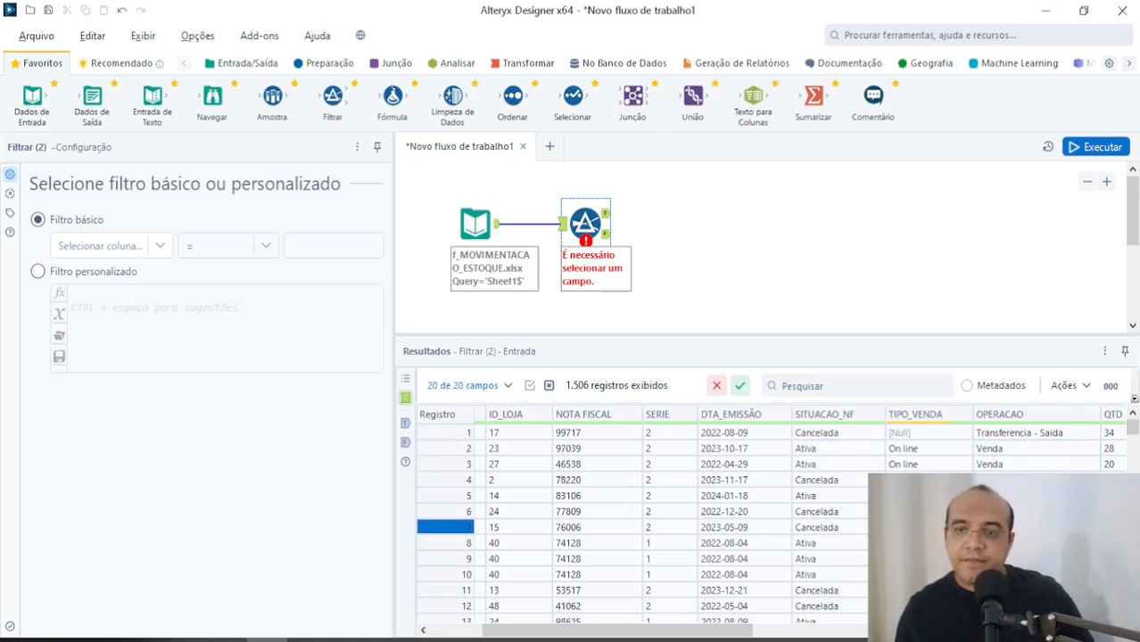
# Step: Set the basic filter to SITUACAO_NF É igual a Ativa and show it as a custom filter expression
pyautogui.click(158, 247)
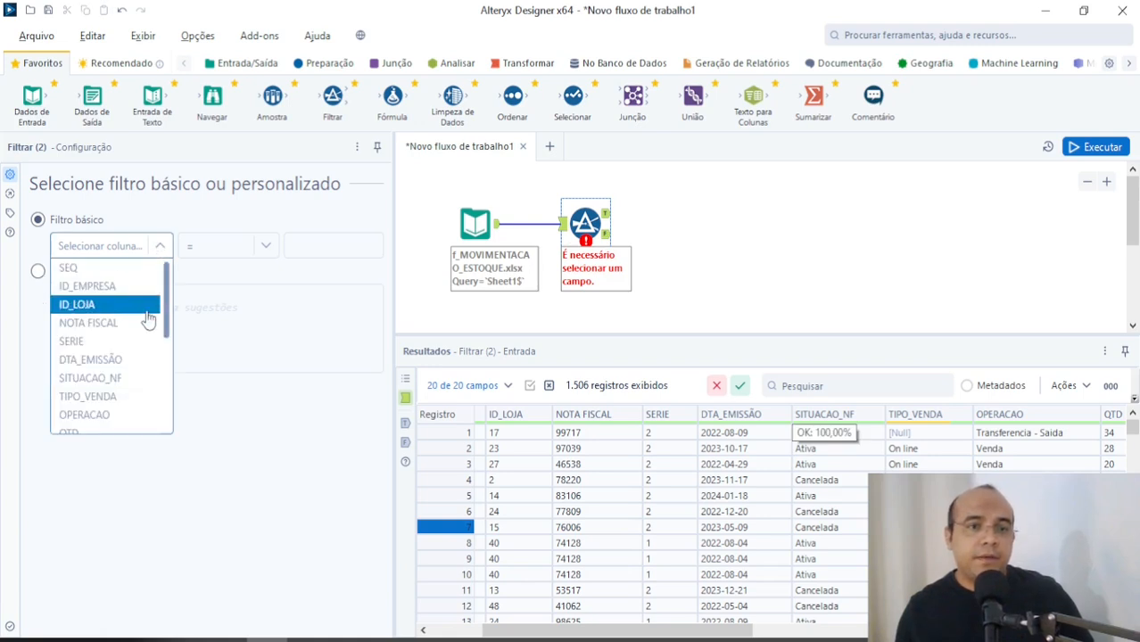
pyautogui.click(133, 378)
pyautogui.click(304, 247)
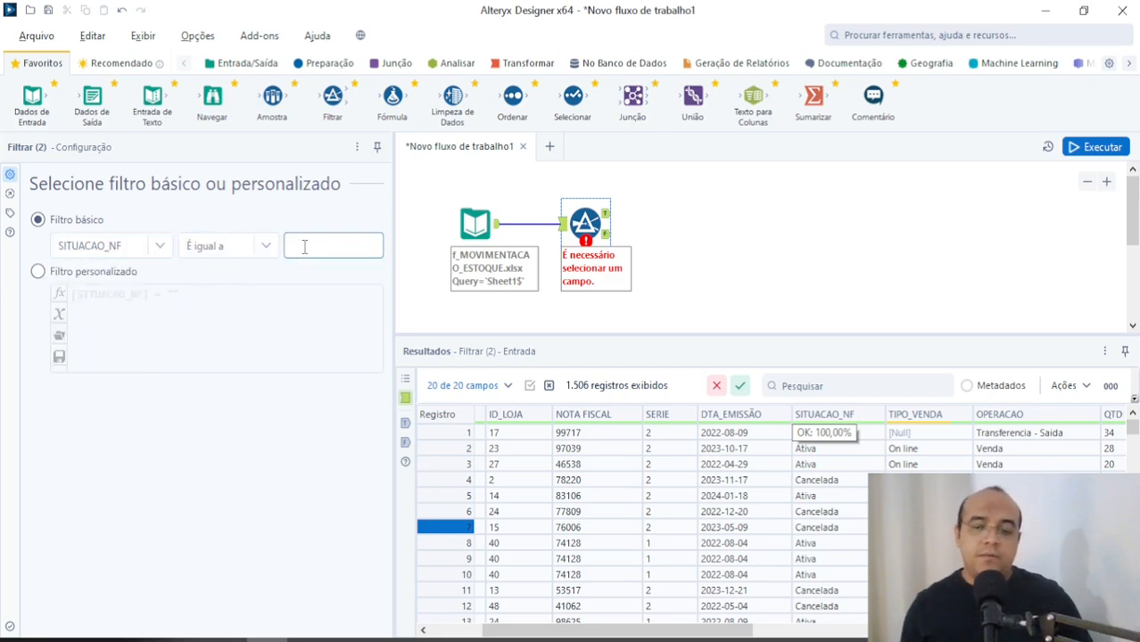
pyautogui.write('Ativa')
pyautogui.click(175, 282)
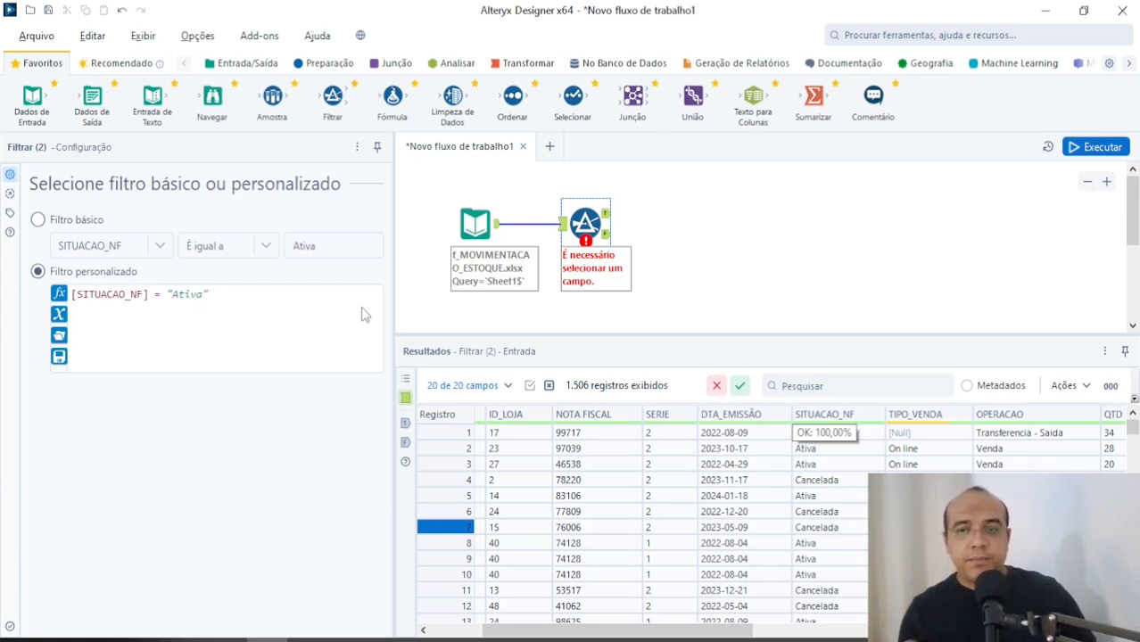
# Step: Set the basic filter to OPERACAO É igual a Venda and convert it to a custom filter expression
pyautogui.click(37, 219)
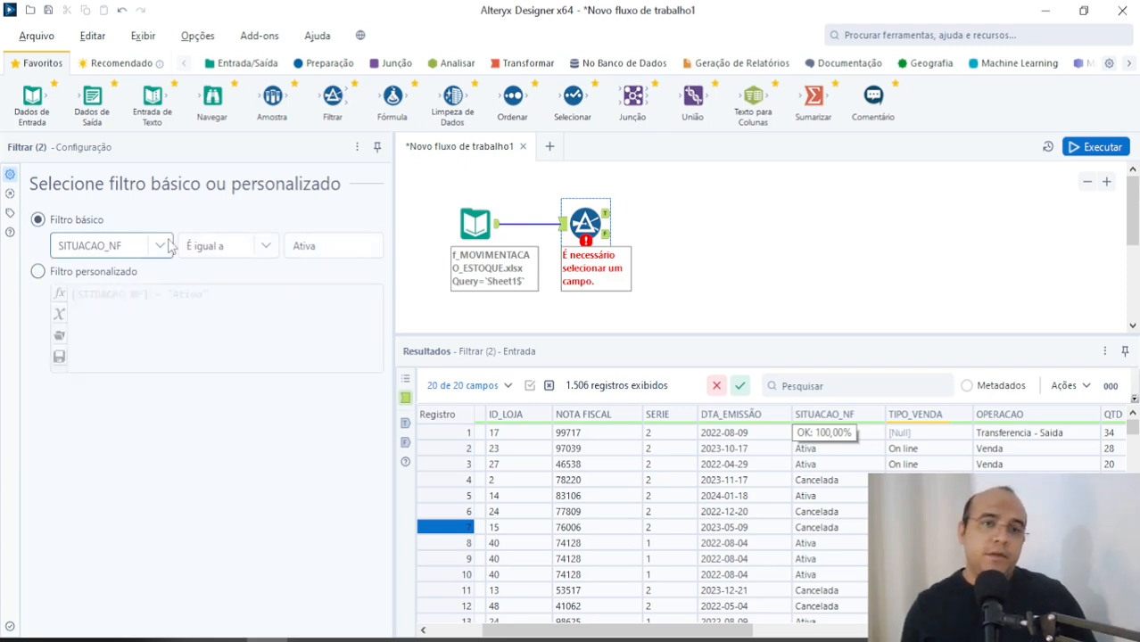
pyautogui.click(107, 245)
pyautogui.click(85, 416)
pyautogui.click(297, 250)
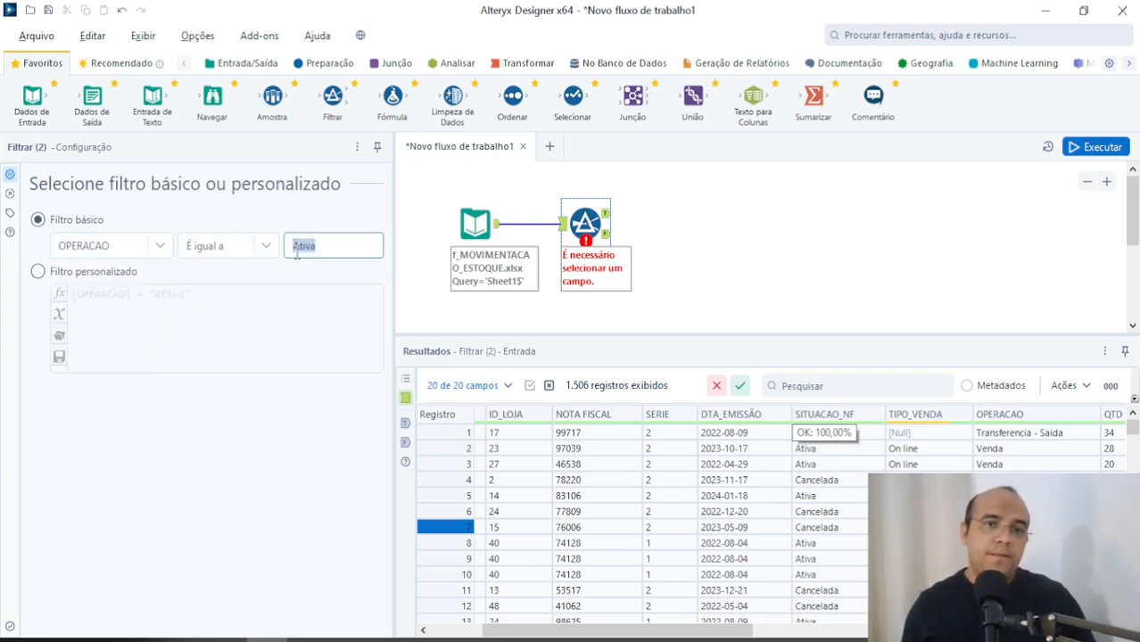
pyautogui.write('Venda')
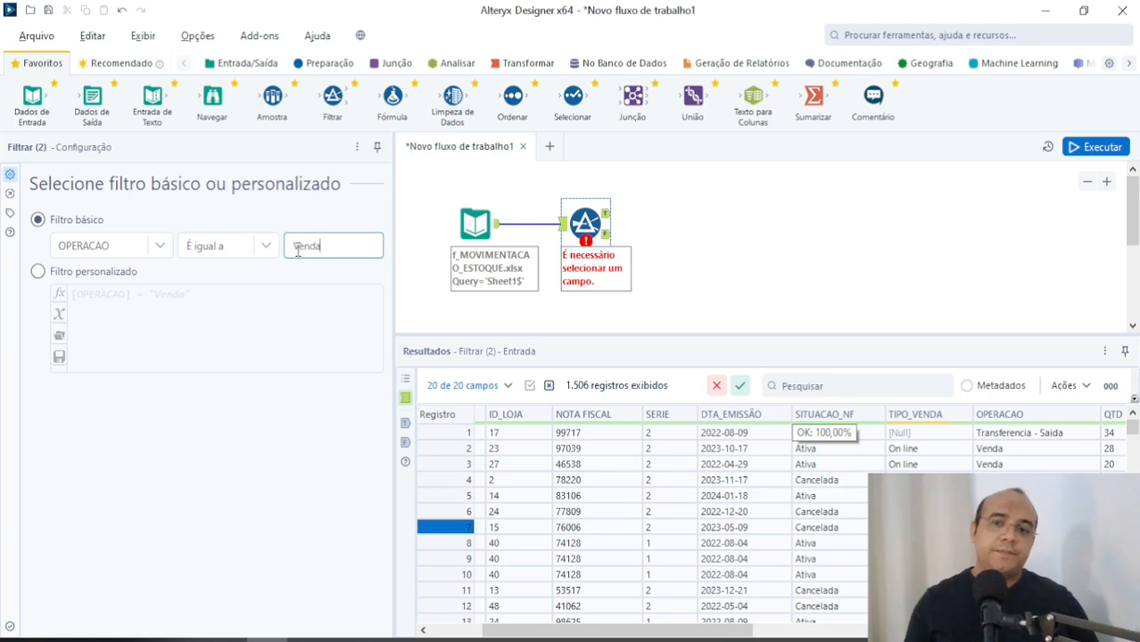
pyautogui.click(125, 272)
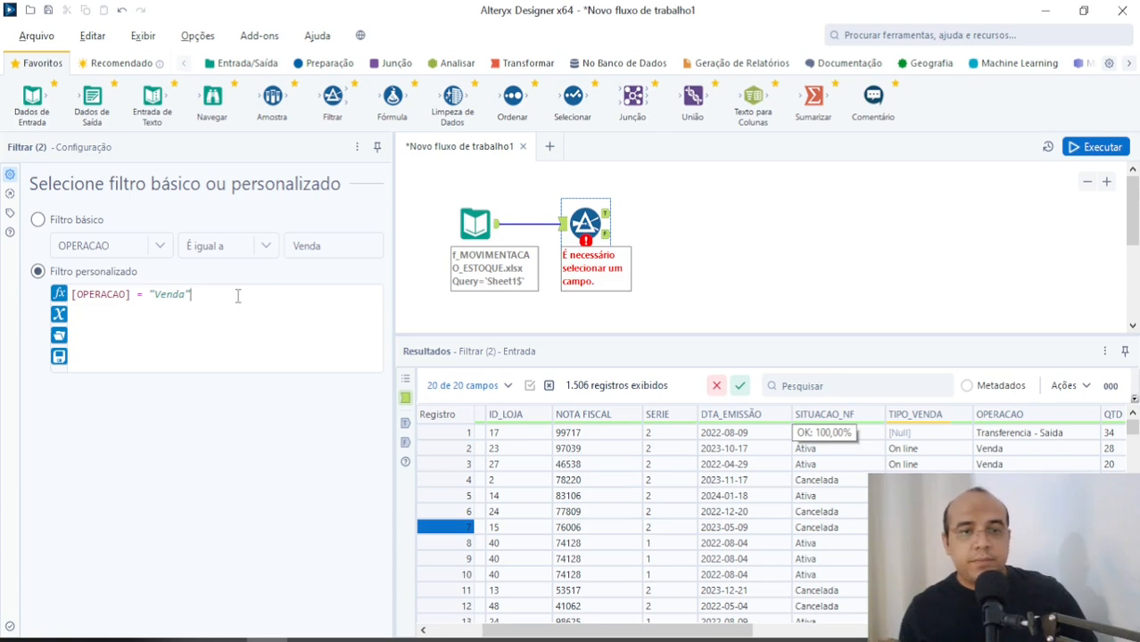
# Step: Try the Contém operator on the basic OPERACAO filter, restore É igual a and return to the custom filter
pyautogui.click(86, 221)
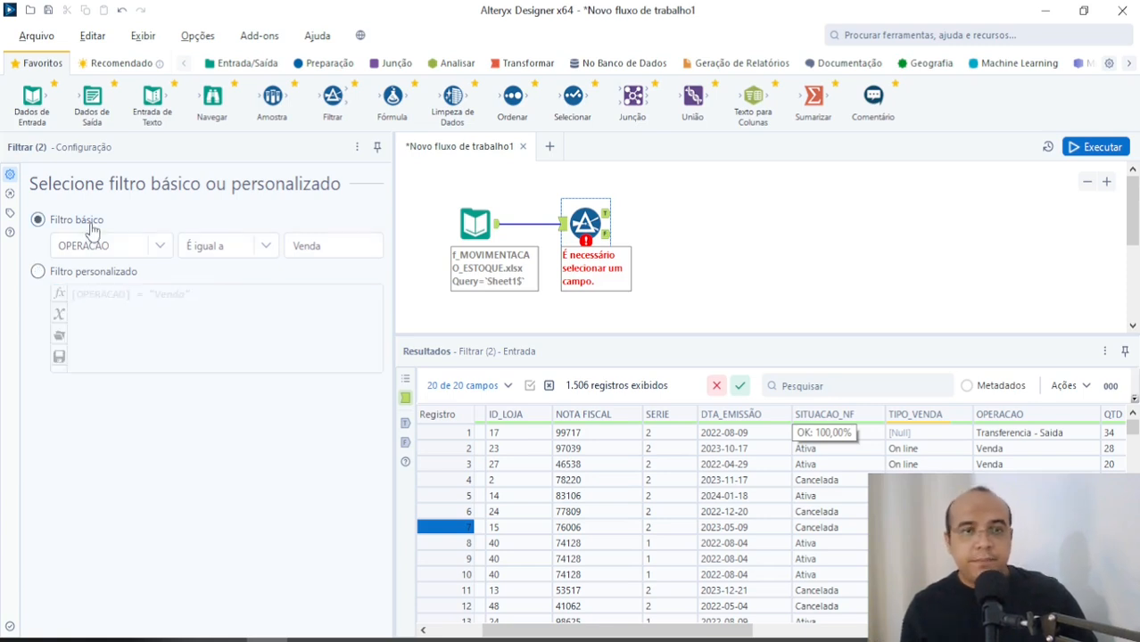
pyautogui.click(267, 247)
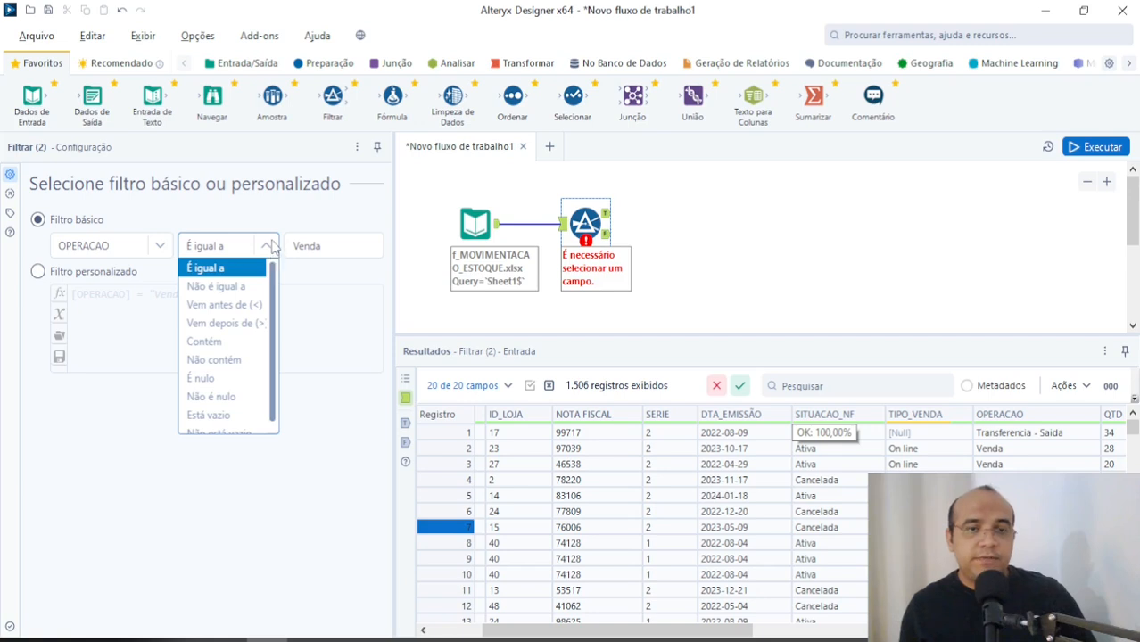
pyautogui.click(214, 341)
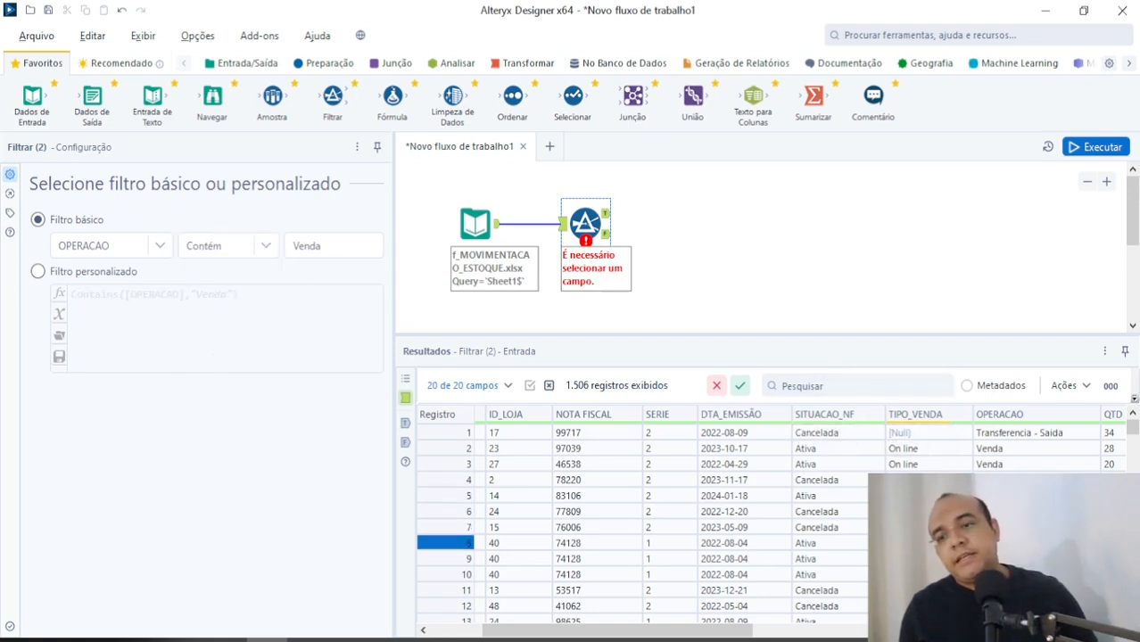
pyautogui.scroll(-4, 625, 526)
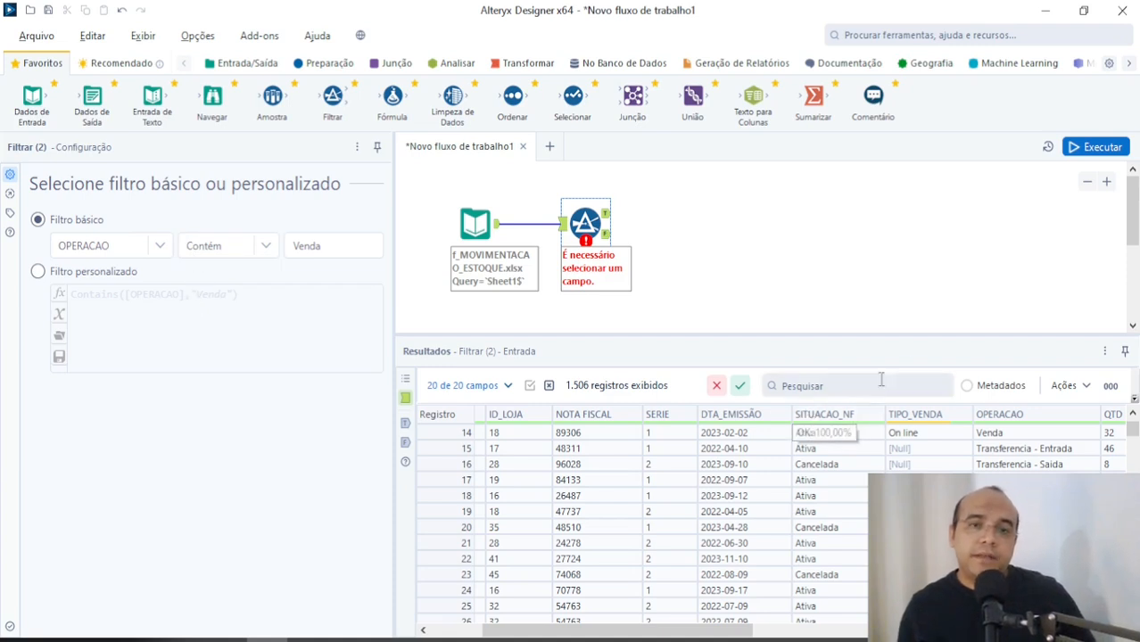
pyautogui.click(266, 248)
pyautogui.click(230, 268)
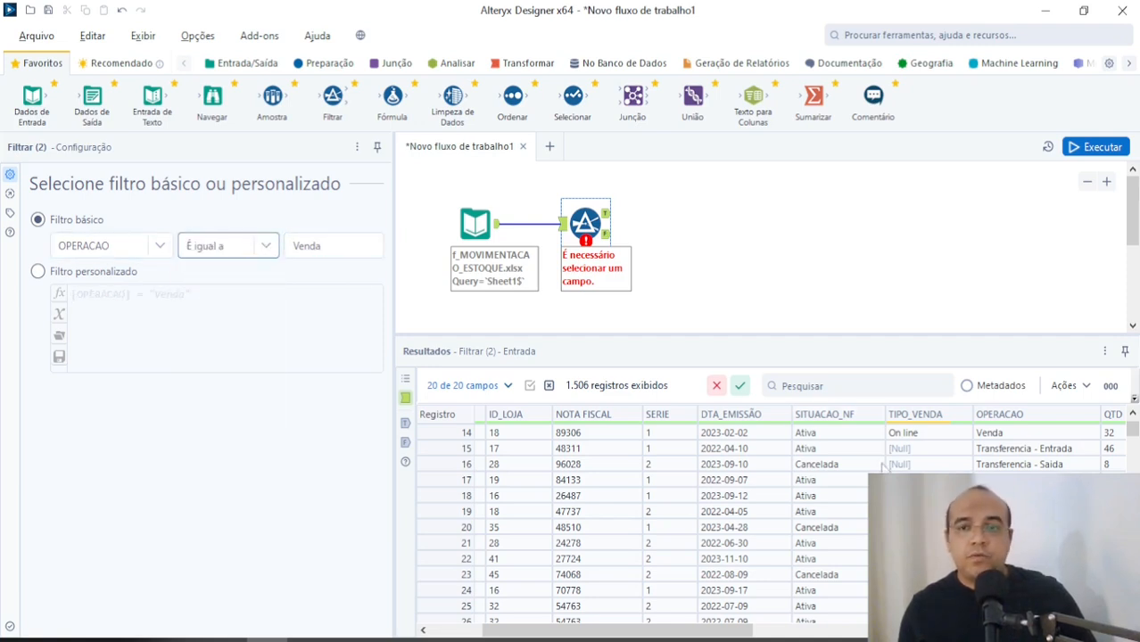
pyautogui.click(114, 277)
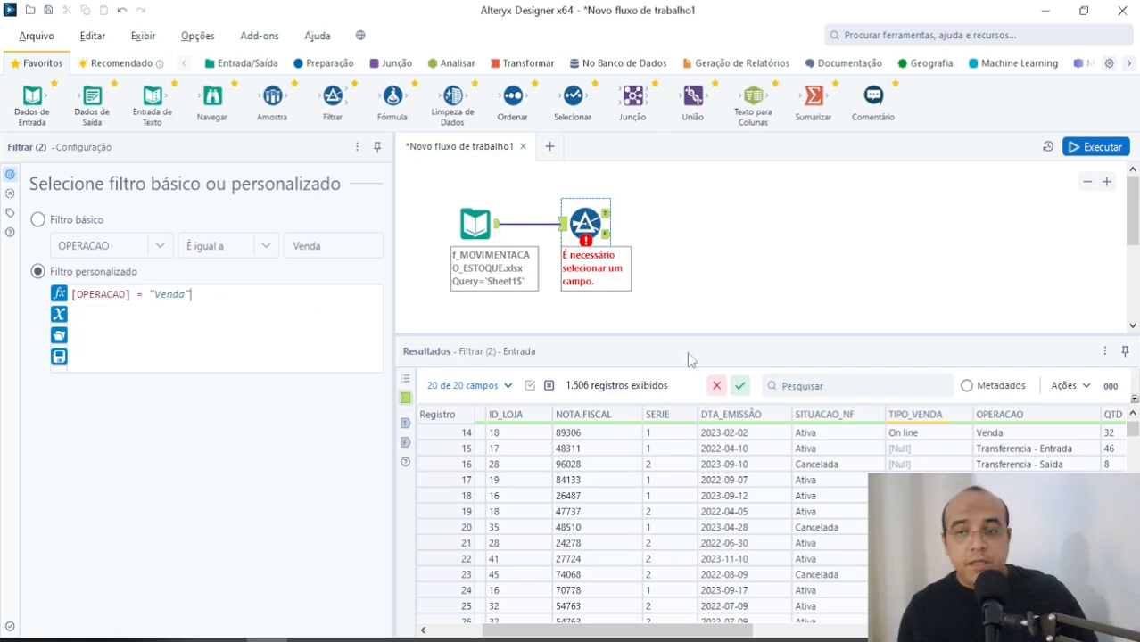
# Step: Extend the custom filter expression on a second line so it reads [OPERACAO] = "Venda" AND [SITUACAO_NF] = "Ativa" and apply it
pyautogui.click(821, 496)
pyautogui.moveTo(214, 296); pyautogui.dragTo(1, 313)
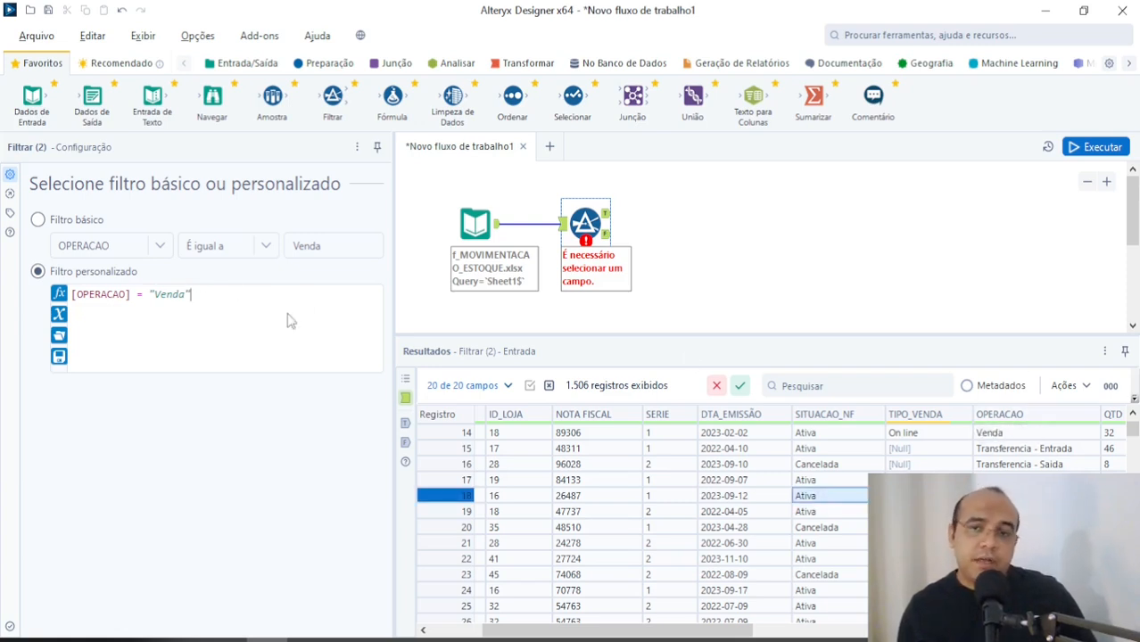
pyautogui.moveTo(212, 293); pyautogui.dragTo(4, 280)
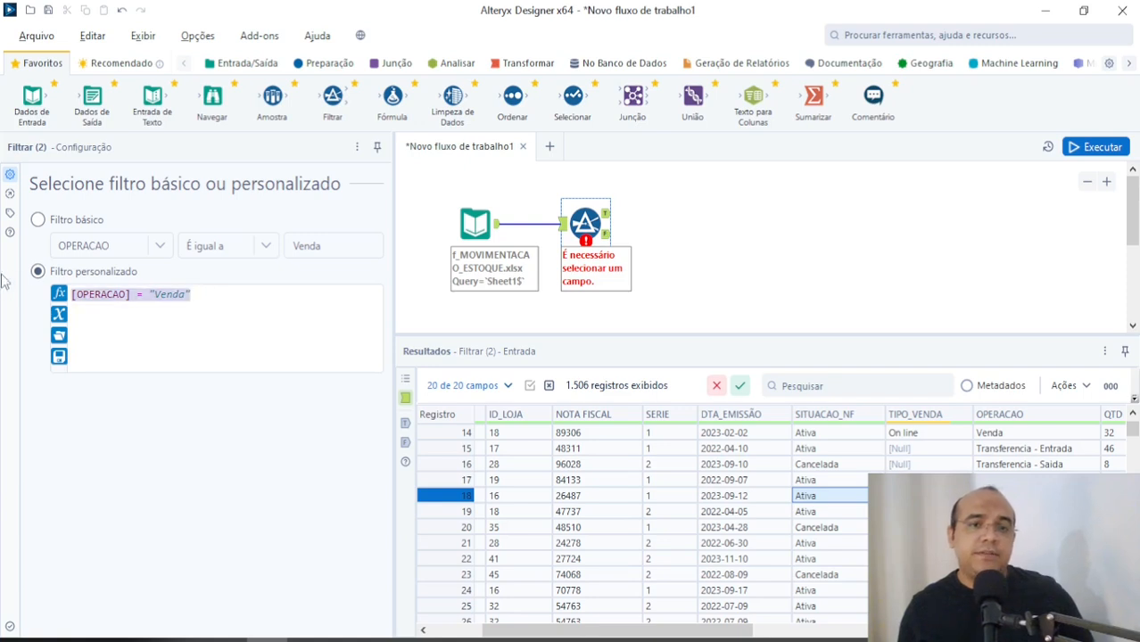
pyautogui.click(215, 294)
pyautogui.write('nd')
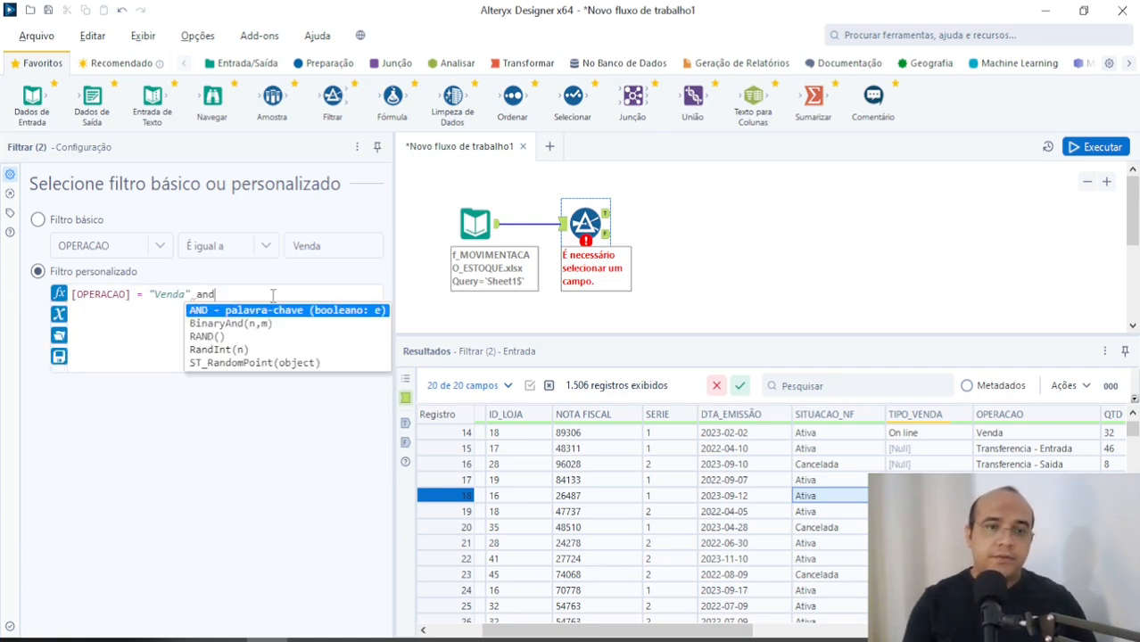
pyautogui.press('Return')
pyautogui.write('si')
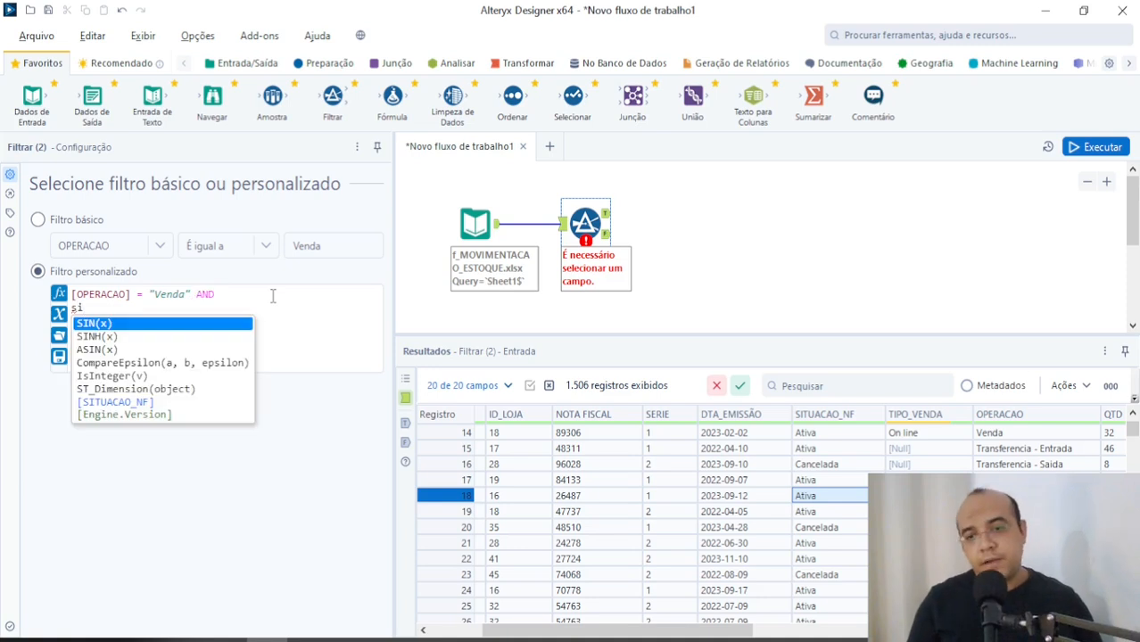
pyautogui.write('tua')
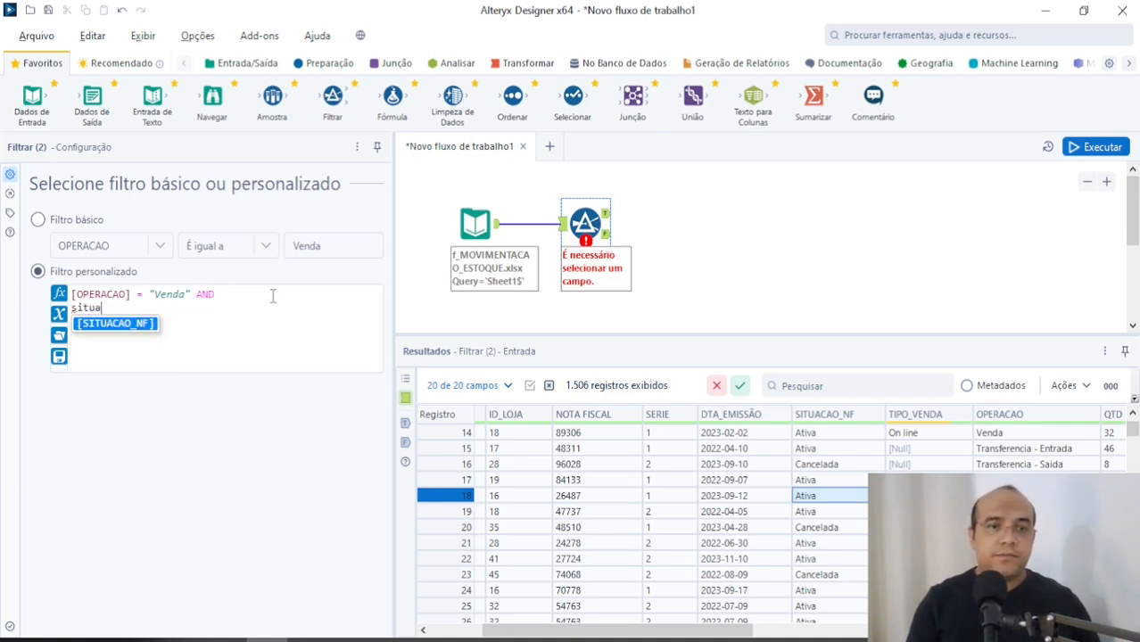
pyautogui.press('Return')
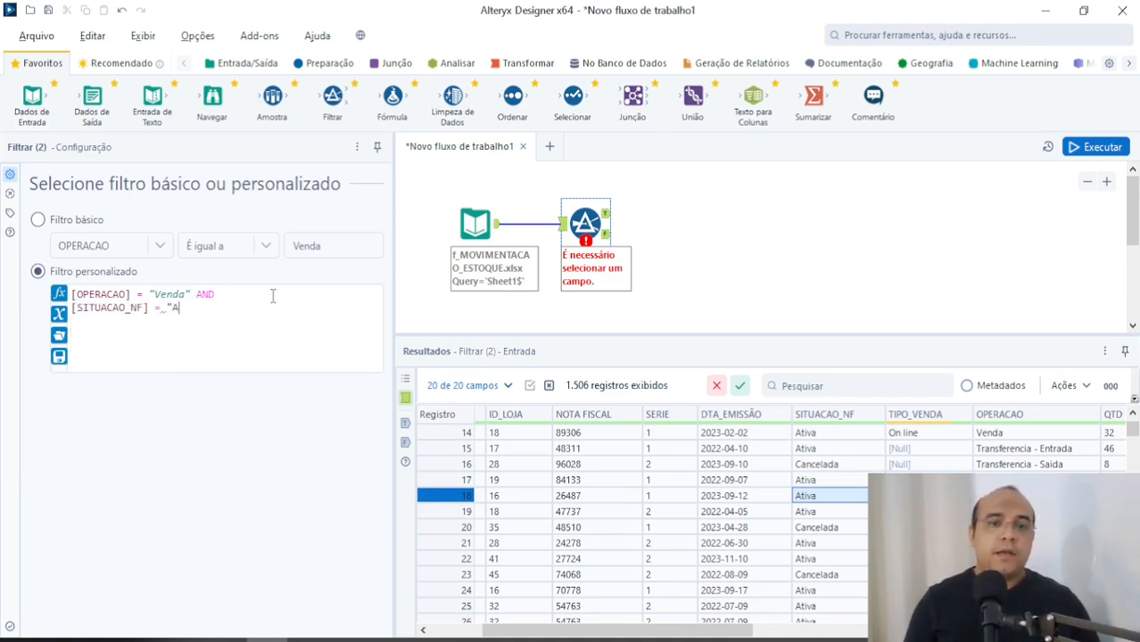
pyautogui.write('= "Ativa"')
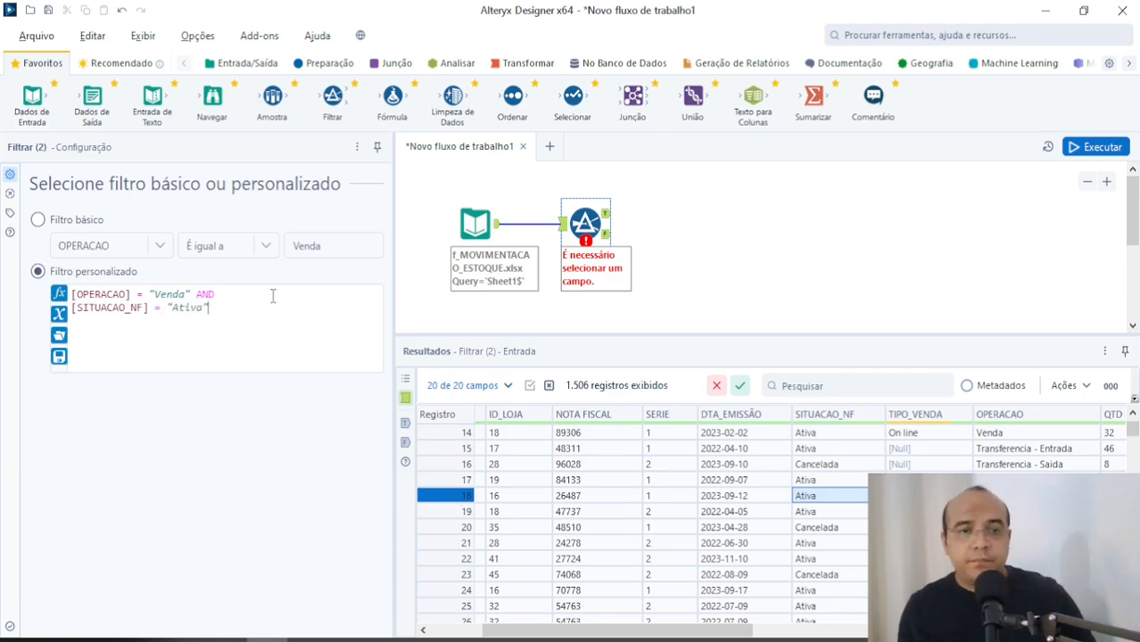
pyautogui.click(673, 257)
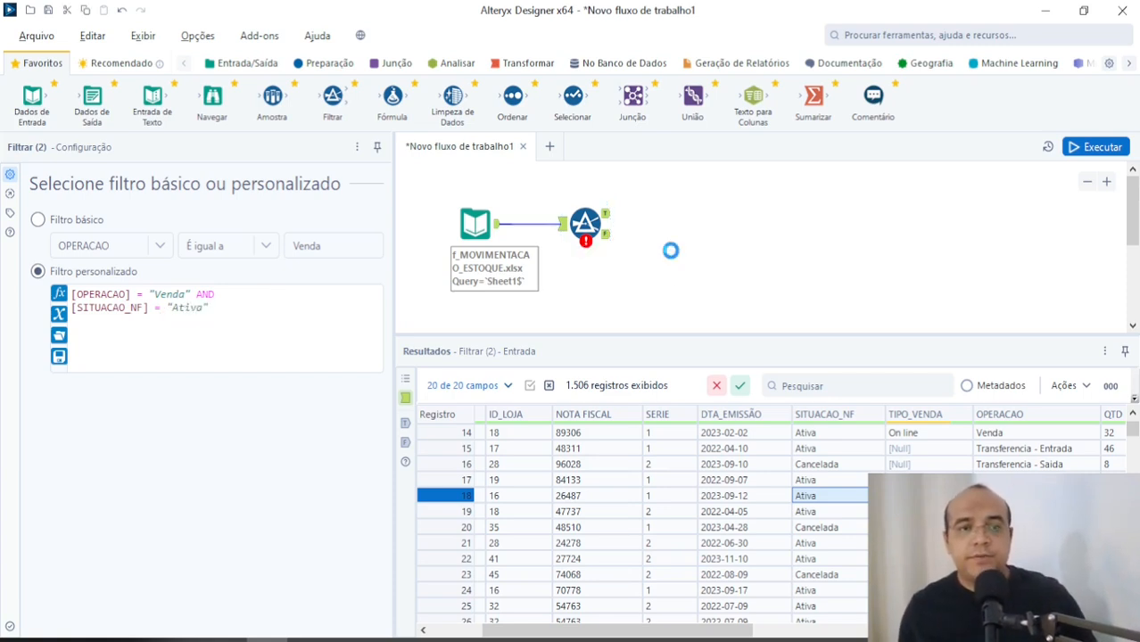
pyautogui.click(588, 226)
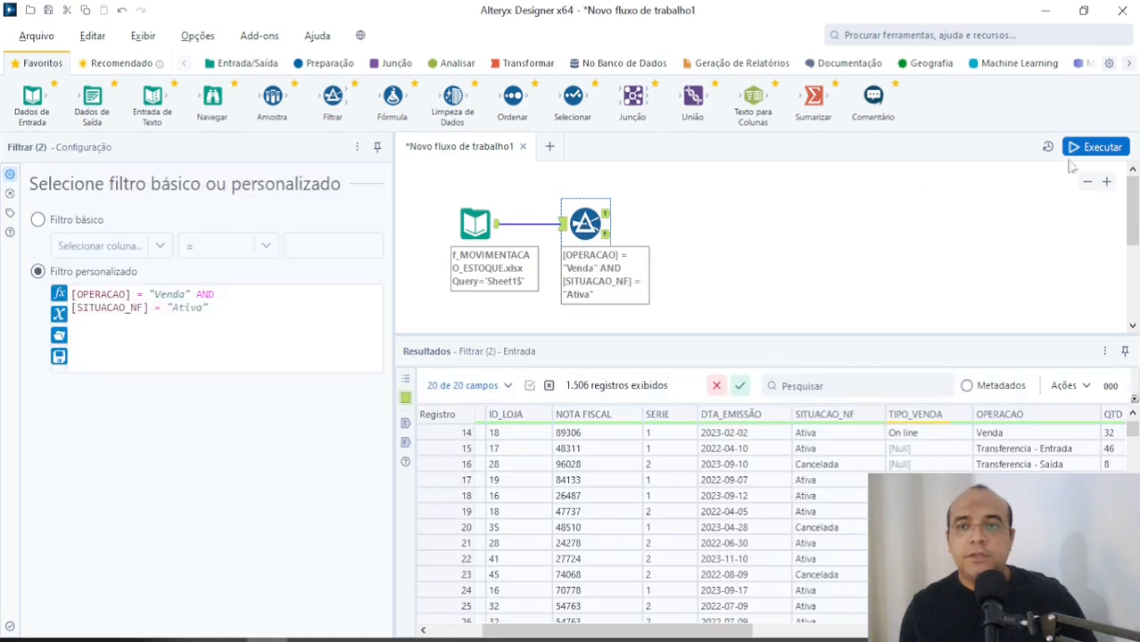
# Step: Run the workflow, show the Filtrar tool's True output and move the tool slightly further from the input tool
pyautogui.click(606, 215)
pyautogui.click(613, 241)
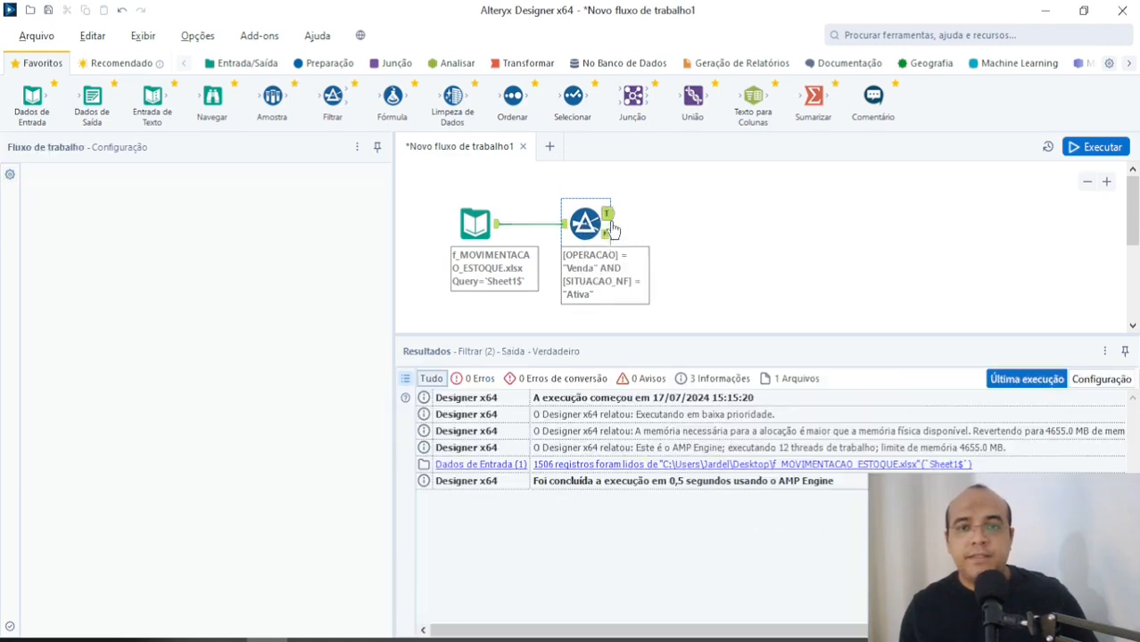
pyautogui.click(606, 235)
pyautogui.click(676, 232)
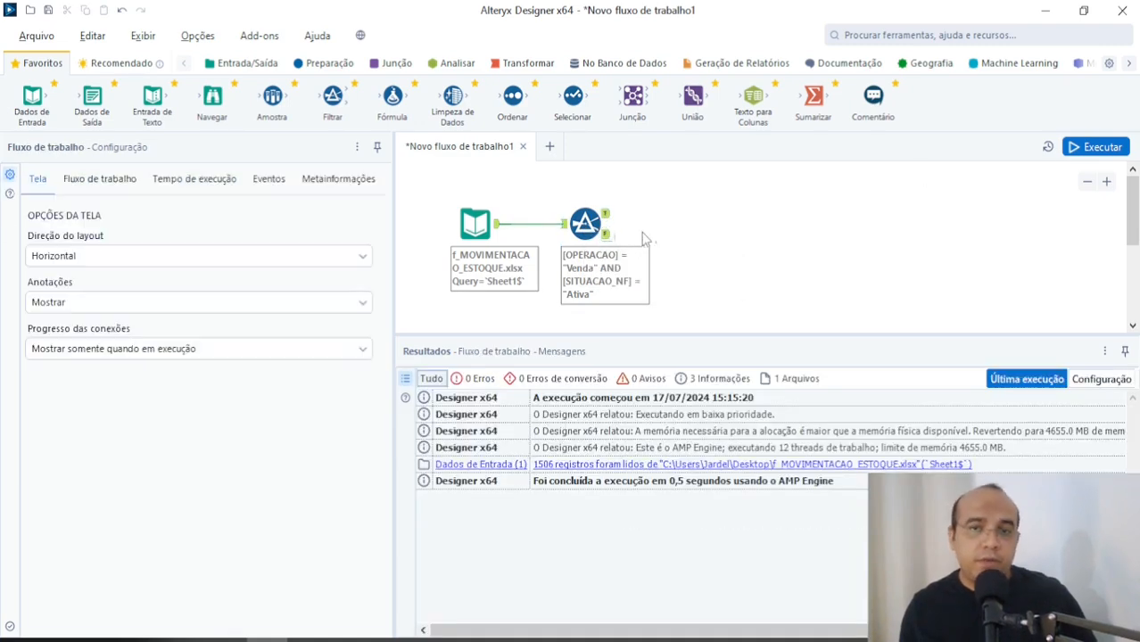
pyautogui.hotkey('ctrl', 'r')
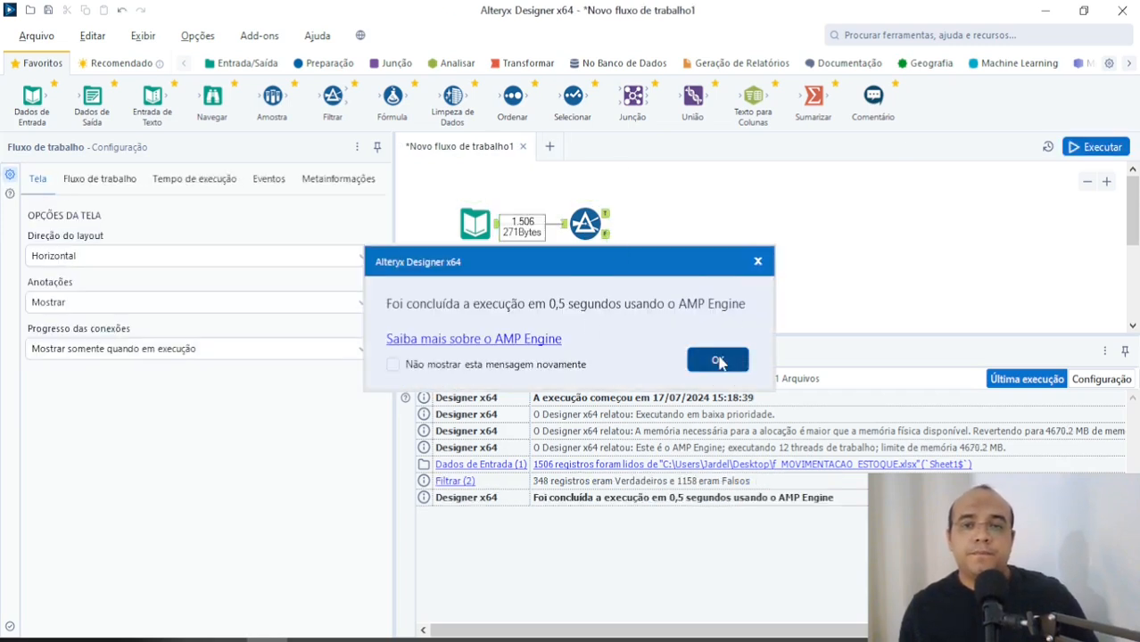
pyautogui.click(718, 360)
pyautogui.click(606, 214)
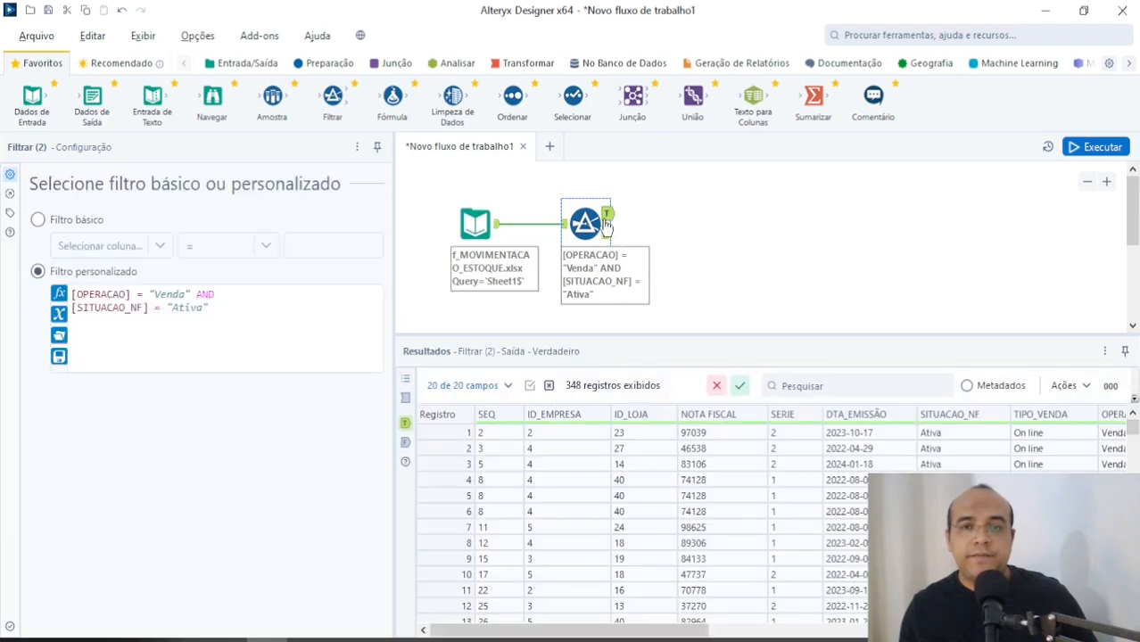
pyautogui.moveTo(583, 225); pyautogui.dragTo(615, 223)
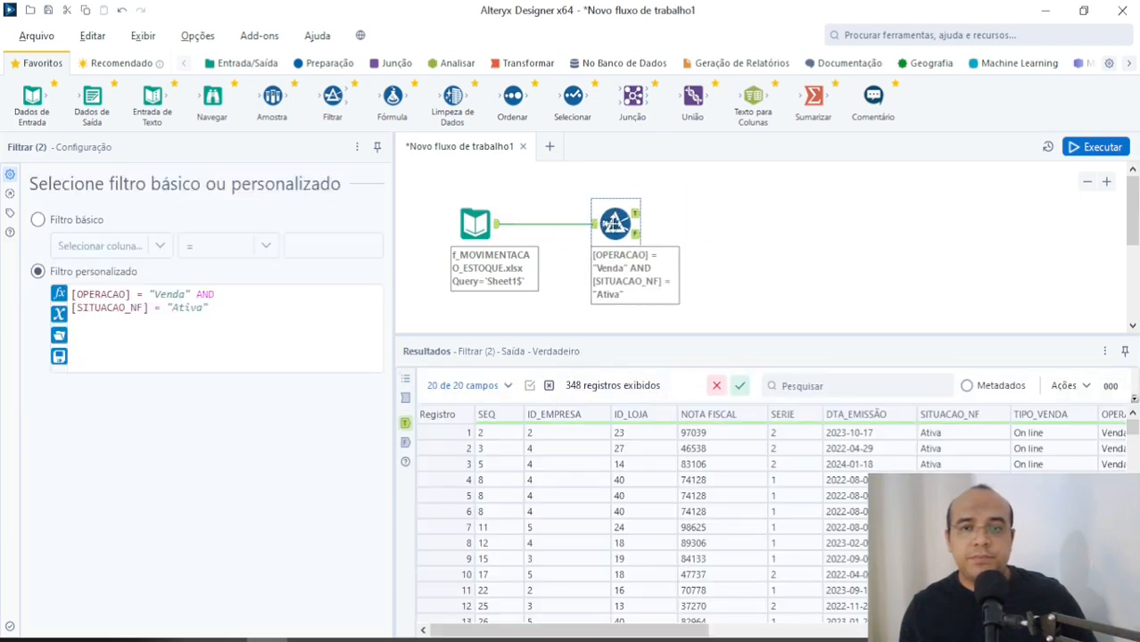
# Step: Examine SITUACAO_NF and OPERACAO in the Filtrar tool's False output records and return to the True output
pyautogui.click(637, 233)
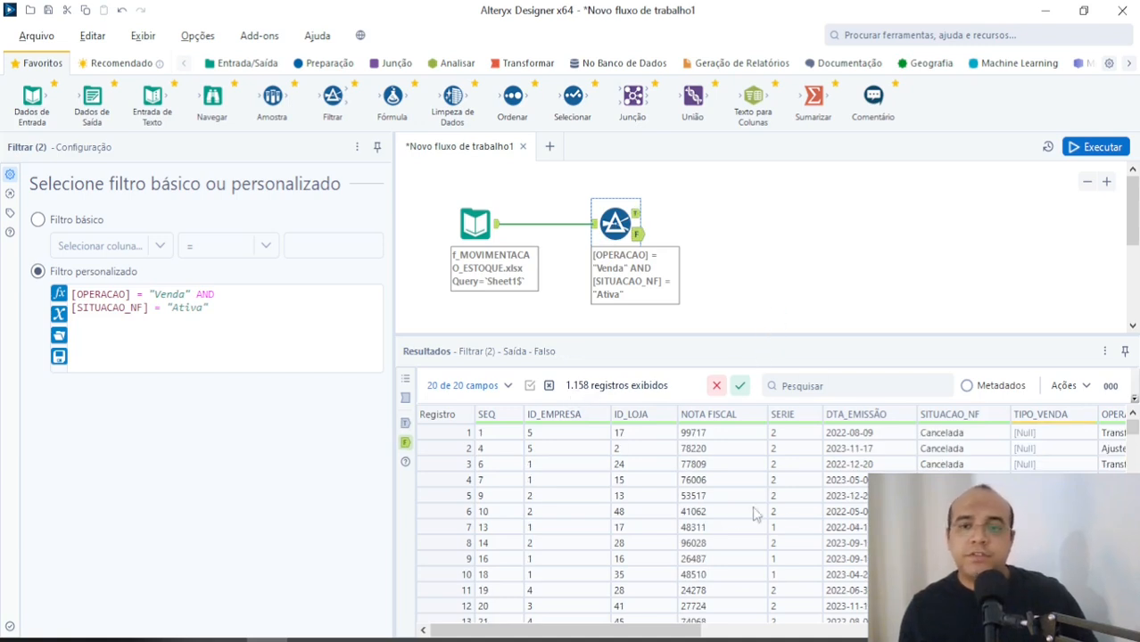
pyautogui.scroll(-5, 754, 513)
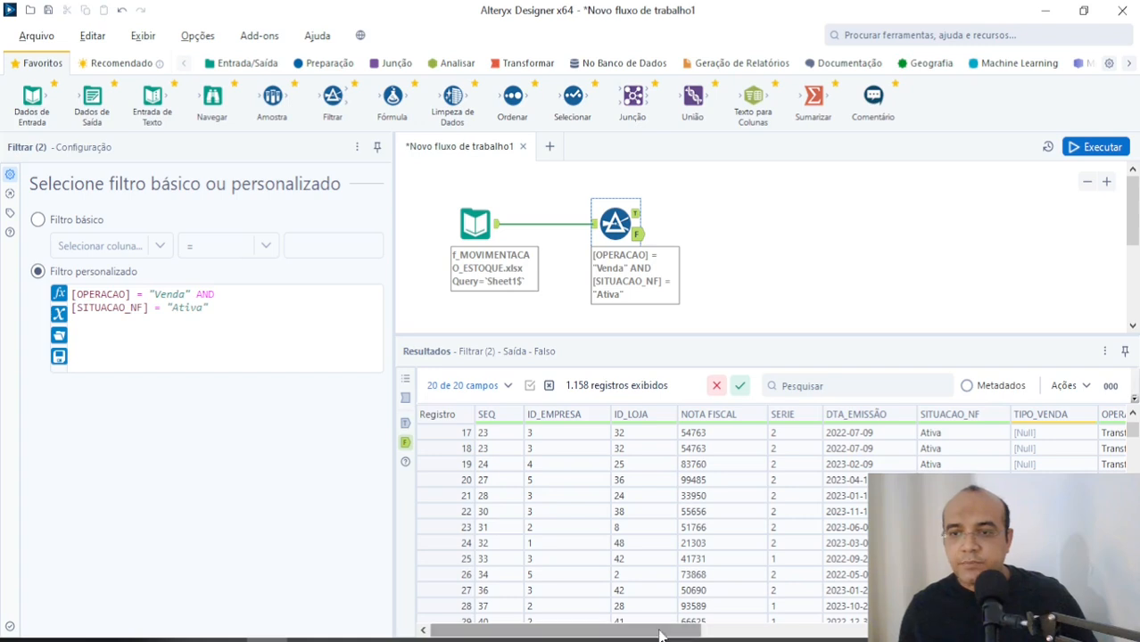
pyautogui.moveTo(562, 629); pyautogui.dragTo(649, 630)
pyautogui.click(734, 484)
pyautogui.scroll(-13, 754, 512)
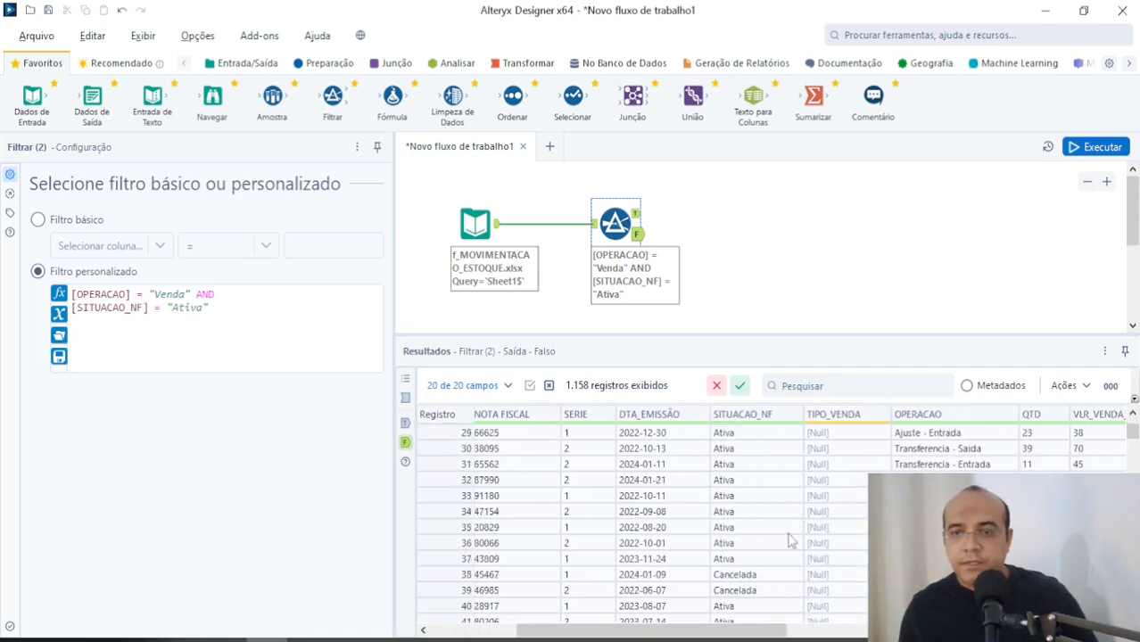
pyautogui.scroll(-20, 769, 526)
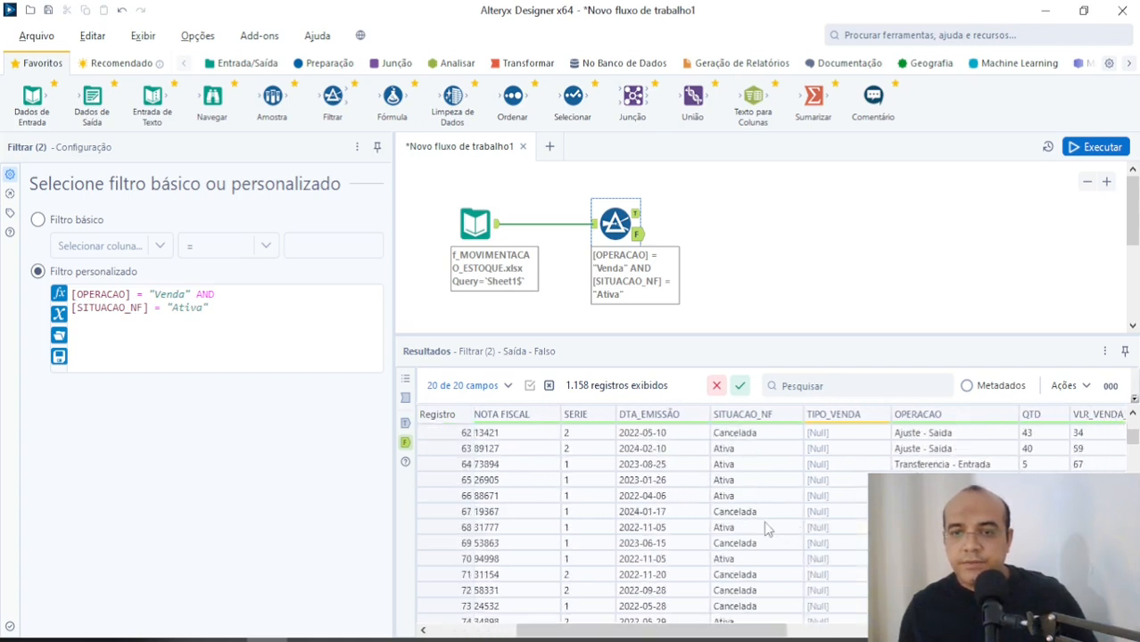
pyautogui.scroll(-5, 745, 535)
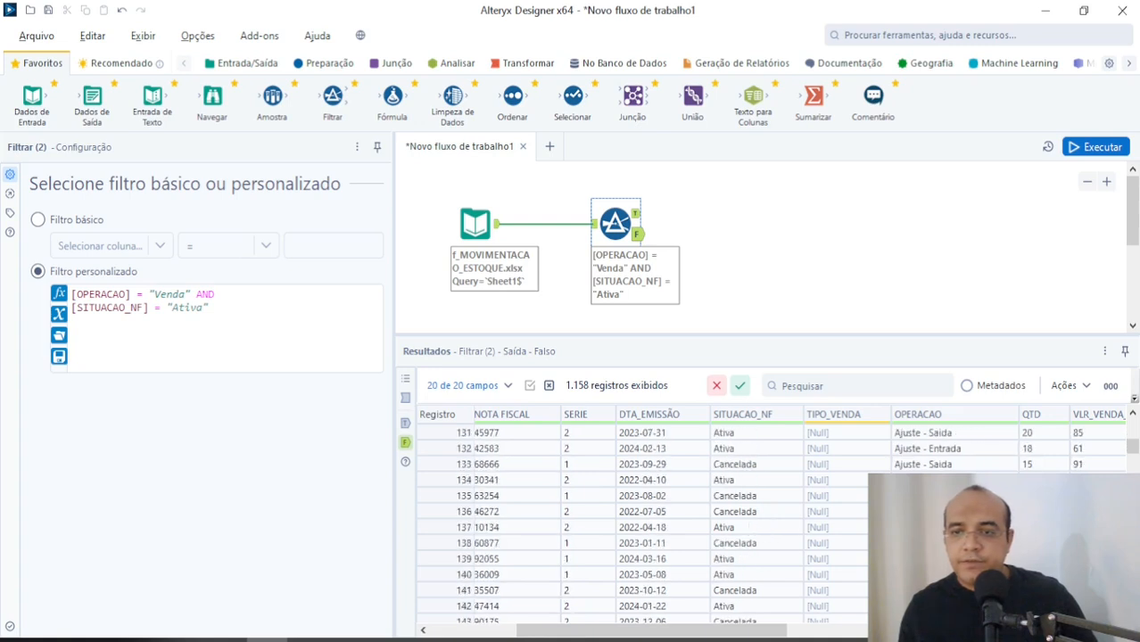
pyautogui.click(606, 223)
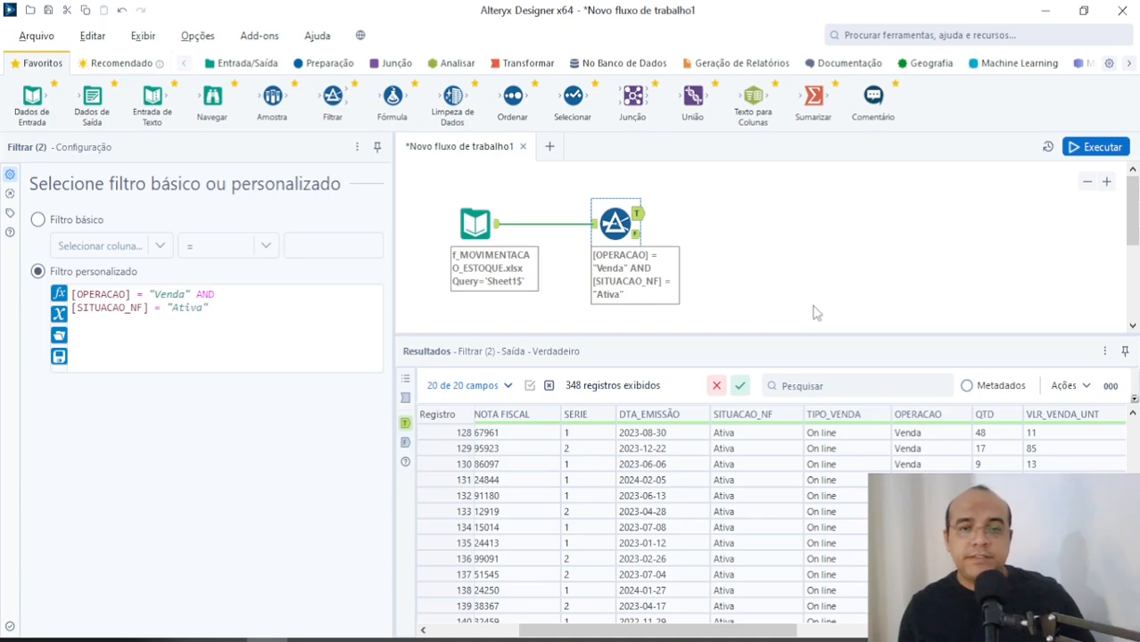
pyautogui.hotkey('alt', 'Tab')
pyautogui.hotkey('alt', 'Tab')
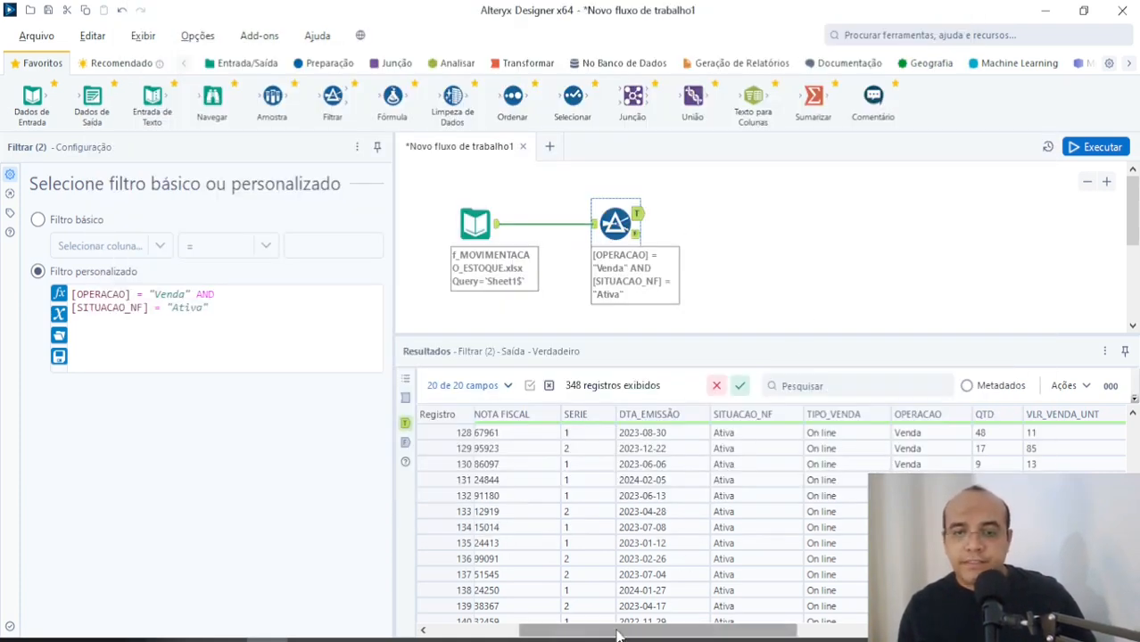
# Step: Add a Fórmula tool connected to the Filtrar tool's True output and create a new output column named VENDA TOTAL
pyautogui.moveTo(526, 632); pyautogui.dragTo(773, 618)
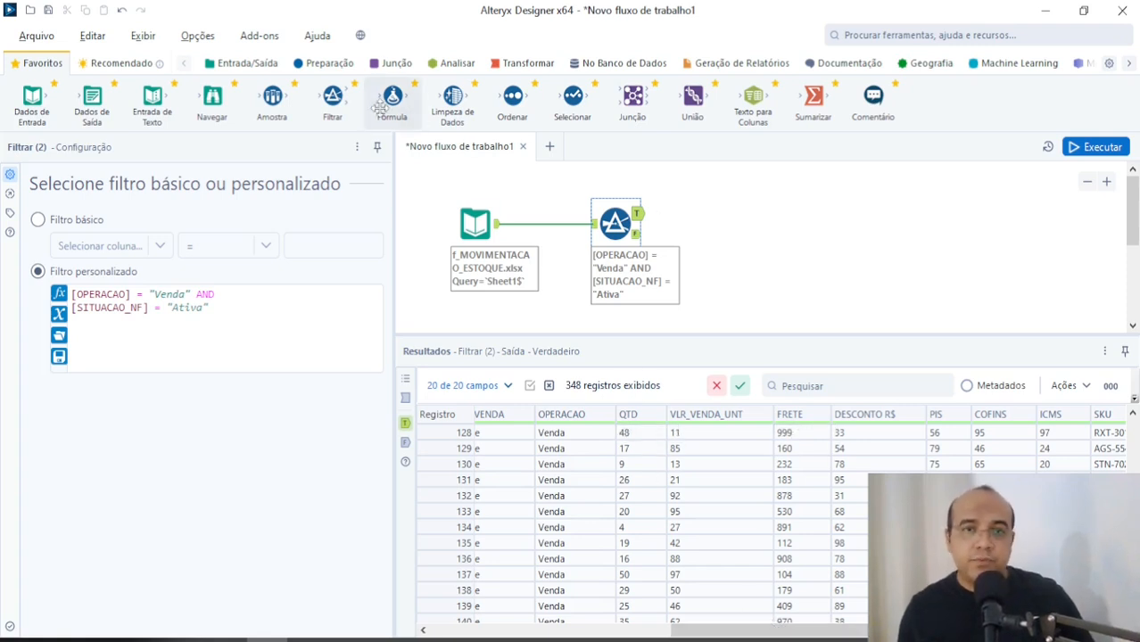
pyautogui.moveTo(393, 104); pyautogui.dragTo(747, 213)
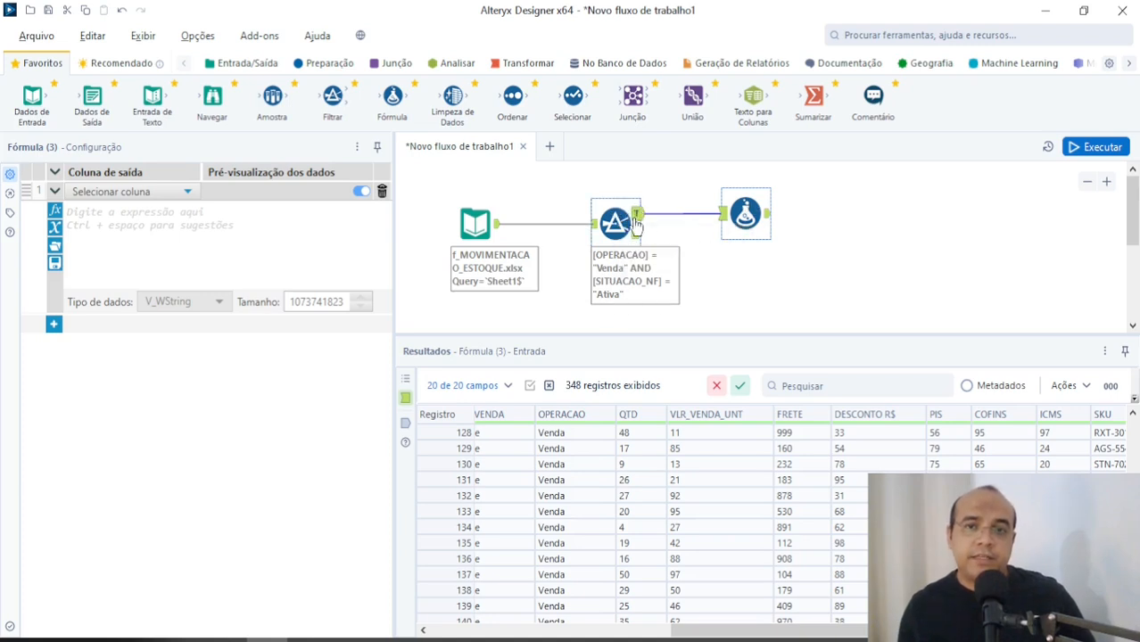
pyautogui.click(165, 198)
pyautogui.click(116, 210)
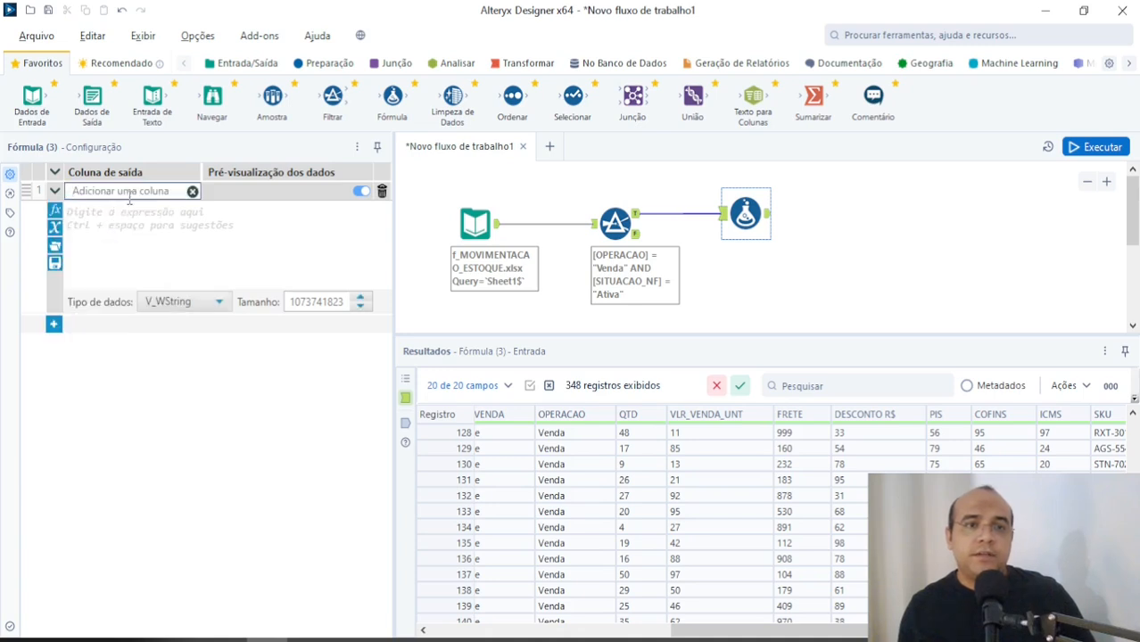
pyautogui.press('capslock')
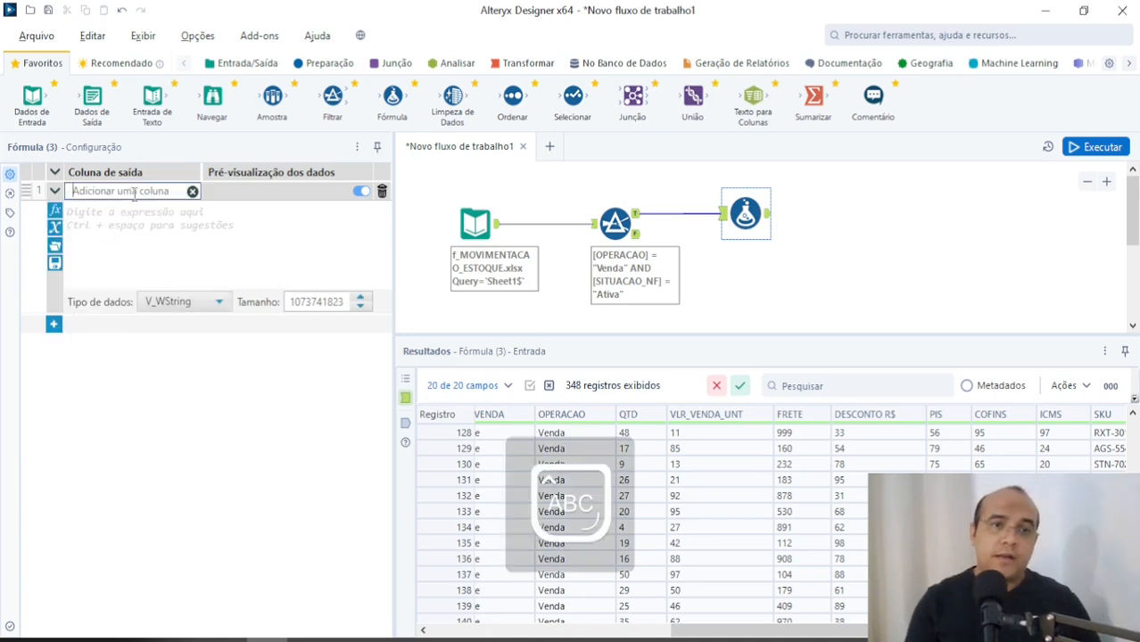
pyautogui.write('VENDA TOTAL')
pyautogui.press('capslock')
# Step: Enter the expression [QTD] * [VLR_VENDA_UNT] for the VENDA TOTAL column
pyautogui.click(277, 217)
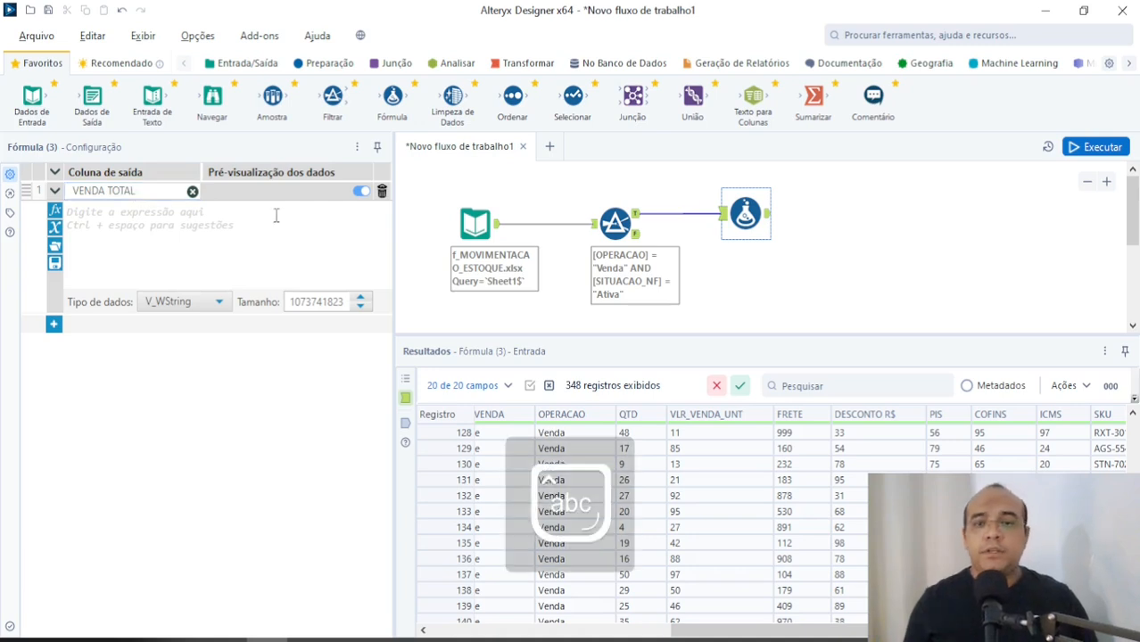
pyautogui.write('qtd')
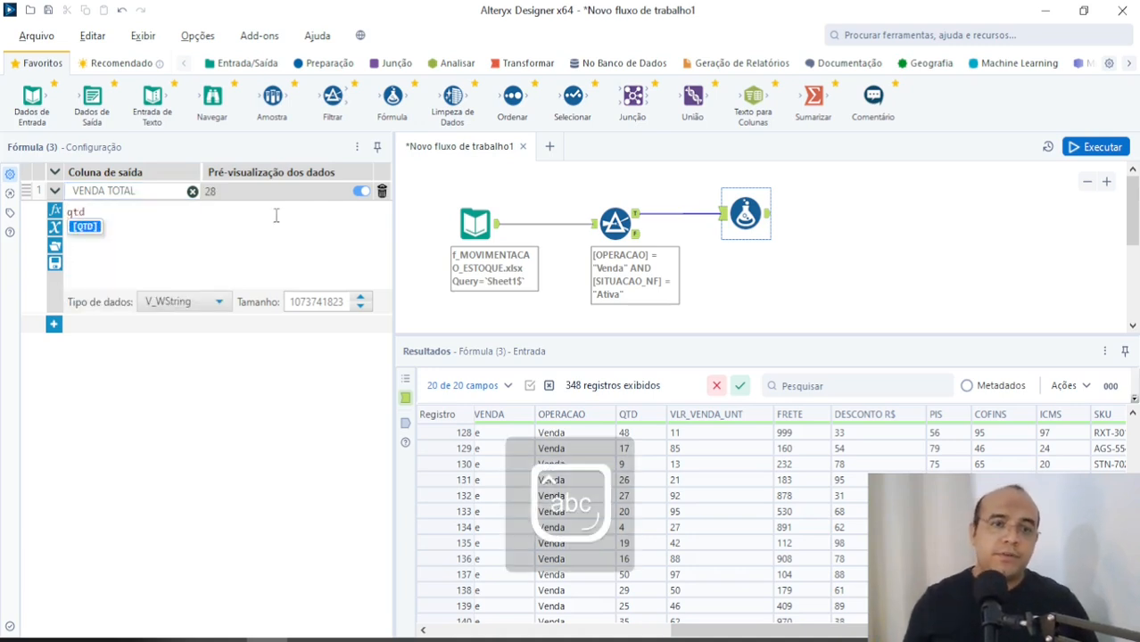
pyautogui.press('Return')
pyautogui.write('* ')
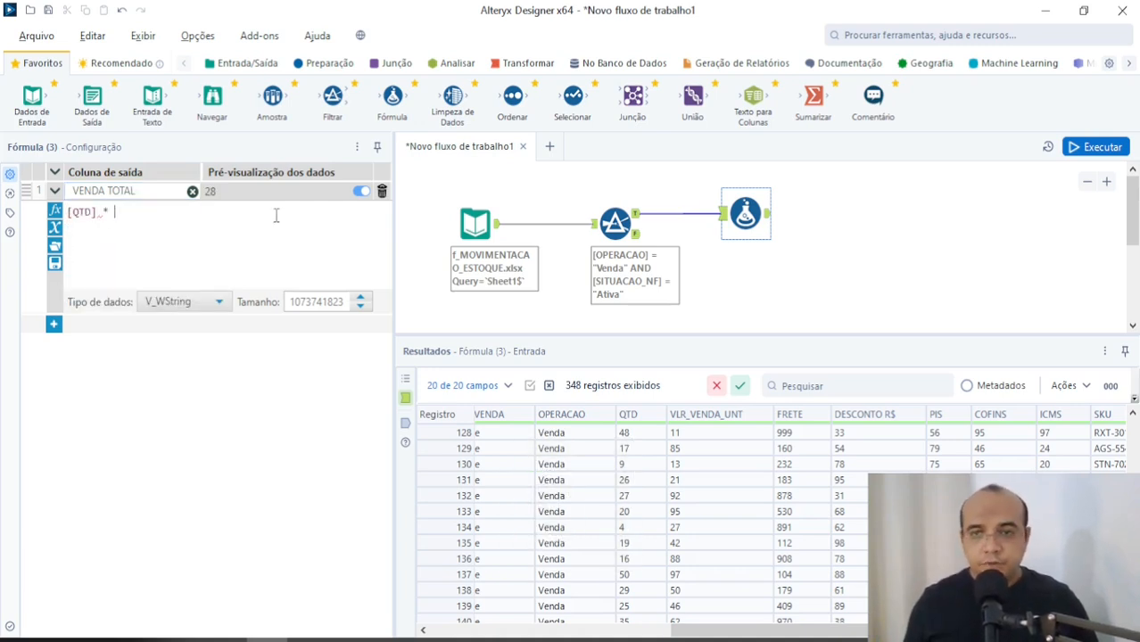
pyautogui.write('vr')
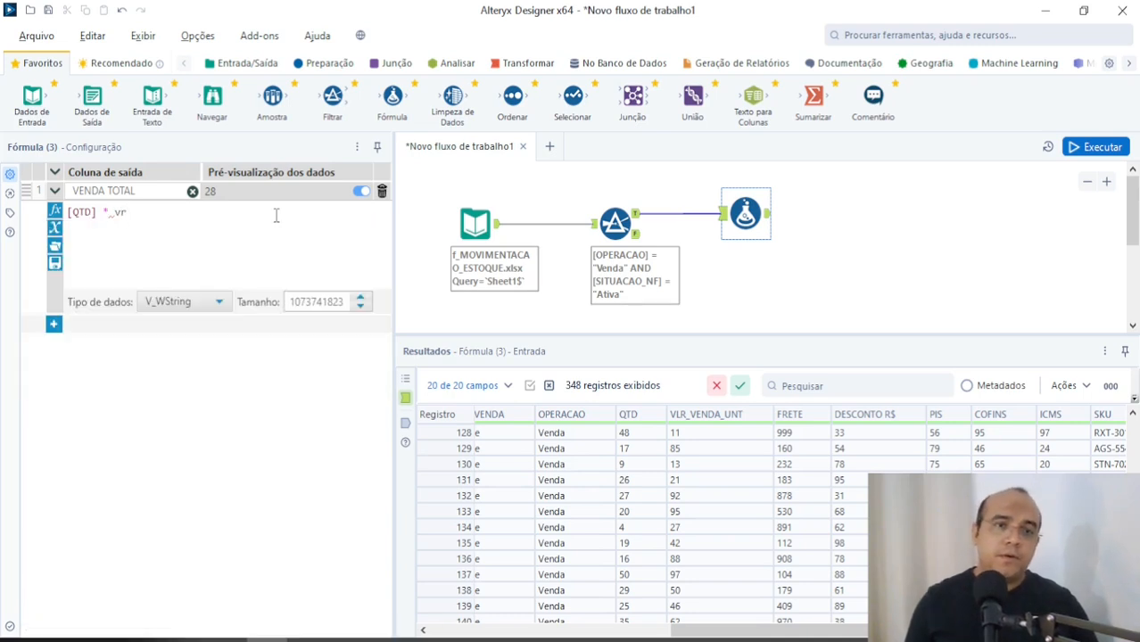
pyautogui.press('Return')
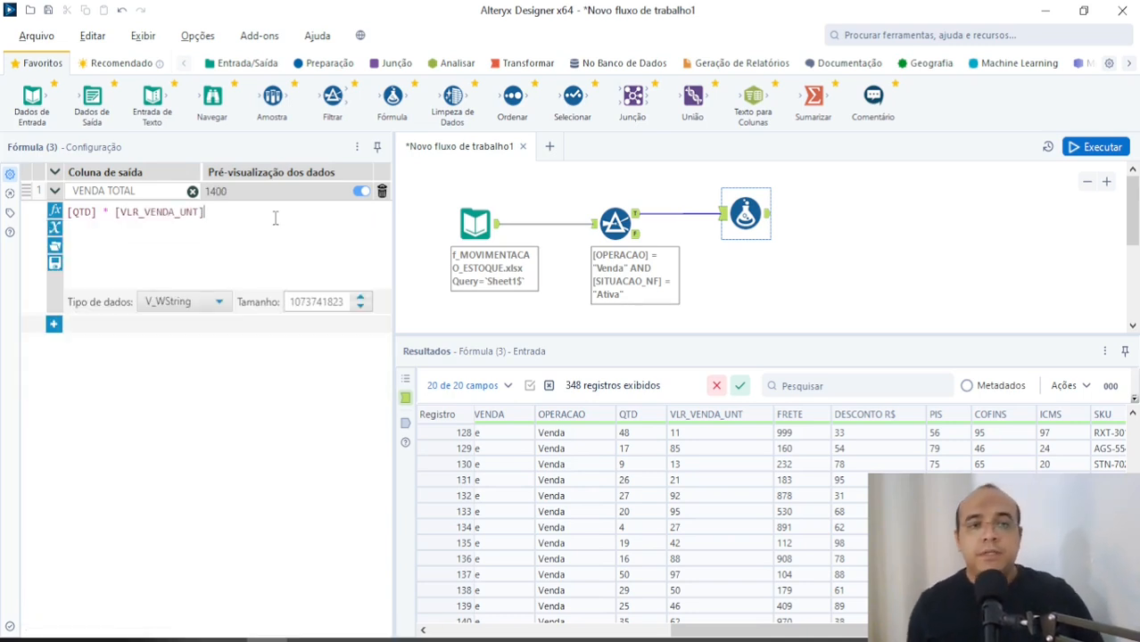
# Step: Set the data type of the VENDA TOTAL column to Double
pyautogui.click(189, 303)
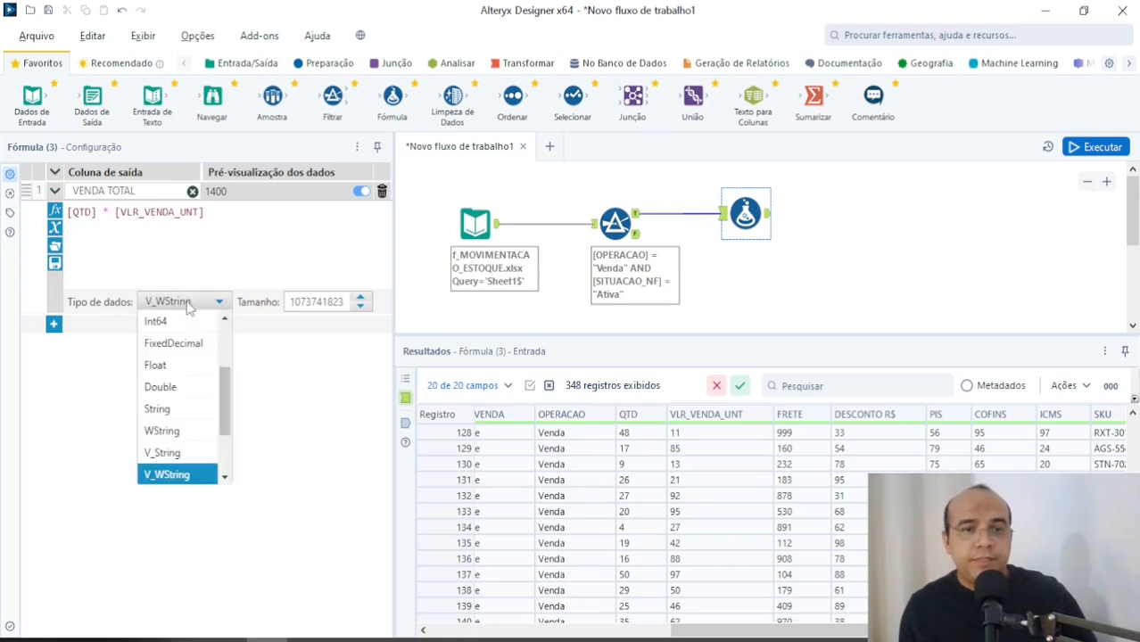
pyautogui.click(177, 387)
pyautogui.click(177, 302)
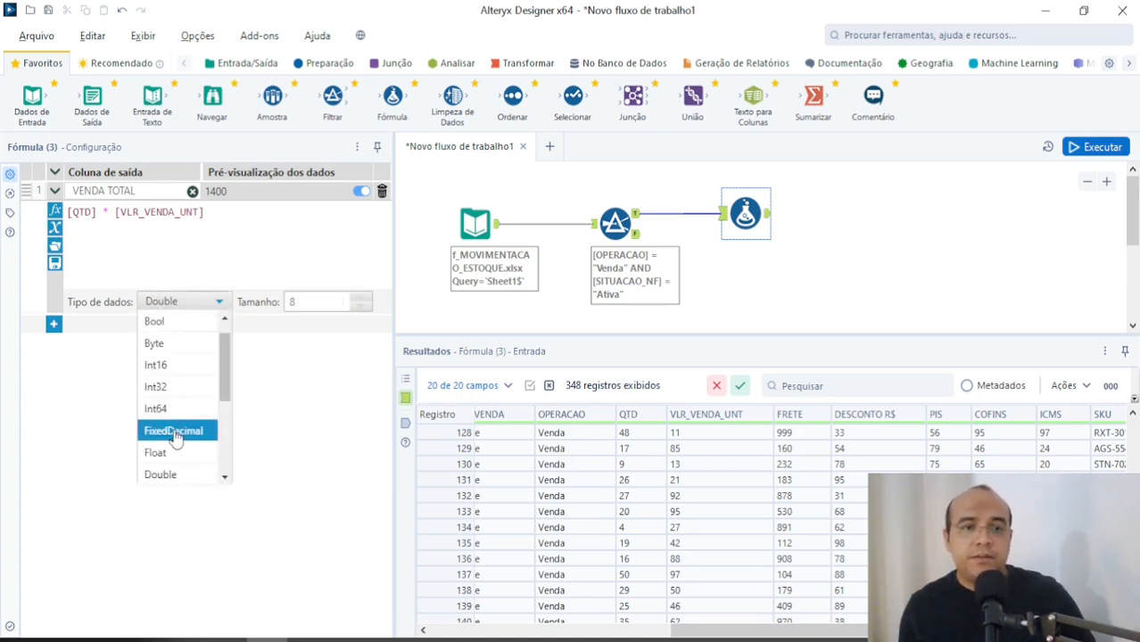
pyautogui.click(174, 476)
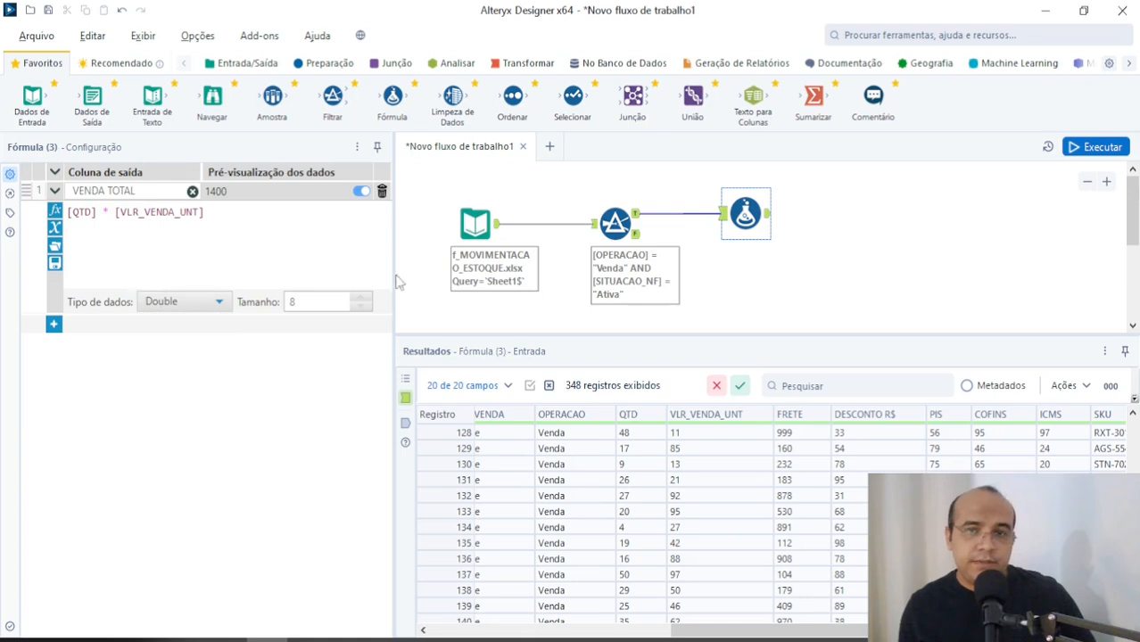
# Step: Apply the formula configuration and move the Fórmula tool slightly closer to the Filtrar tool on the canvas
pyautogui.click(813, 230)
pyautogui.hotkey('ctrl', 'r')
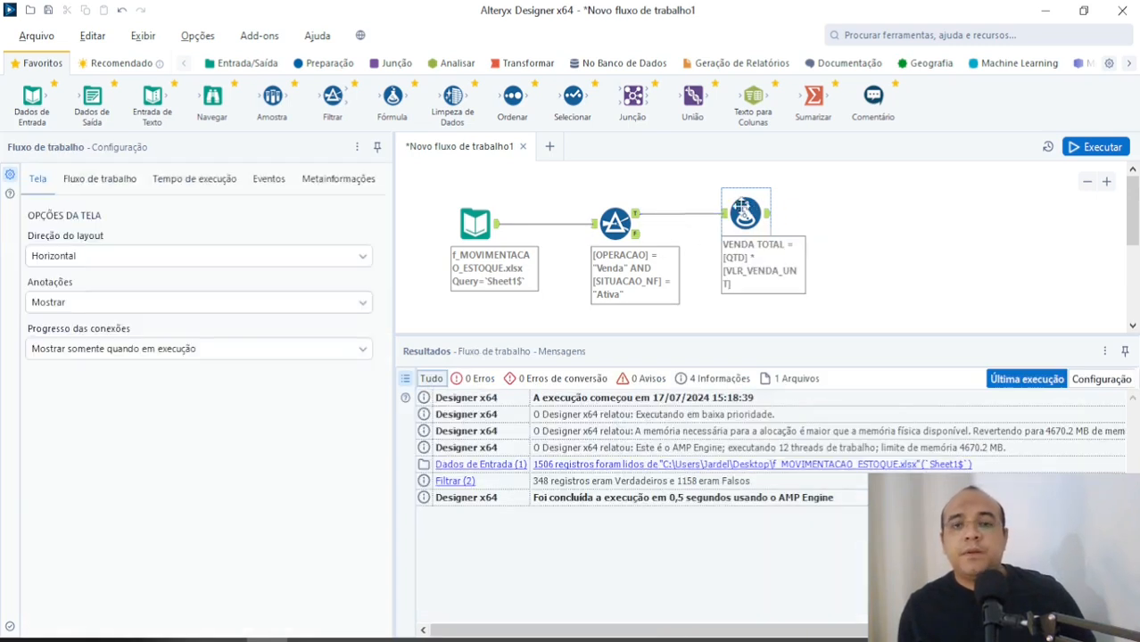
pyautogui.moveTo(742, 207)
pyautogui.mouseDown()
pyautogui.moveTo(682, 206)
pyautogui.moveTo(724, 207)
pyautogui.mouseUp()
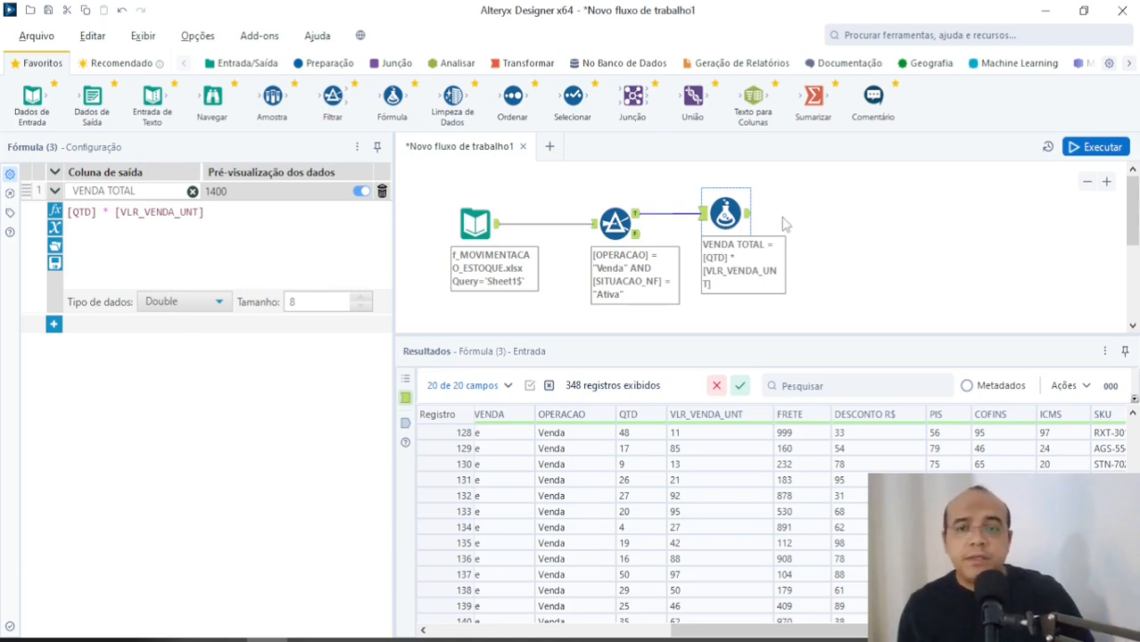
# Step: Consult the planned tool list in the Notepad notes and return to Alteryx Designer
pyautogui.hotkey('alt', 'Tab')
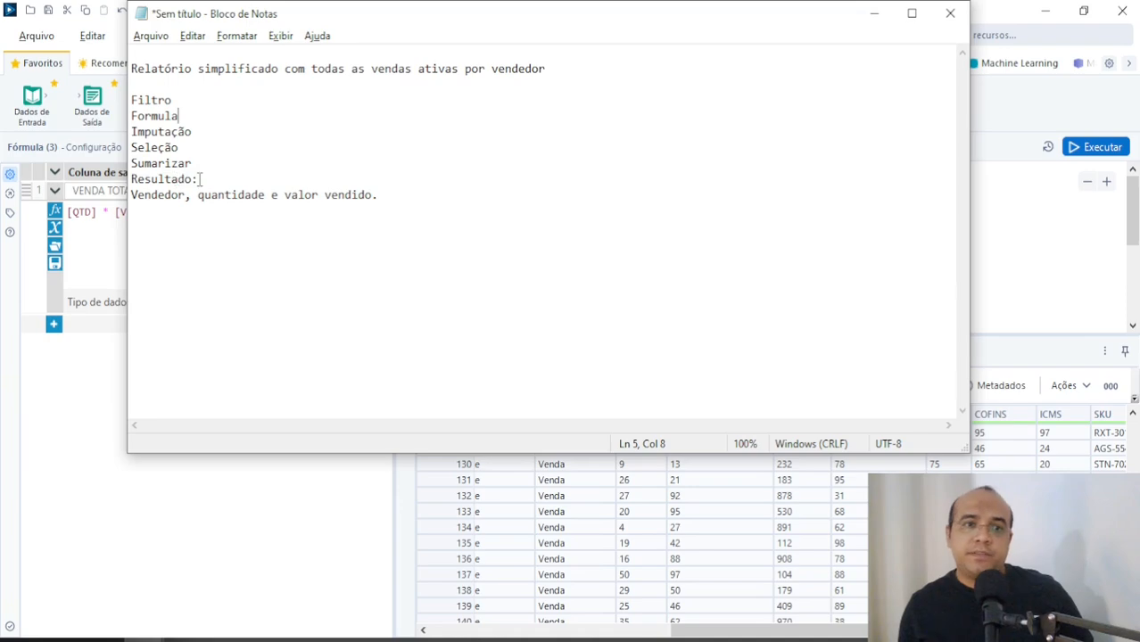
pyautogui.click(203, 131)
pyautogui.hotkey('alt', 'Tab')
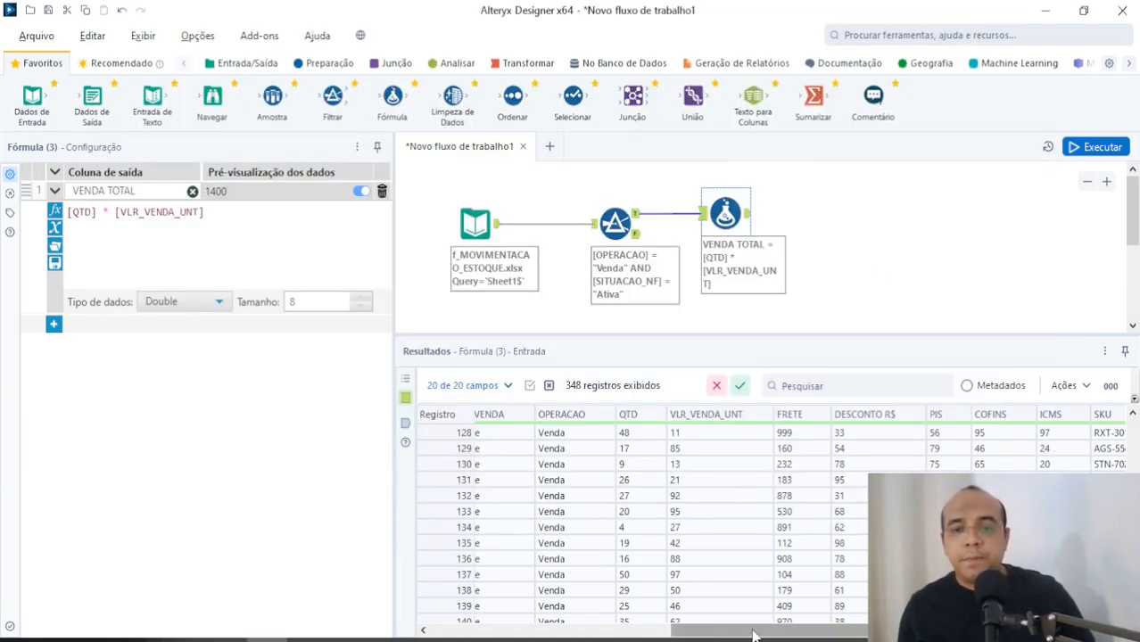
# Step: Examine the ID_VENDEDOR column across the records in the Fórmula tool's input data
pyautogui.moveTo(752, 634); pyautogui.dragTo(914, 634)
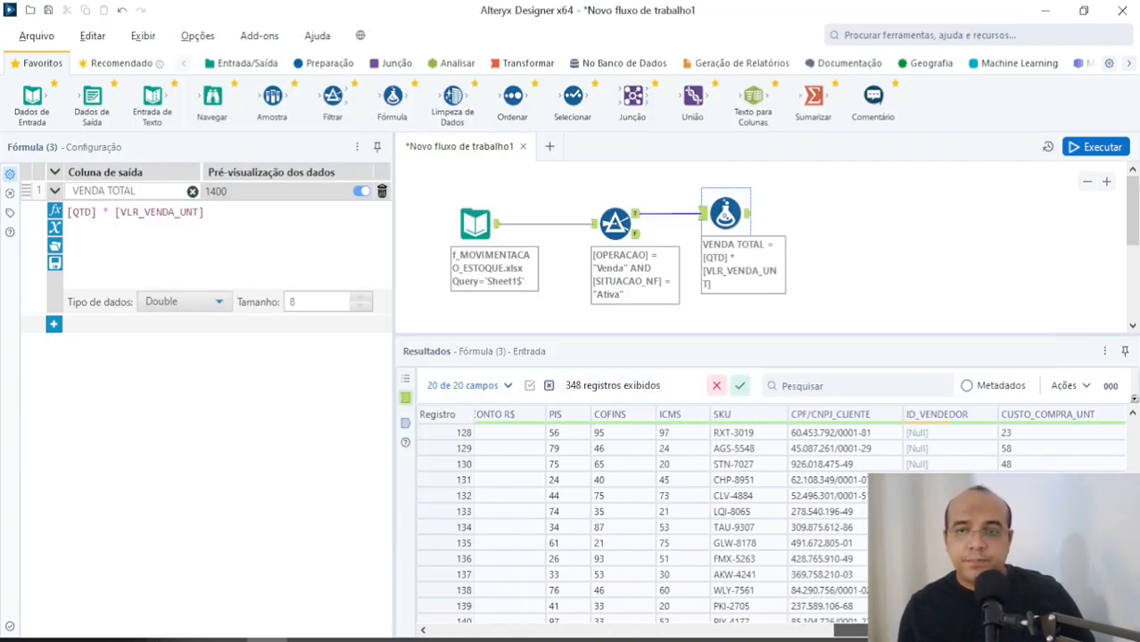
pyautogui.scroll(-12, 767, 526)
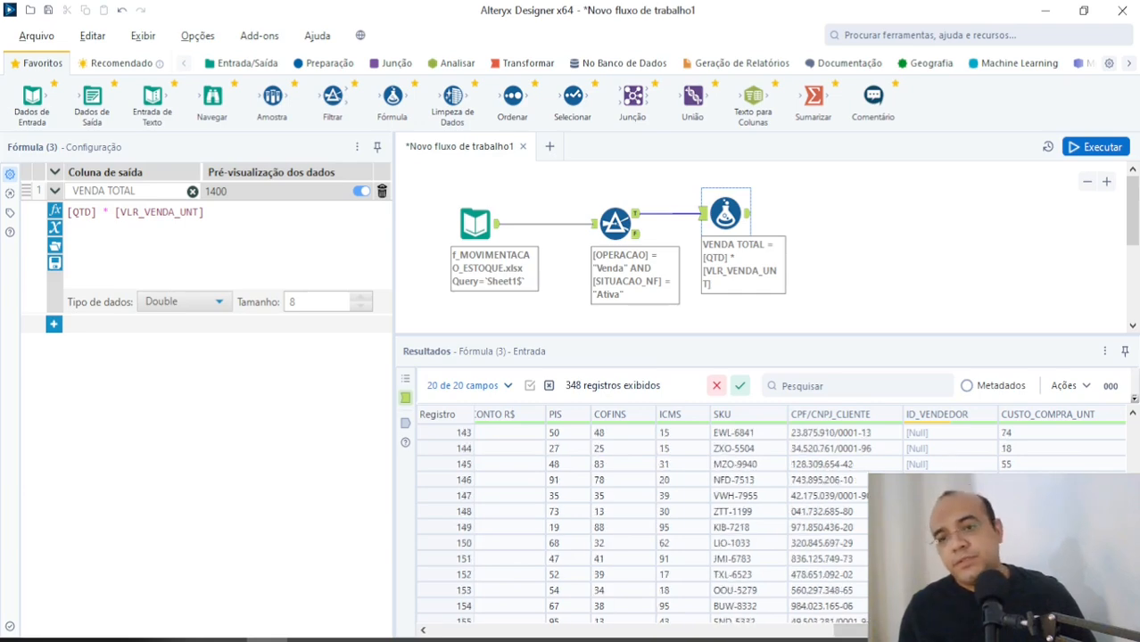
pyautogui.scroll(20, 767, 526)
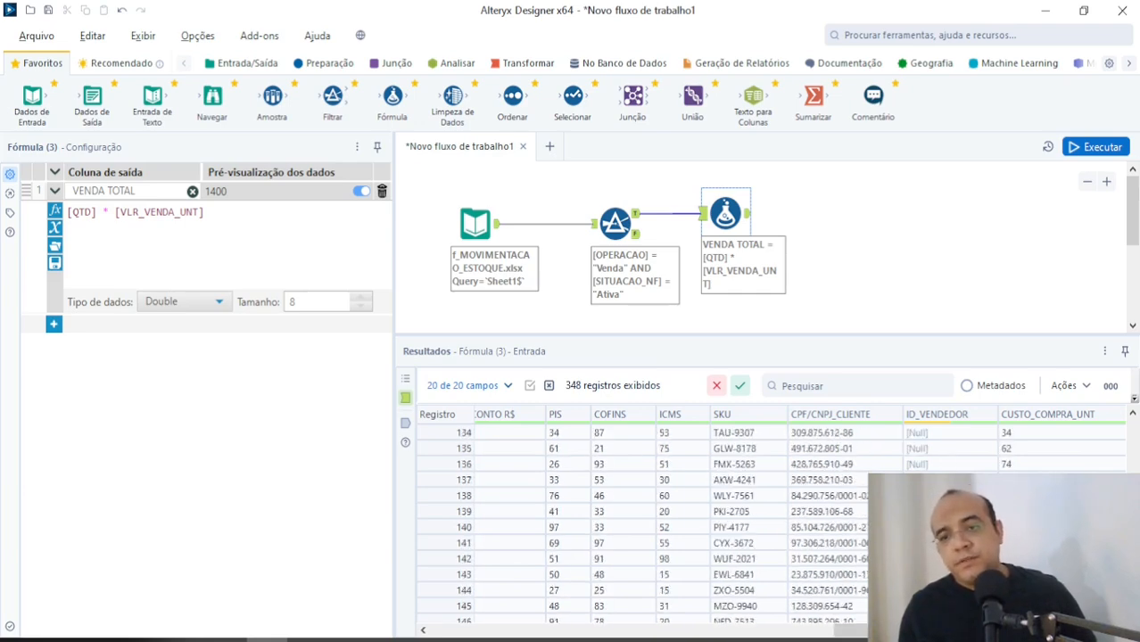
pyautogui.scroll(20, 767, 526)
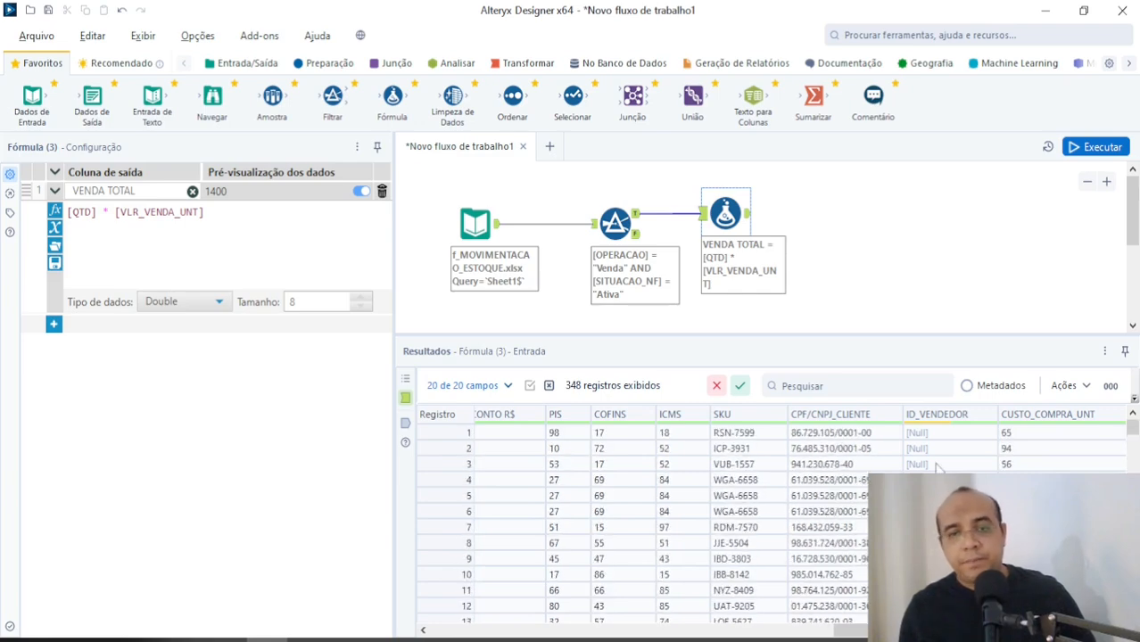
pyautogui.hscroll(-5, 766, 526)
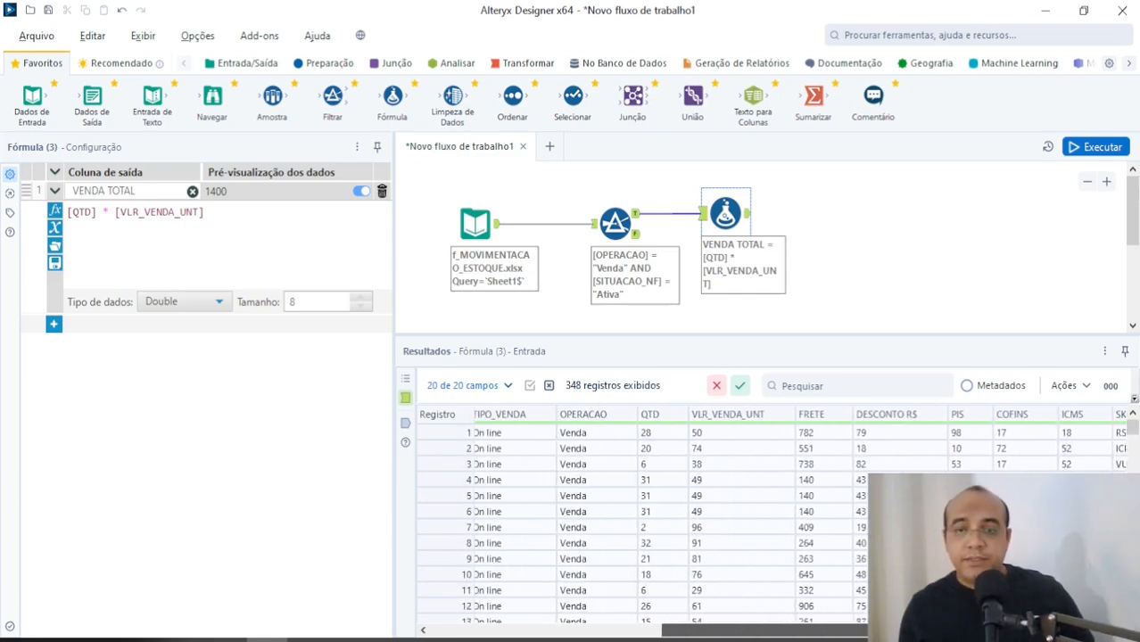
pyautogui.hscroll(4, 767, 526)
pyautogui.hscroll(-5, 767, 526)
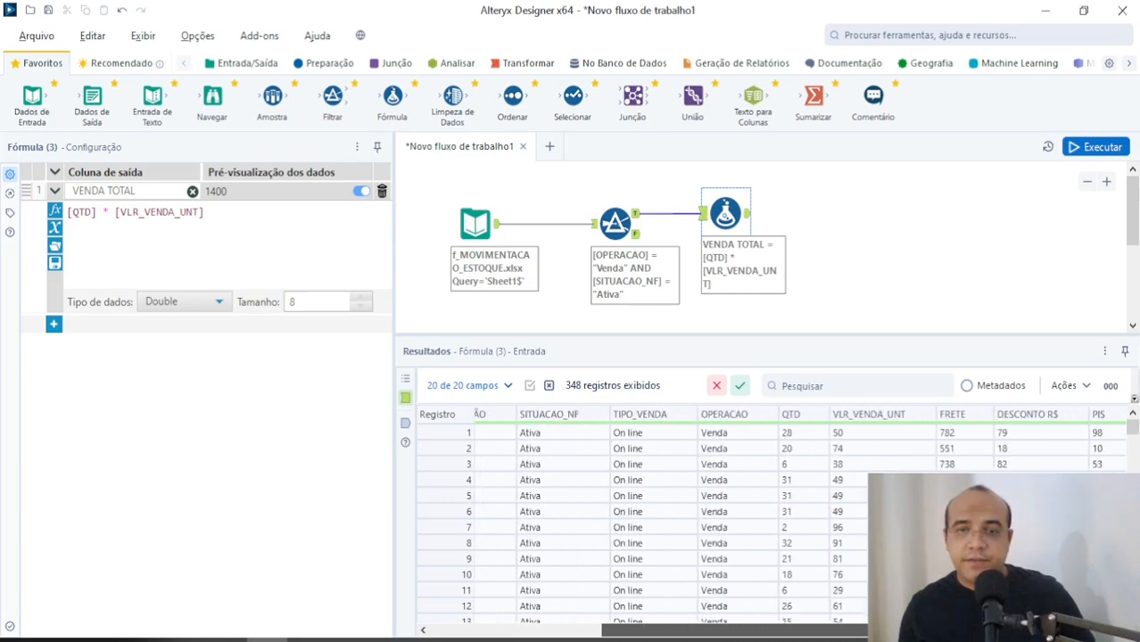
pyautogui.hscroll(5, 767, 526)
pyautogui.click(444, 463)
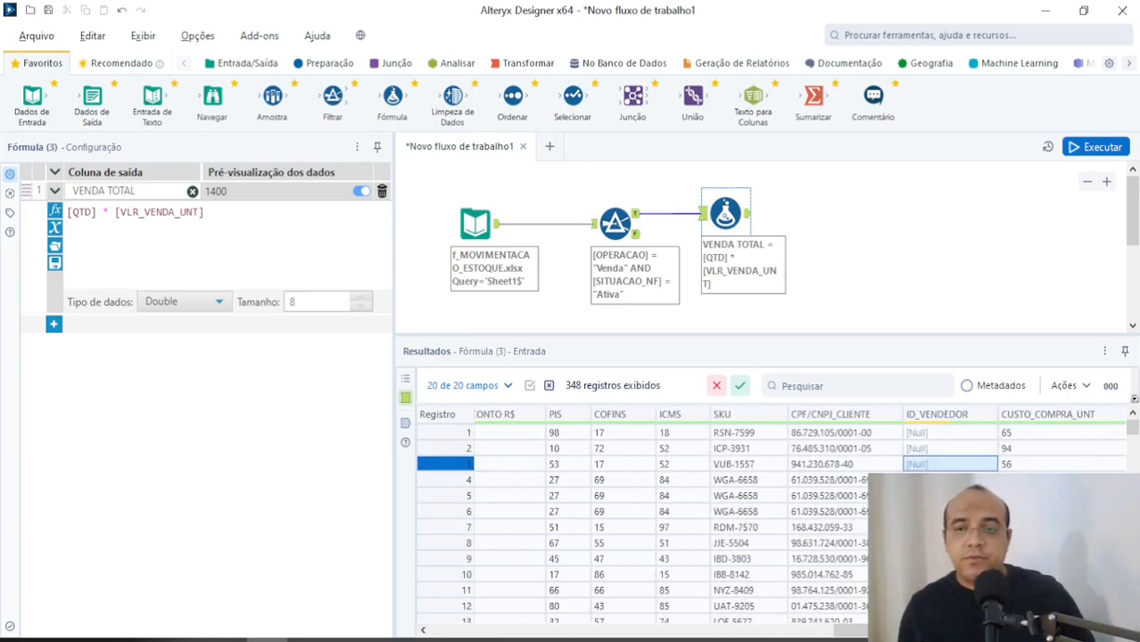
pyautogui.moveTo(900, 631); pyautogui.dragTo(931, 632)
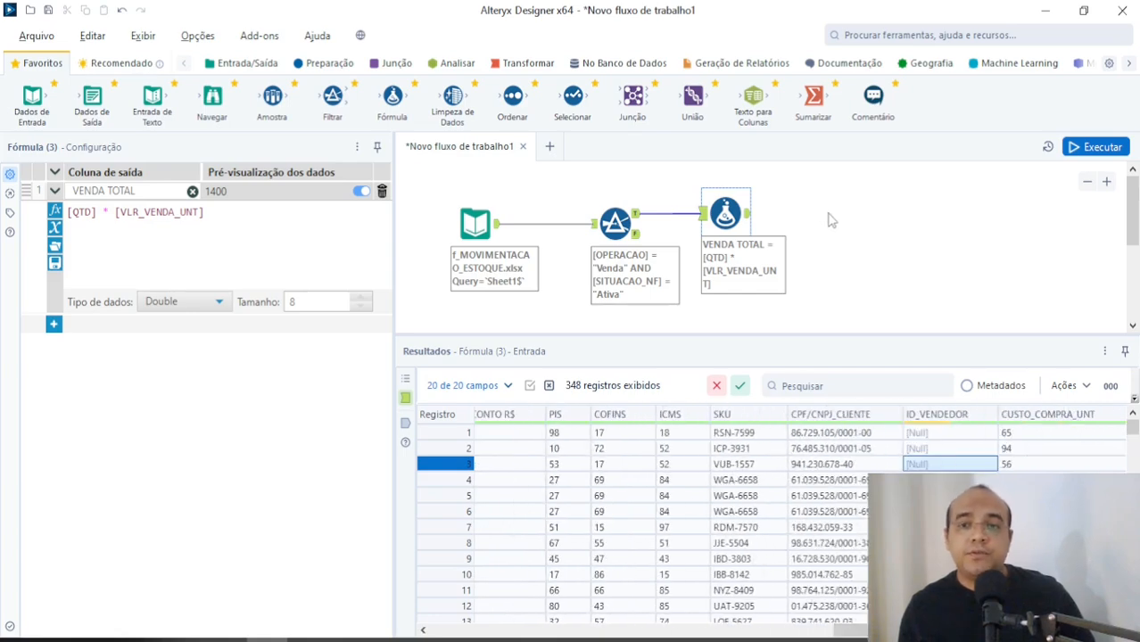
pyautogui.click(725, 213)
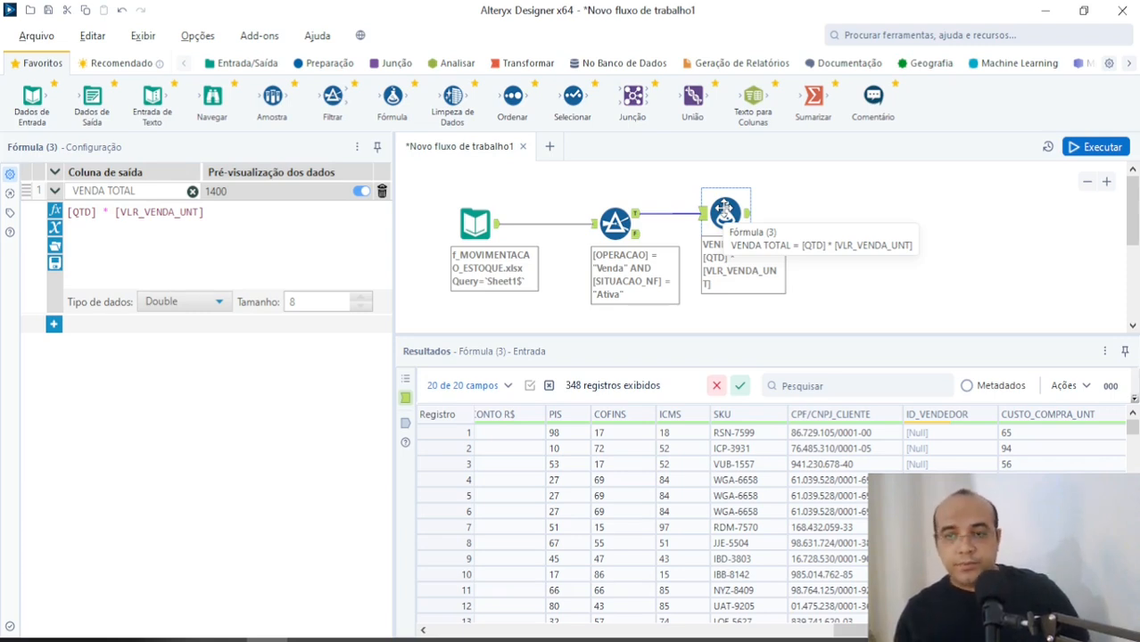
pyautogui.scroll(-8, 978, 456)
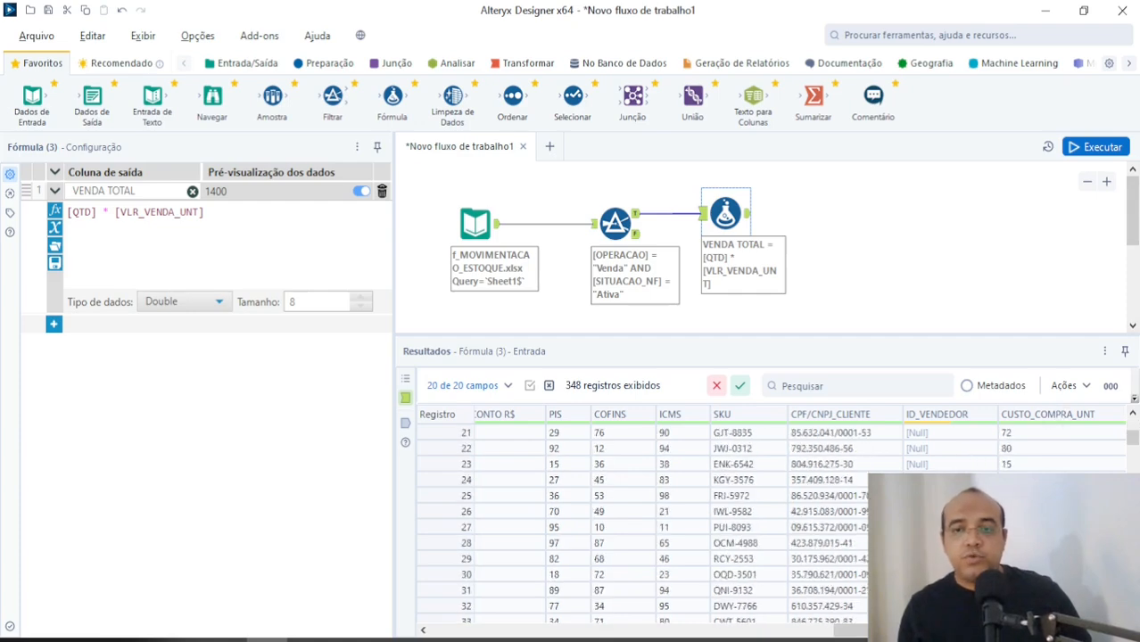
pyautogui.scroll(8, 767, 526)
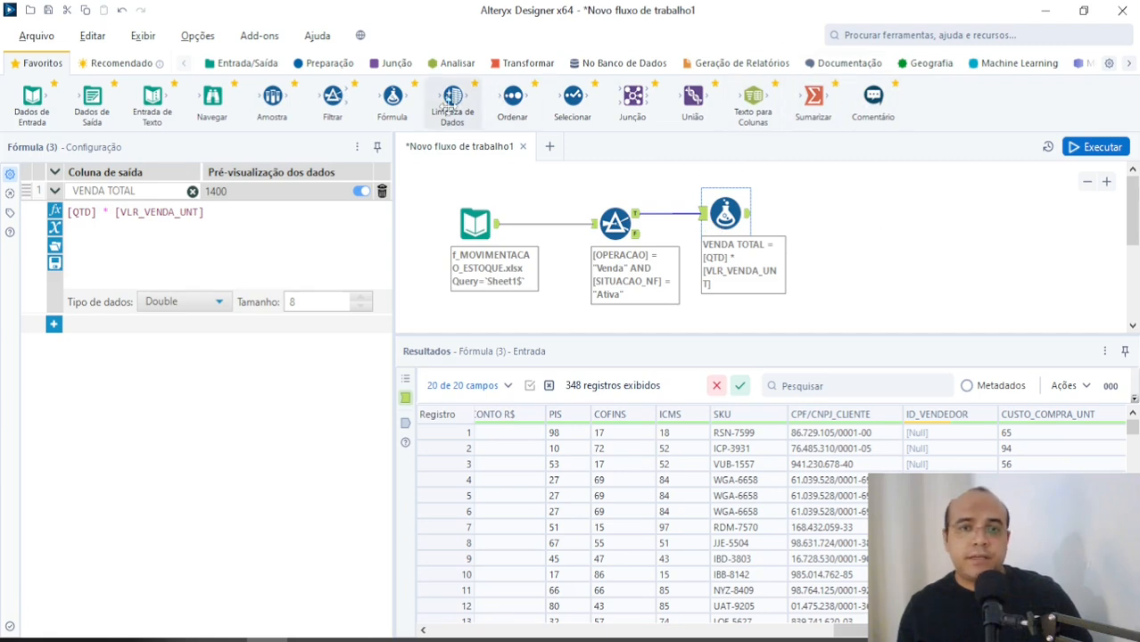
# Step: Search the tools for "imp" and add the Imputação tool connected to the Fórmula tool's output
pyautogui.click(911, 34)
pyautogui.write('imp')
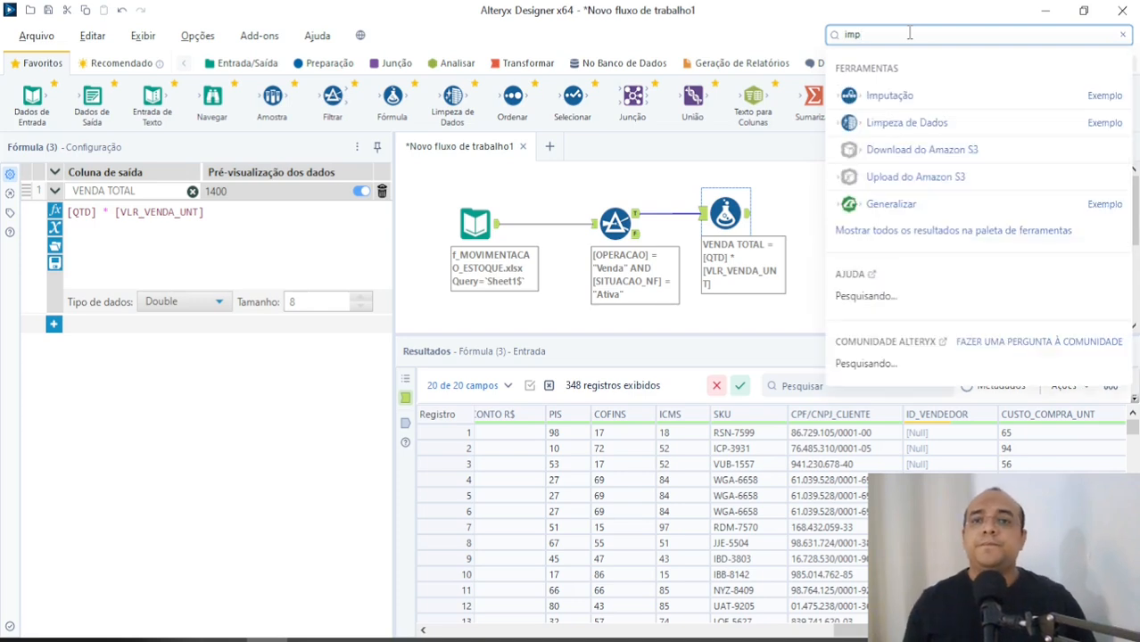
pyautogui.moveTo(883, 242); pyautogui.dragTo(828, 211)
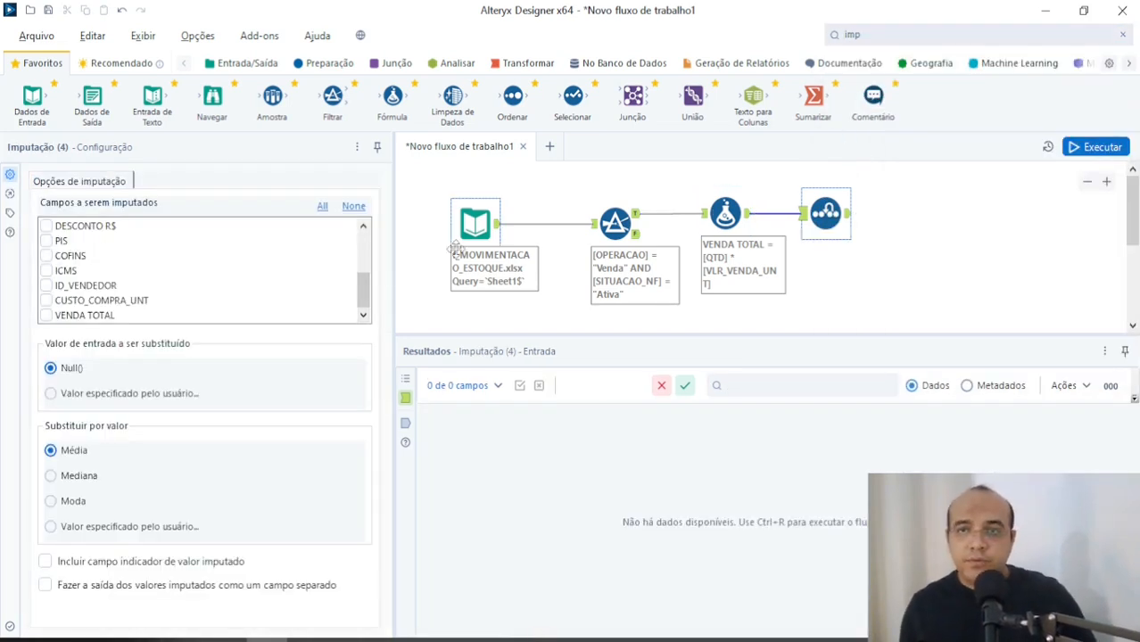
# Step: Choose only ID_VENDEDOR as the field to impute in the Imputação tool
pyautogui.scroll(5, 364, 273)
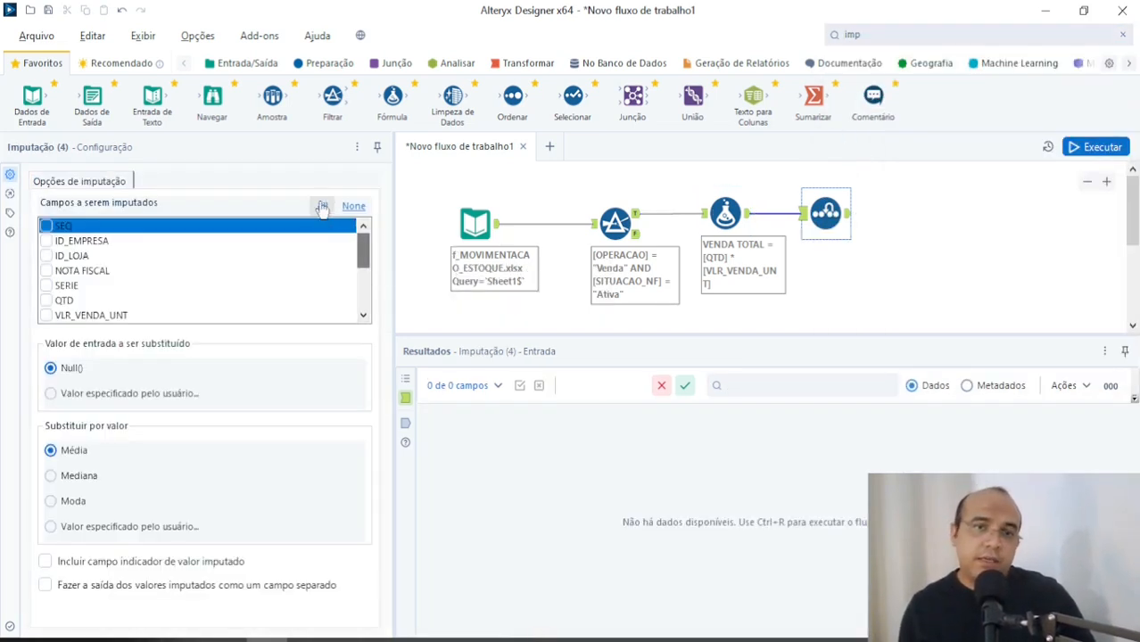
pyautogui.click(322, 206)
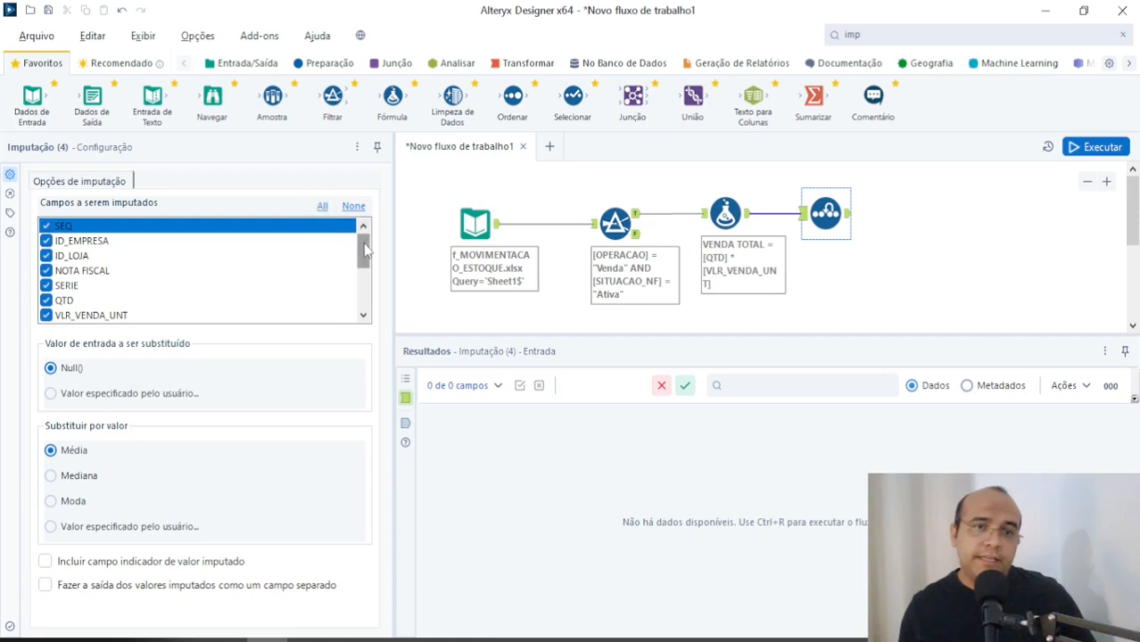
pyautogui.click(352, 207)
pyautogui.scroll(-5, 205, 277)
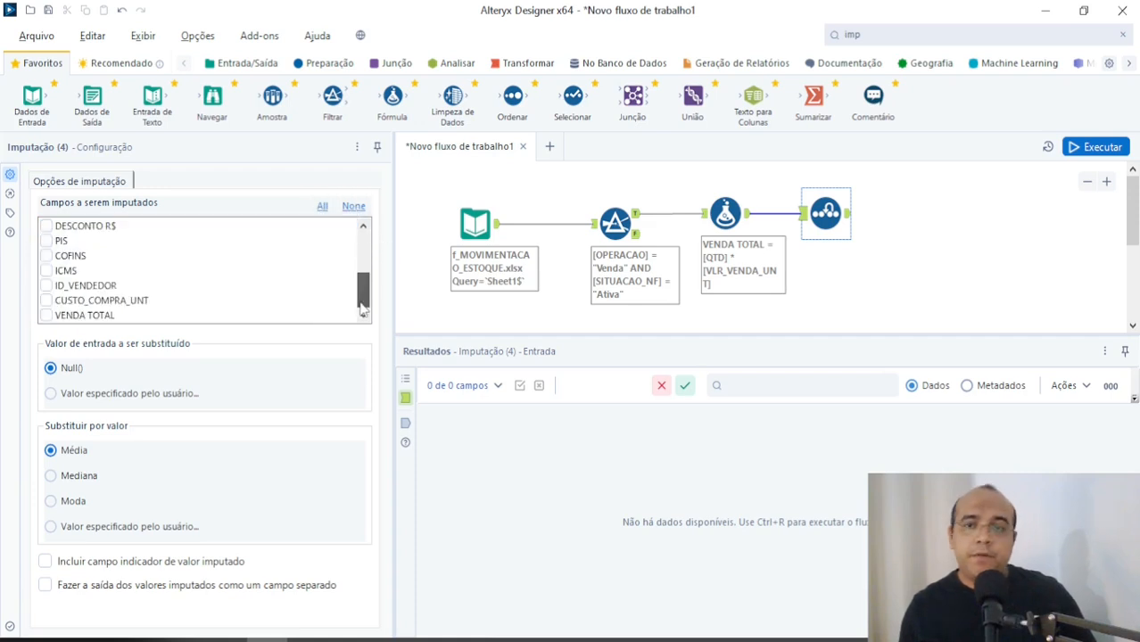
pyautogui.click(80, 287)
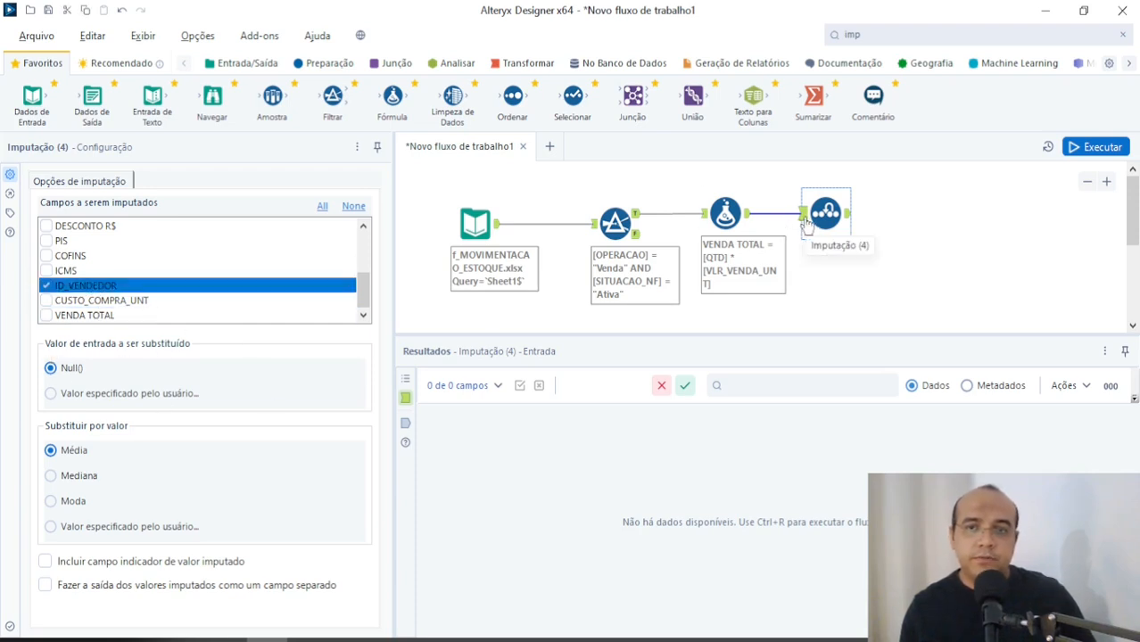
# Step: Set the imputation to replace Null() values with the user-specified value 0
pyautogui.click(67, 529)
pyautogui.moveTo(100, 549); pyautogui.dragTo(59, 550)
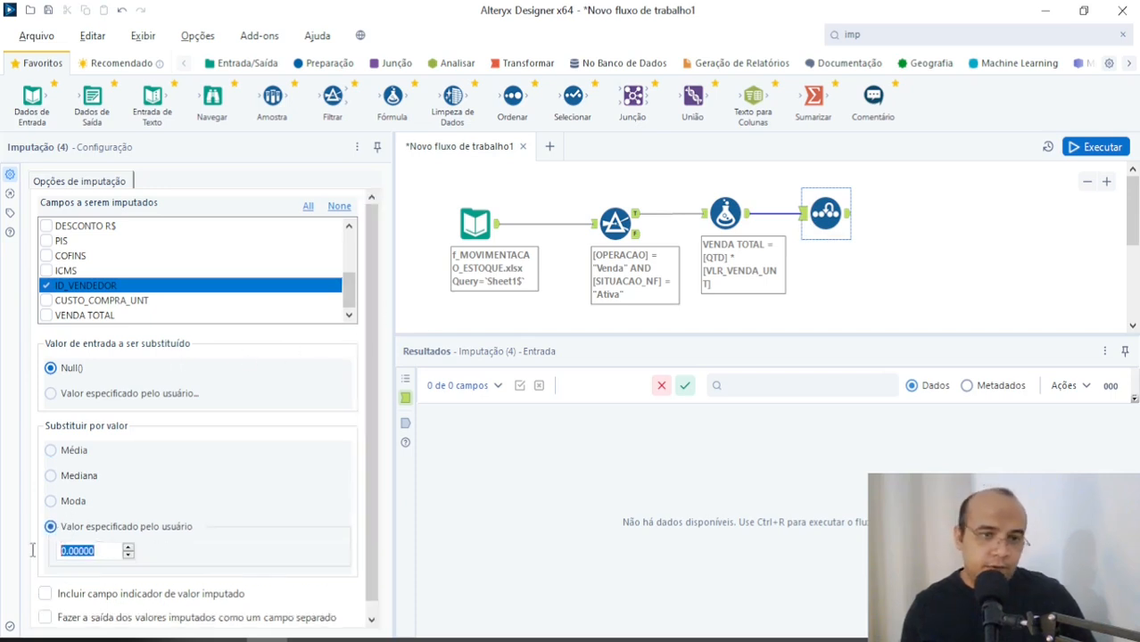
pyautogui.write('0')
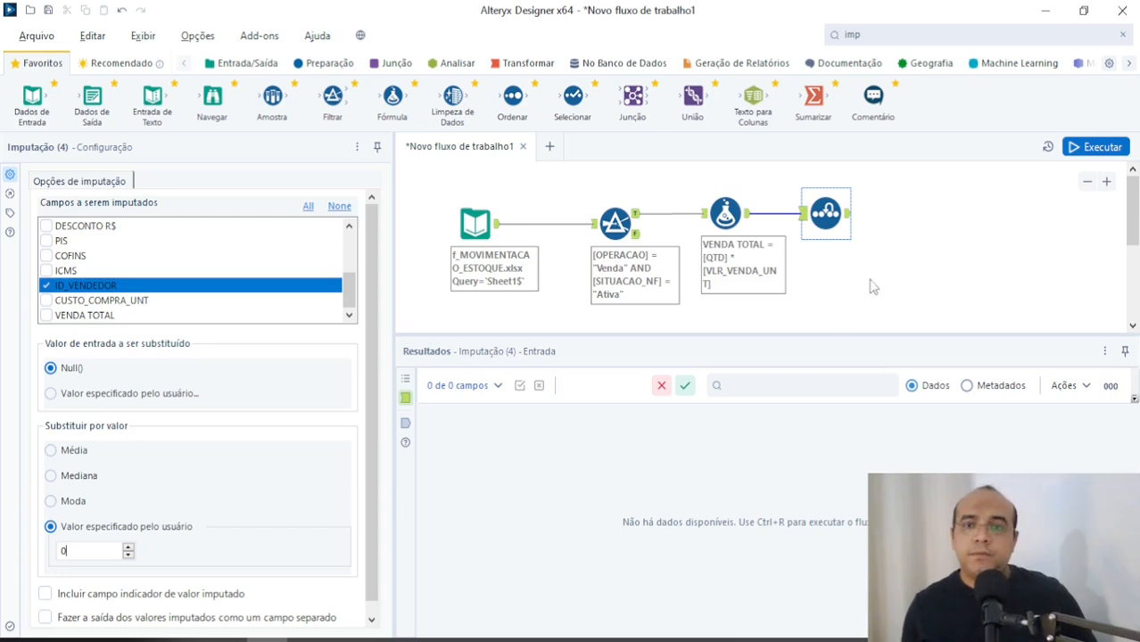
# Step: Run the workflow and dismiss the completion message
pyautogui.click(1079, 147)
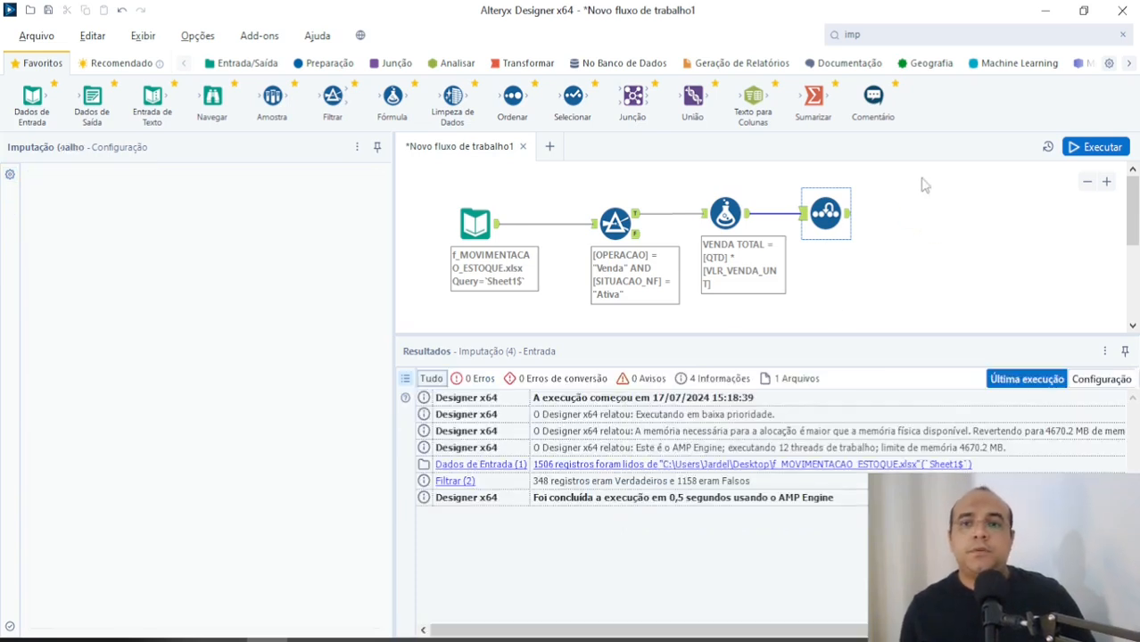
pyautogui.click(1090, 148)
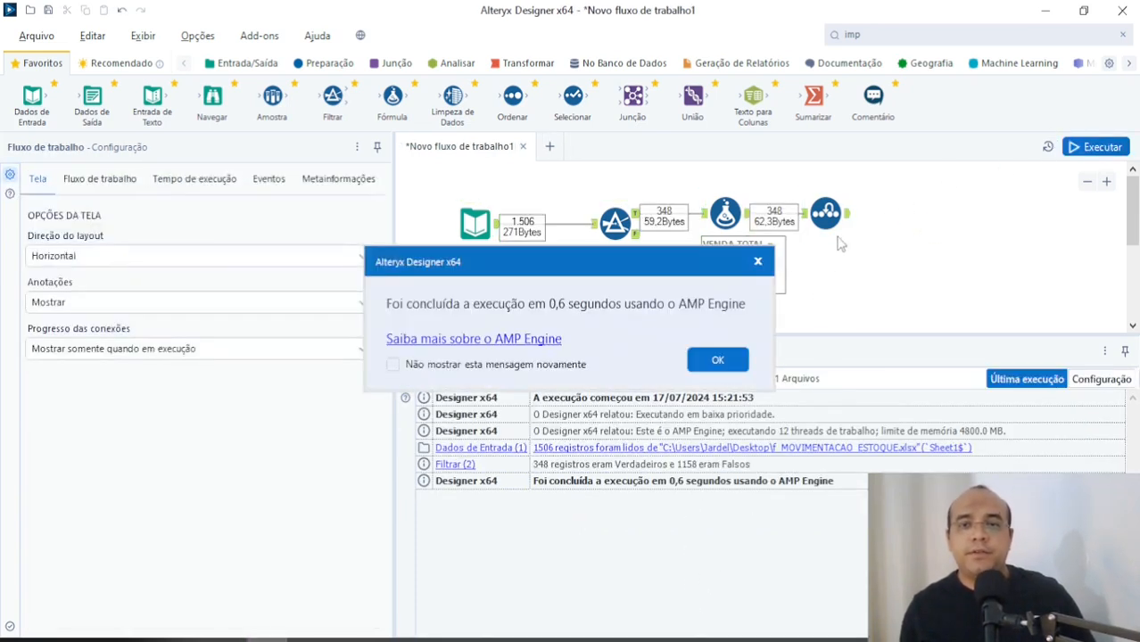
pyautogui.click(717, 359)
# Step: Inspect the ID_VENDEDOR values in the Imputação tool's output data
pyautogui.click(847, 220)
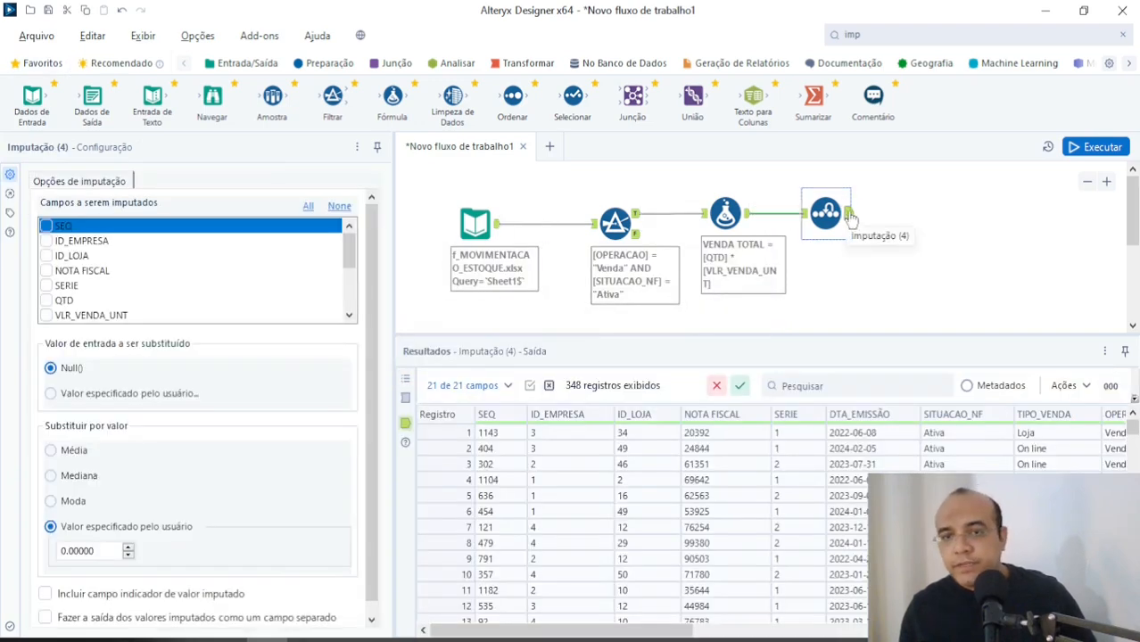
pyautogui.moveTo(561, 630); pyautogui.dragTo(981, 631)
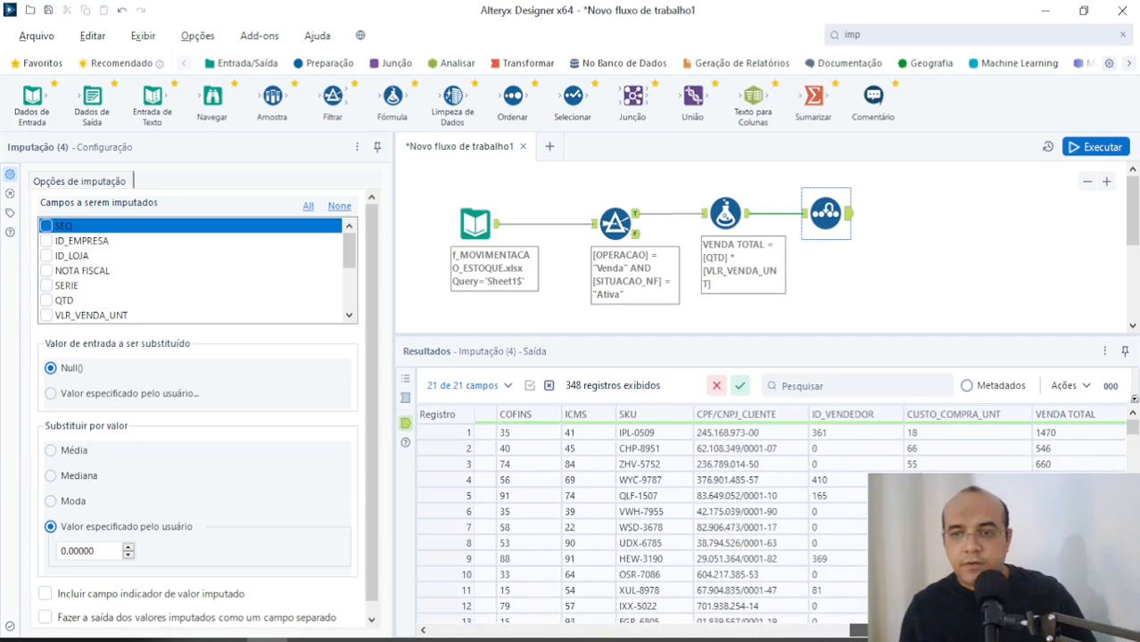
pyautogui.click(820, 453)
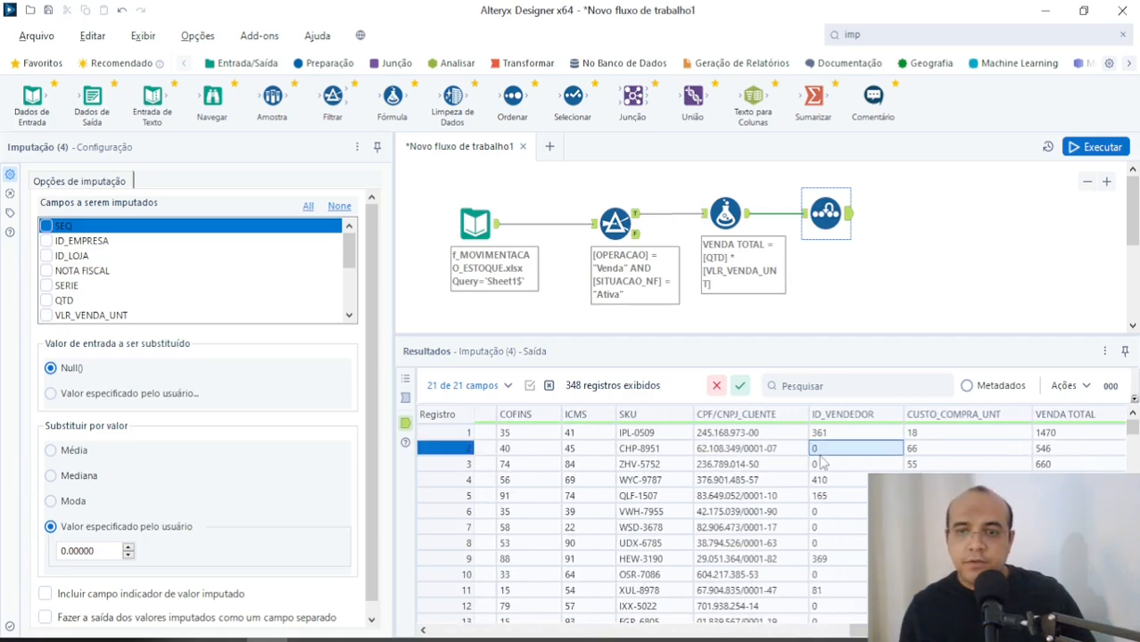
pyautogui.click(829, 464)
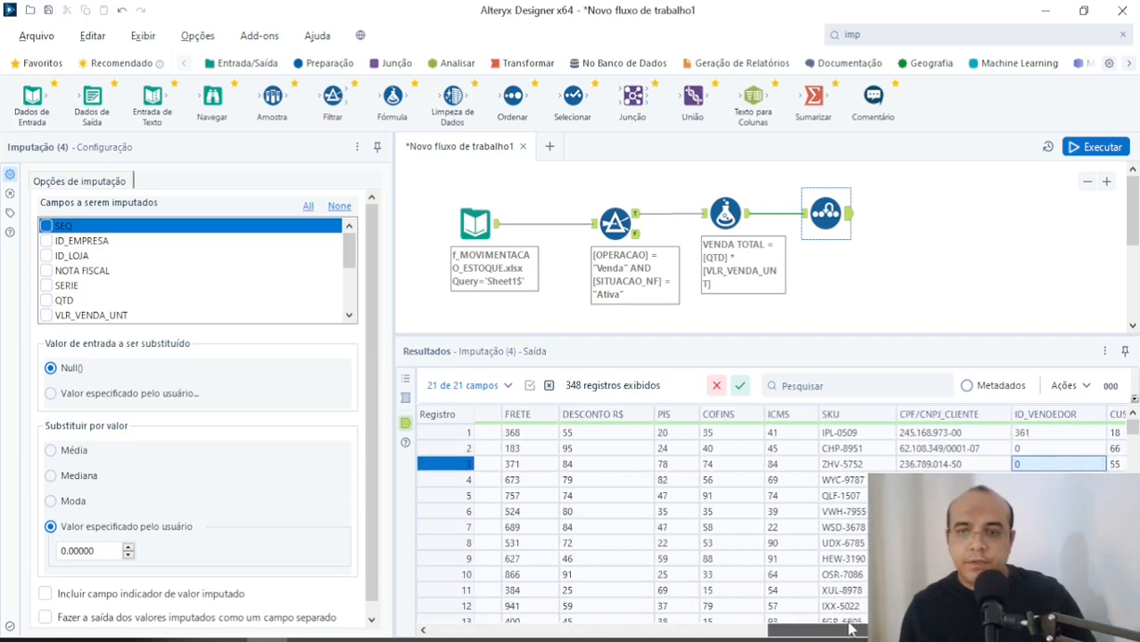
# Step: Check the planned tools in the Notepad notes and add a Selecionar tool connected to the Imputação tool's output
pyautogui.hotkey('alt', 'Tab')
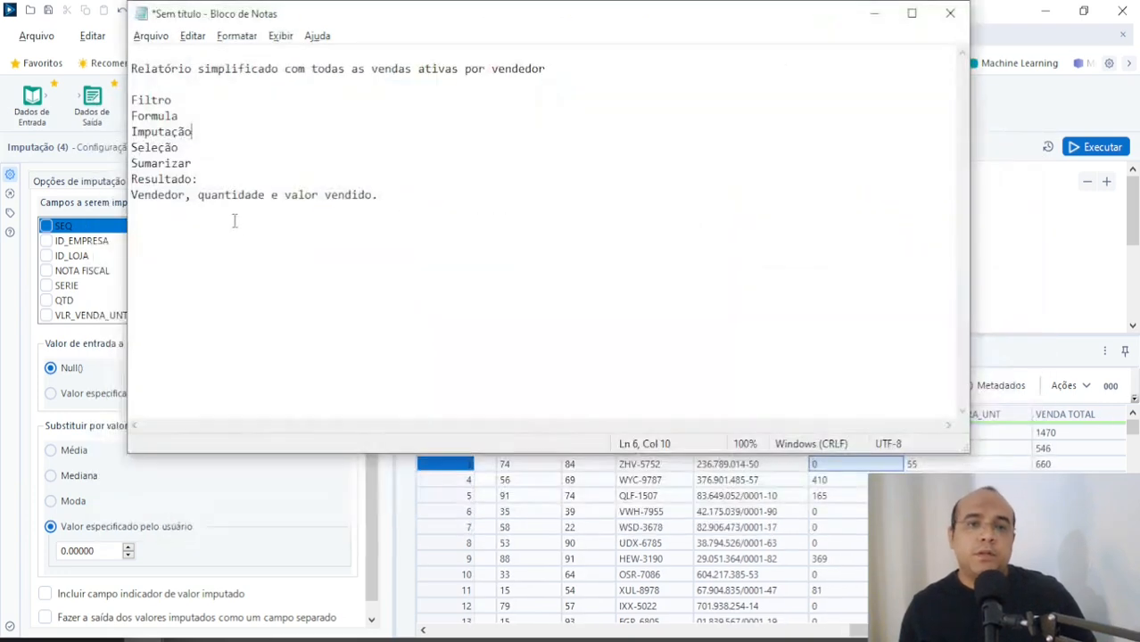
pyautogui.hotkey('alt', 'Tab')
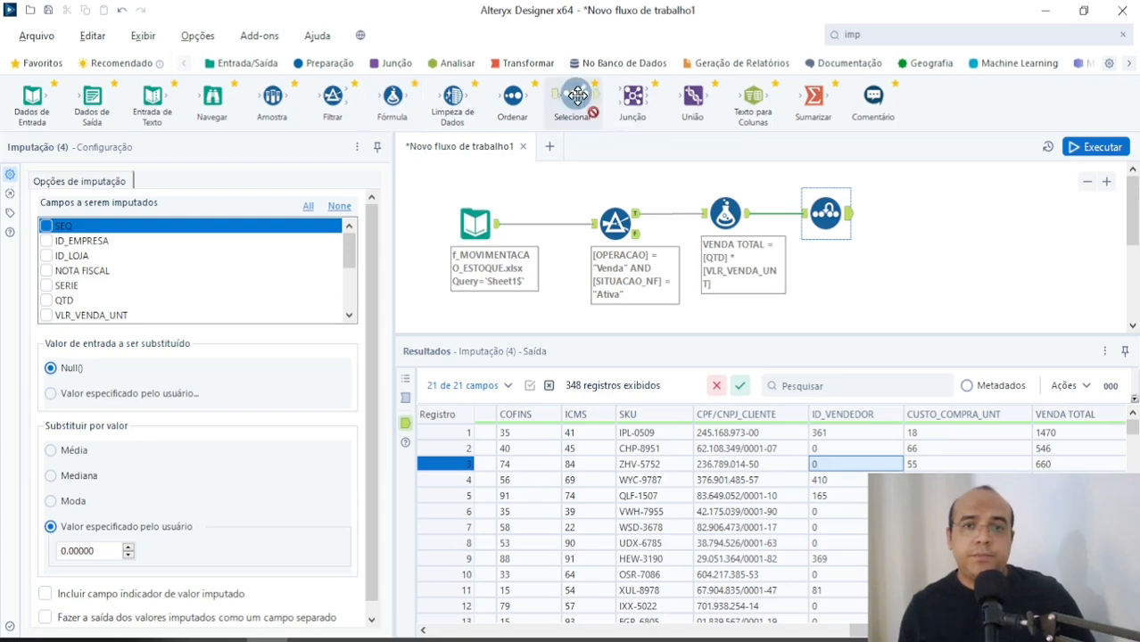
pyautogui.moveTo(572, 102); pyautogui.dragTo(907, 214)
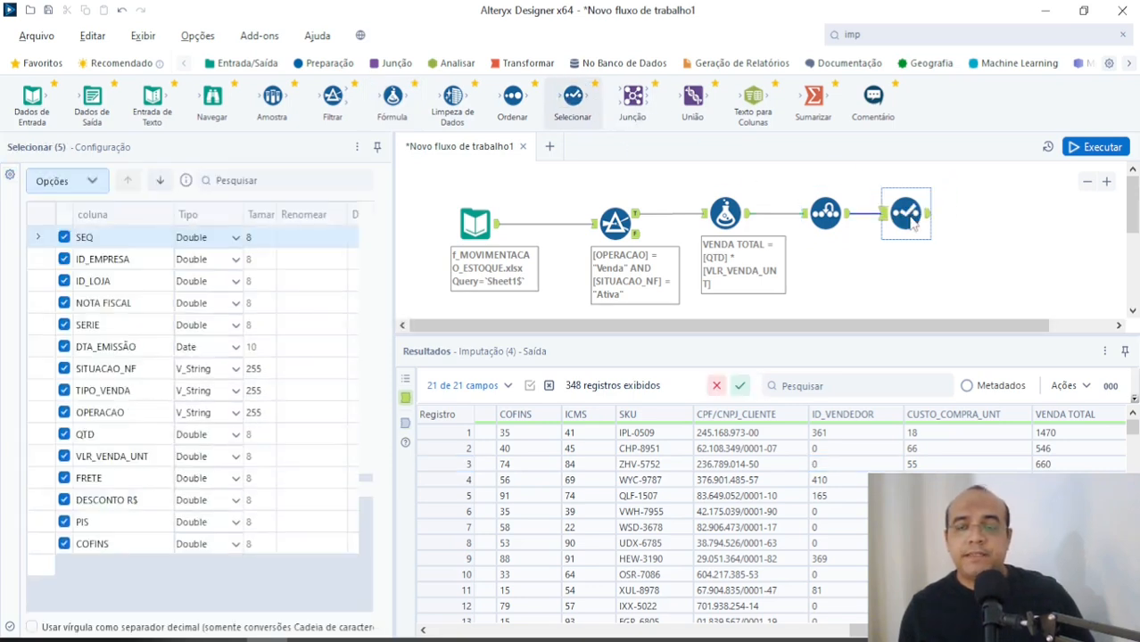
# Step: Review the report requirements in the Notepad notes and the first columns of the Selecionar tool's input data
pyautogui.hotkey('alt', 'Tab')
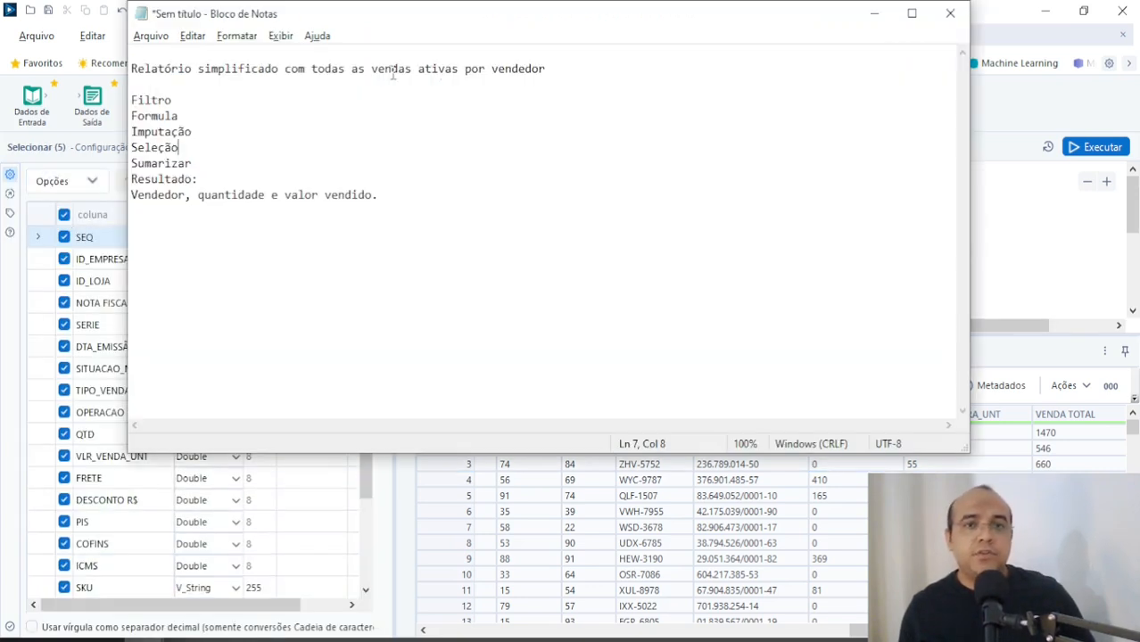
pyautogui.hotkey('alt', 'Tab')
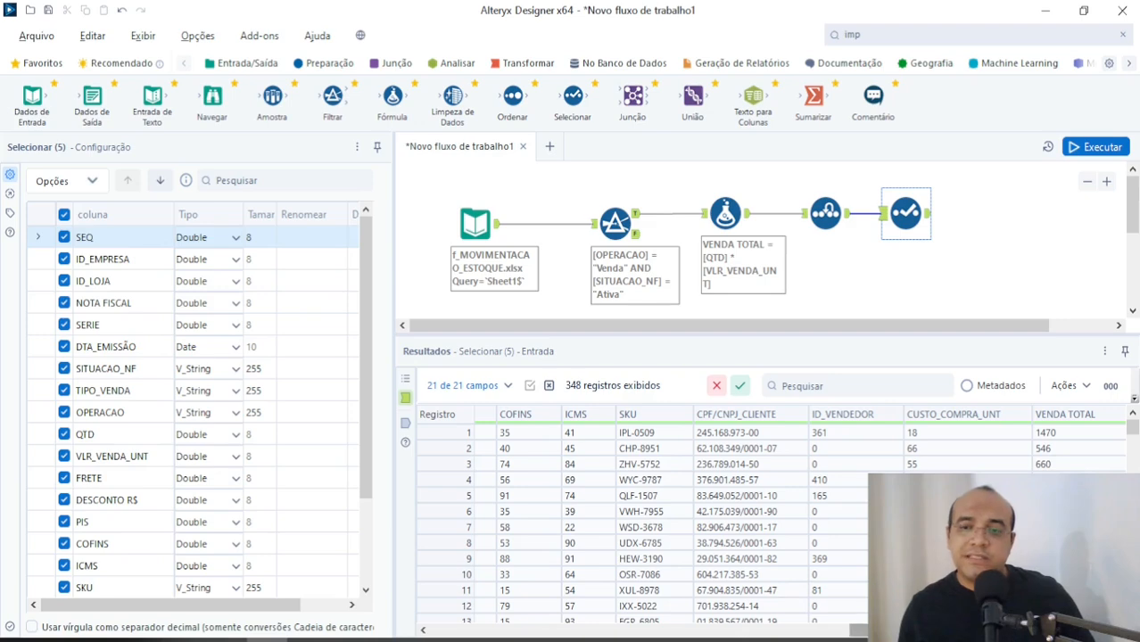
pyautogui.hscroll(-3, 838, 615)
pyautogui.moveTo(833, 630); pyautogui.dragTo(434, 631)
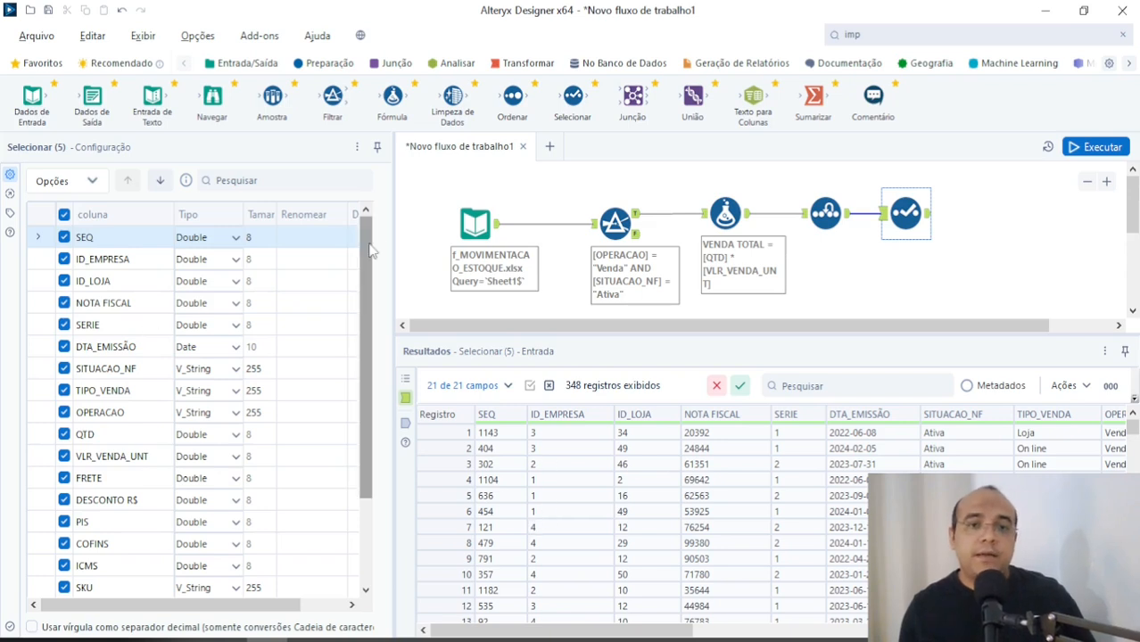
# Step: Deselect all columns in the Selecionar tool, keep only SKU, ID_VENDEDOR and VENDA TOTAL, and check them against the Notepad notes
pyautogui.click(65, 214)
pyautogui.scroll(-1, 89, 454)
pyautogui.scroll(1, 89, 455)
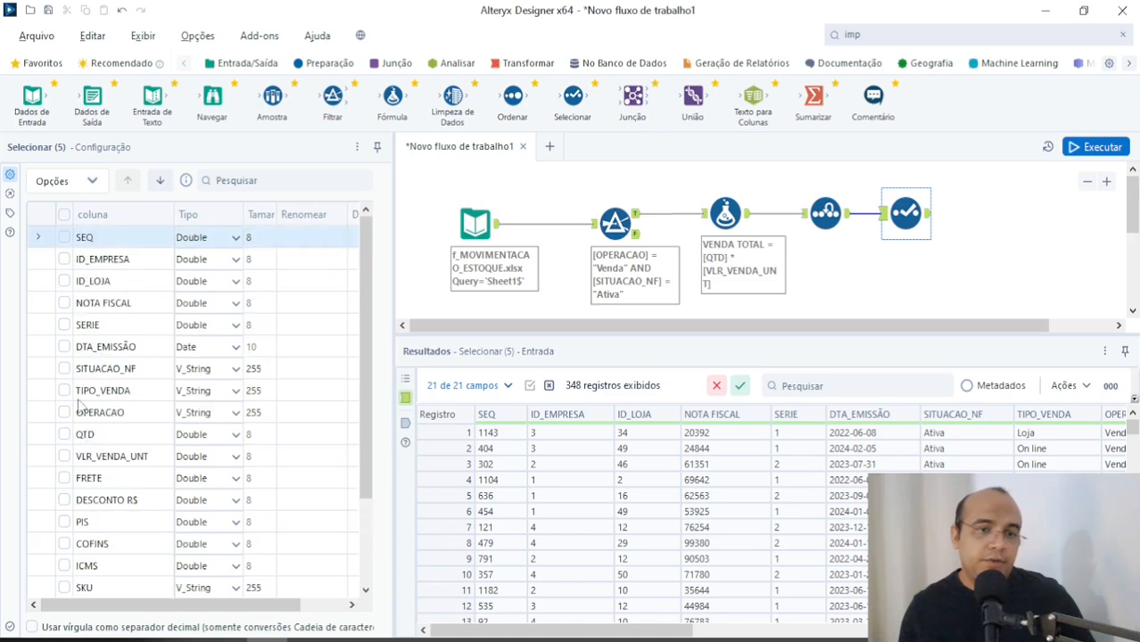
pyautogui.scroll(-2, 89, 455)
pyautogui.click(65, 456)
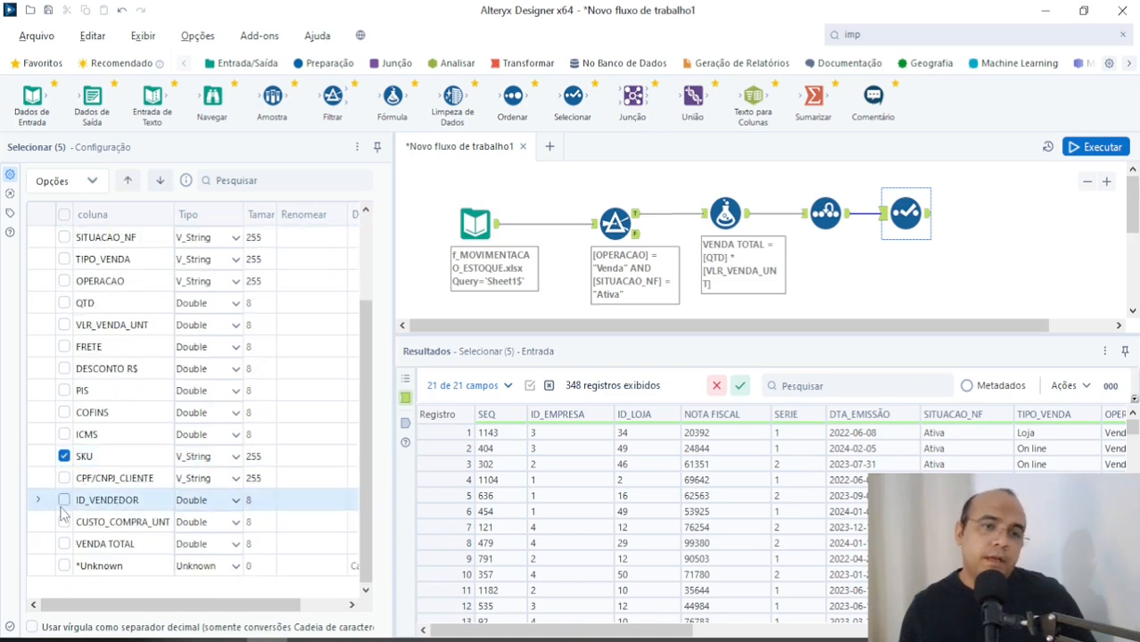
pyautogui.click(64, 500)
pyautogui.click(64, 544)
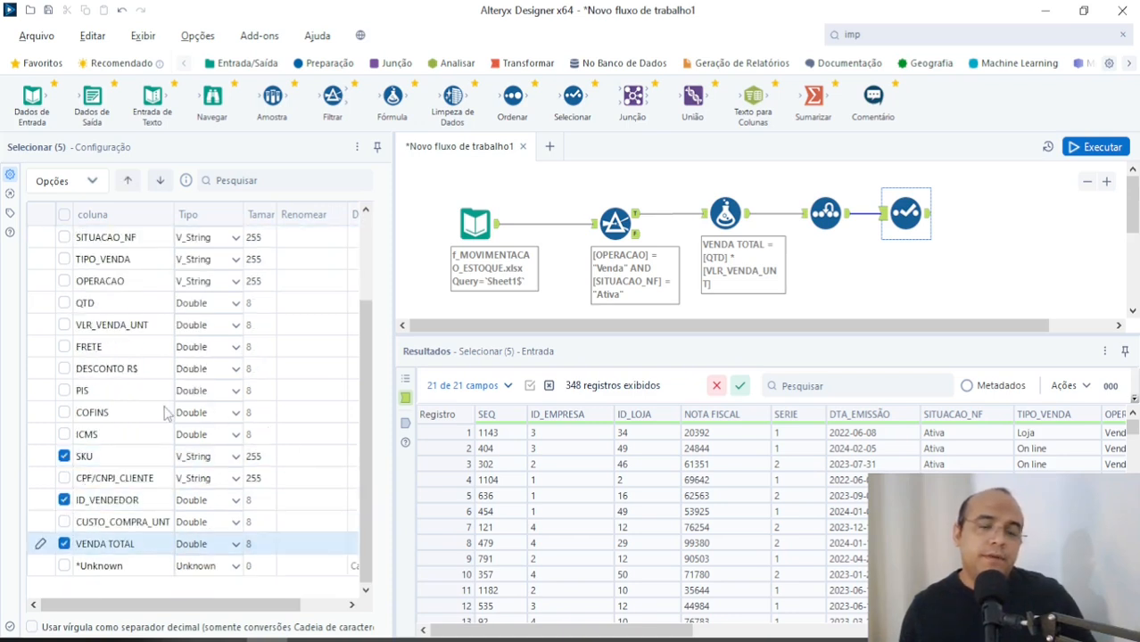
pyautogui.hotkey('alt', 'Tab')
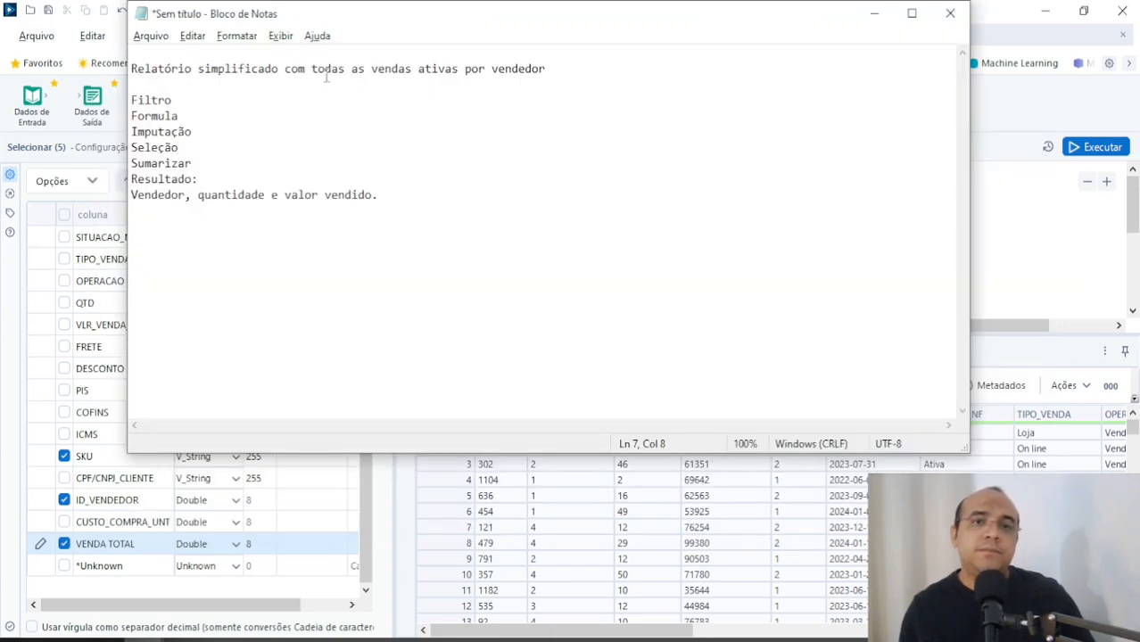
pyautogui.hotkey('alt', 'Tab')
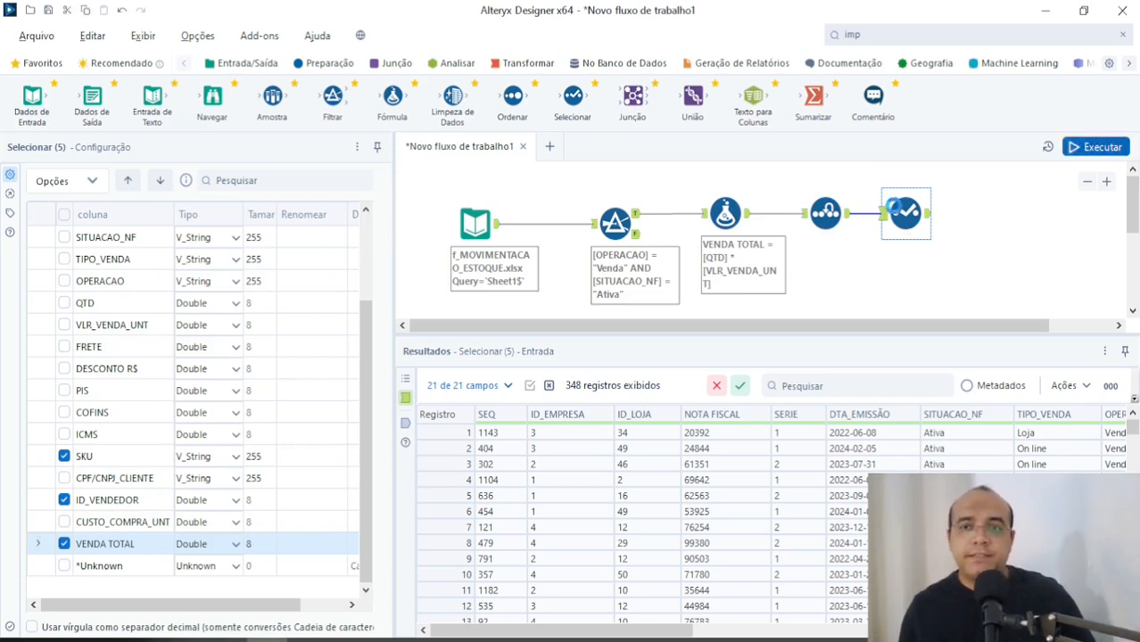
# Step: Run the workflow, dismiss the completion message and review the Selecionar tool's output records
pyautogui.click(1097, 148)
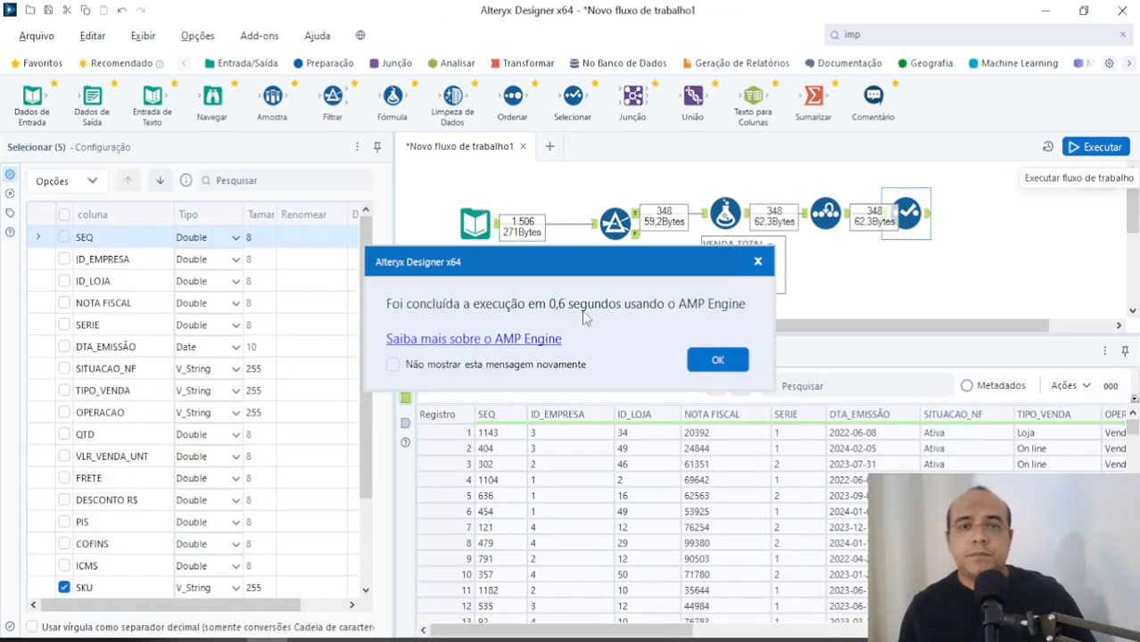
pyautogui.click(718, 359)
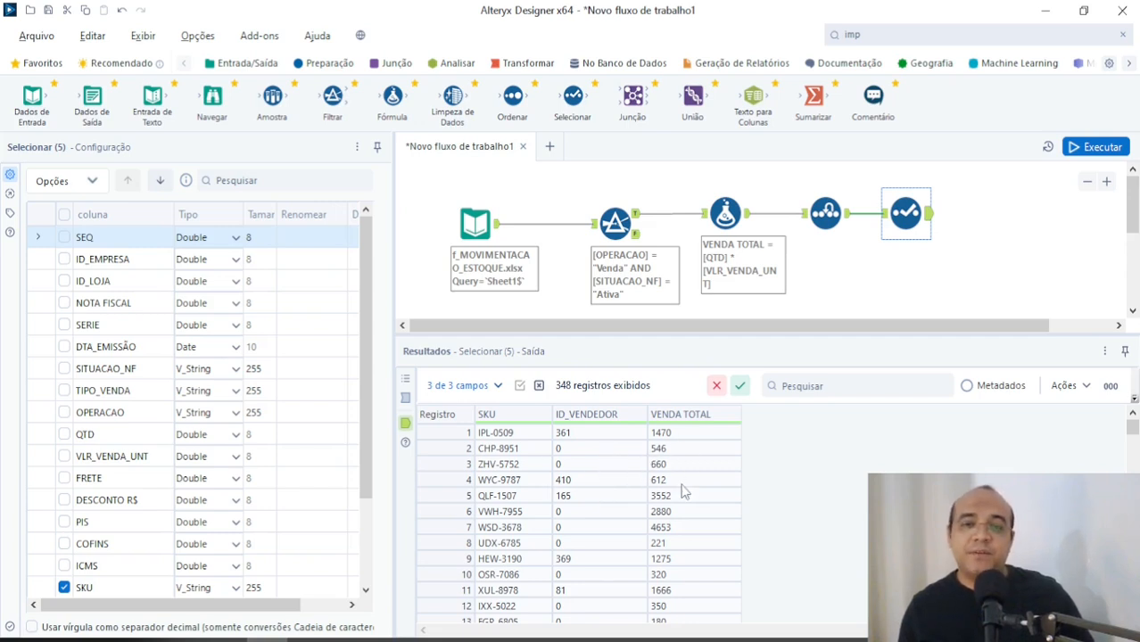
pyautogui.scroll(-5, 529, 493)
pyautogui.scroll(5, 530, 493)
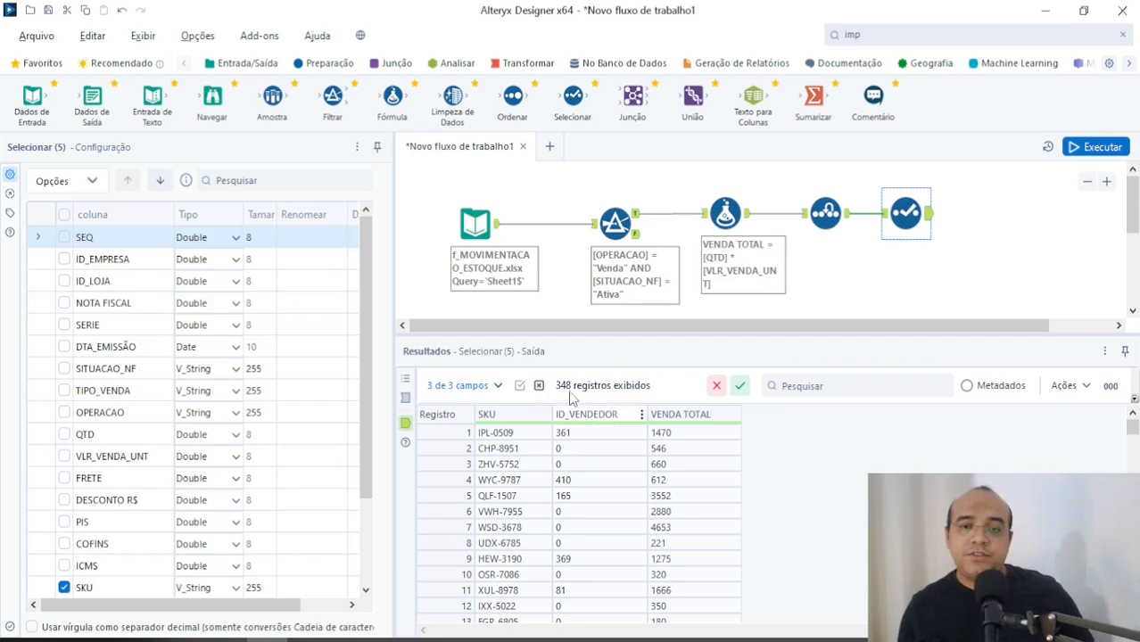
# Step: Add a Sumarizar tool after the Selecionar tool, connected to its output, and space it slightly further away
pyautogui.moveTo(814, 105); pyautogui.dragTo(984, 215)
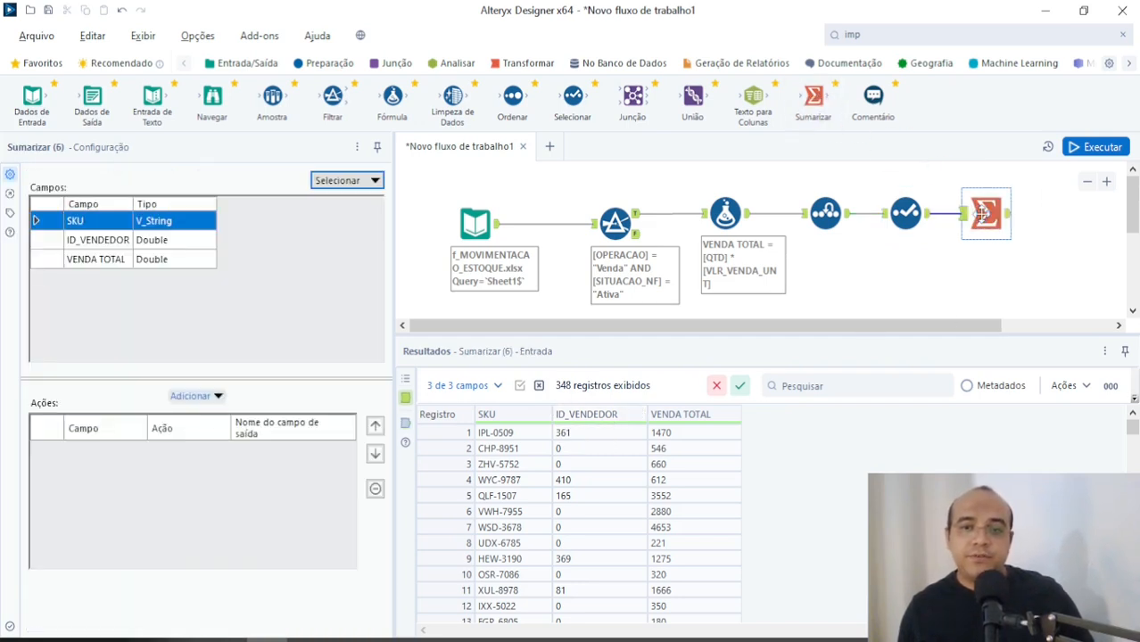
pyautogui.click(910, 211)
pyautogui.moveTo(987, 215); pyautogui.dragTo(1007, 215)
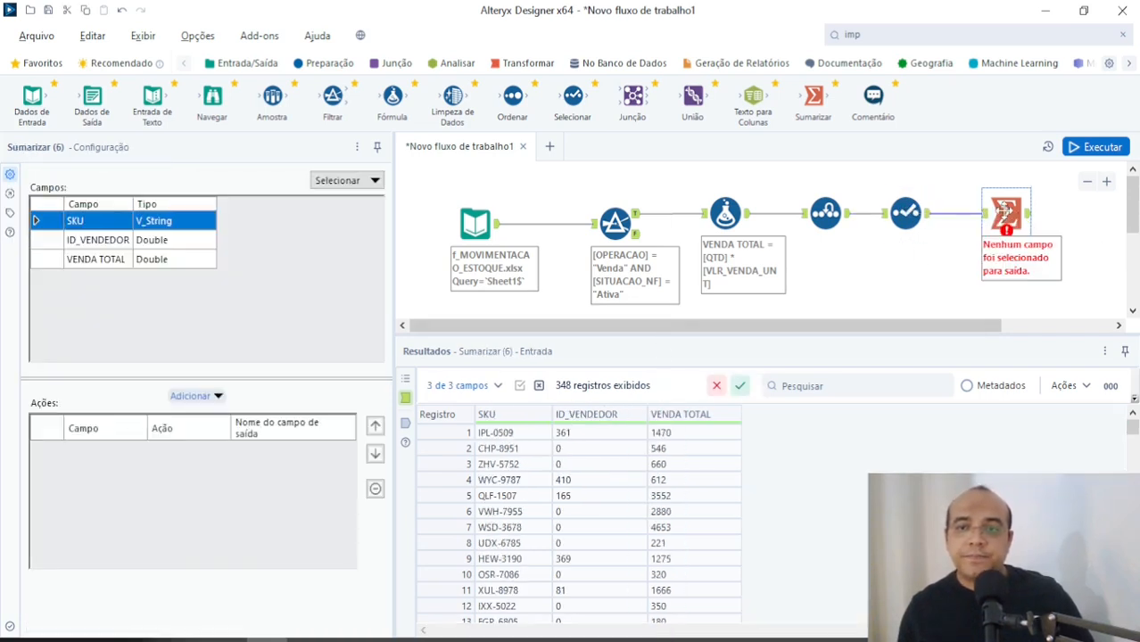
# Step: Move the ID_VENDEDOR column above SKU in the Selecionar tool's column order
pyautogui.click(910, 211)
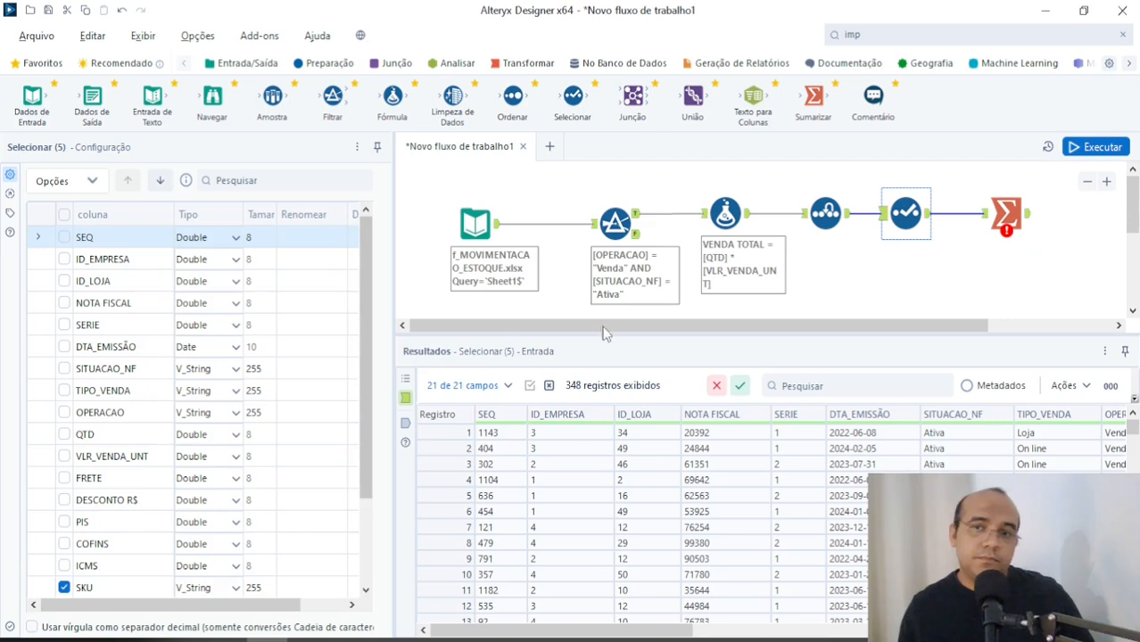
pyautogui.click(927, 218)
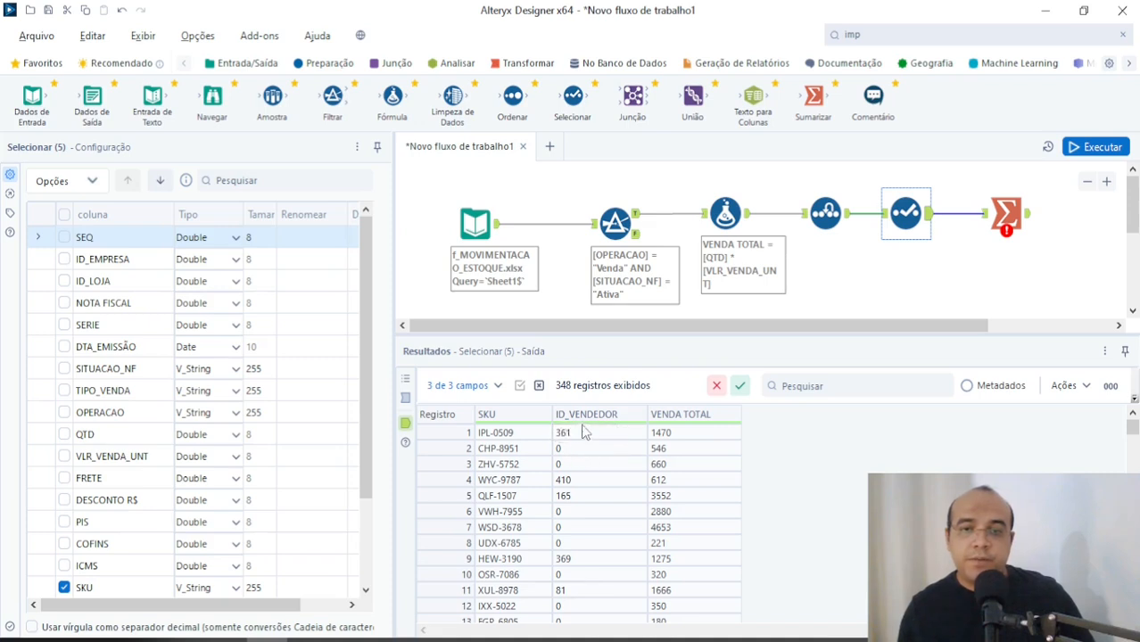
pyautogui.scroll(-2, 198, 510)
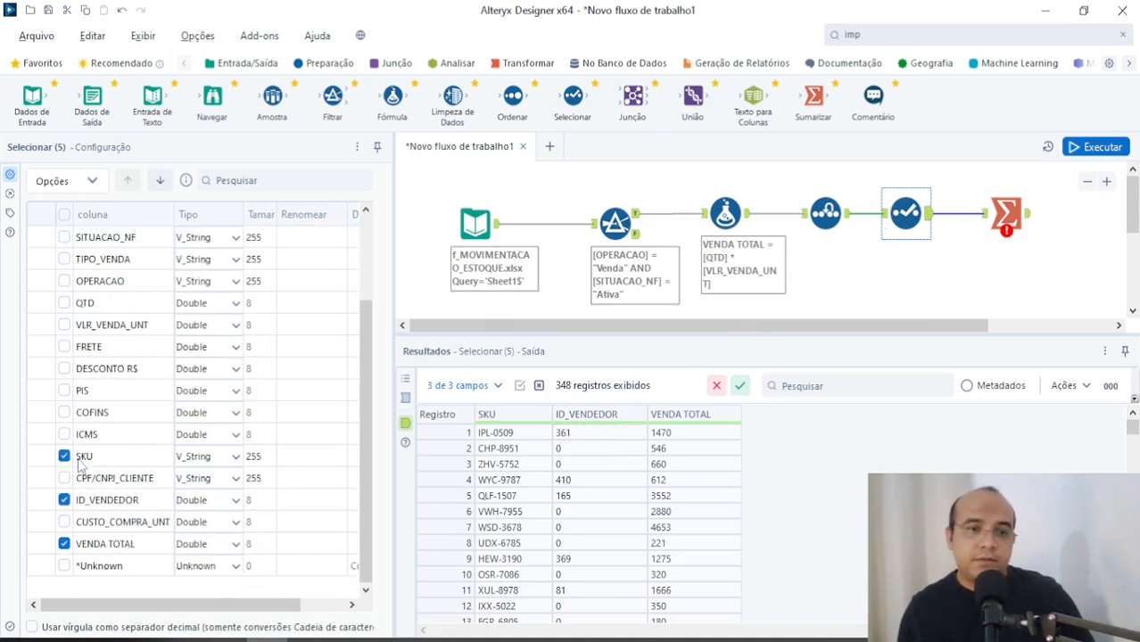
pyautogui.click(94, 499)
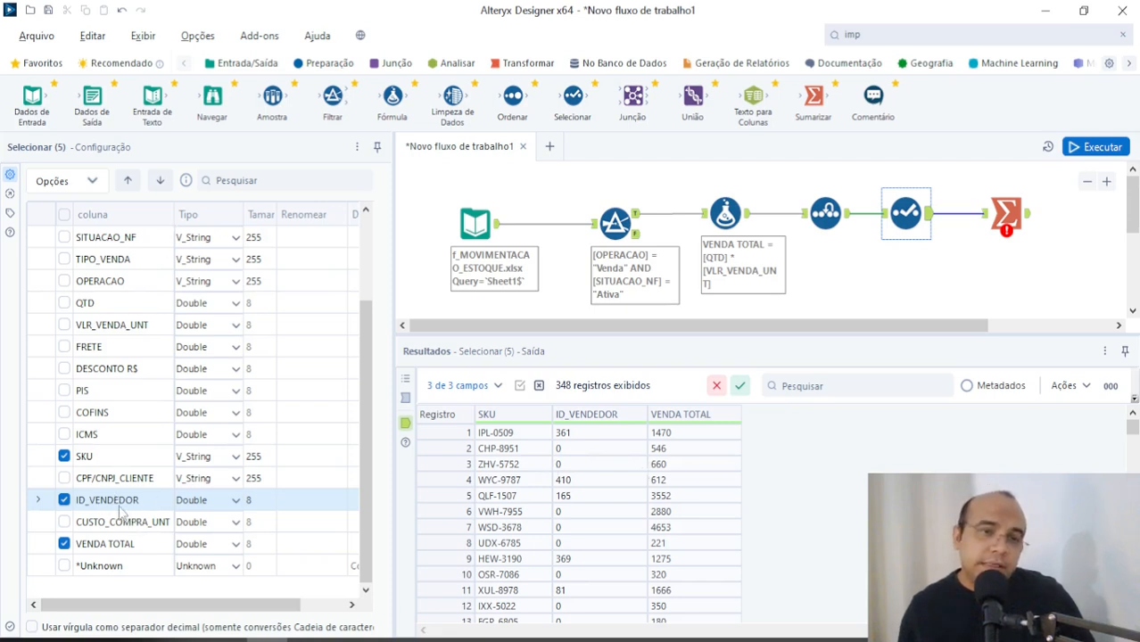
pyautogui.click(128, 183)
pyautogui.click(128, 182)
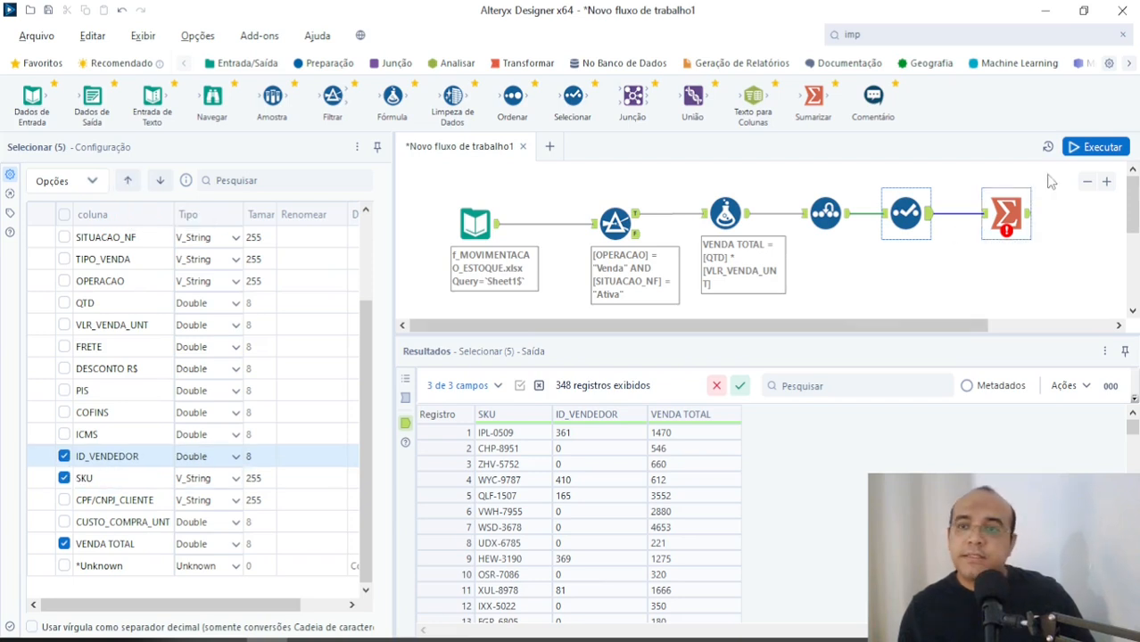
# Step: Run the workflow again and check the column order in the Selecionar tool's output data
pyautogui.click(1095, 147)
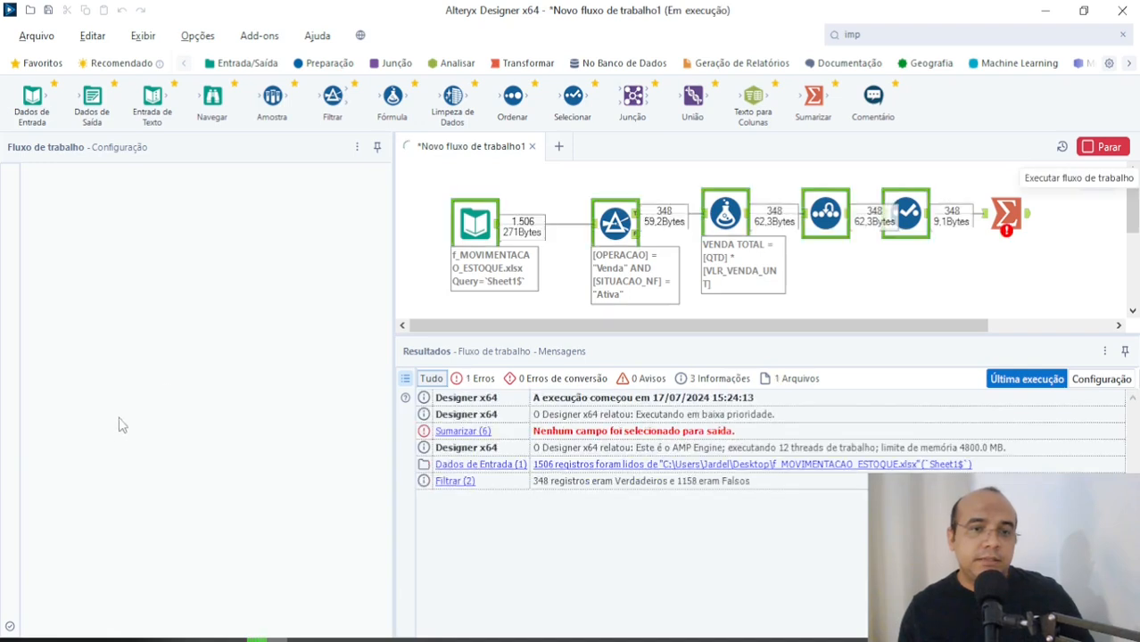
pyautogui.click(760, 360)
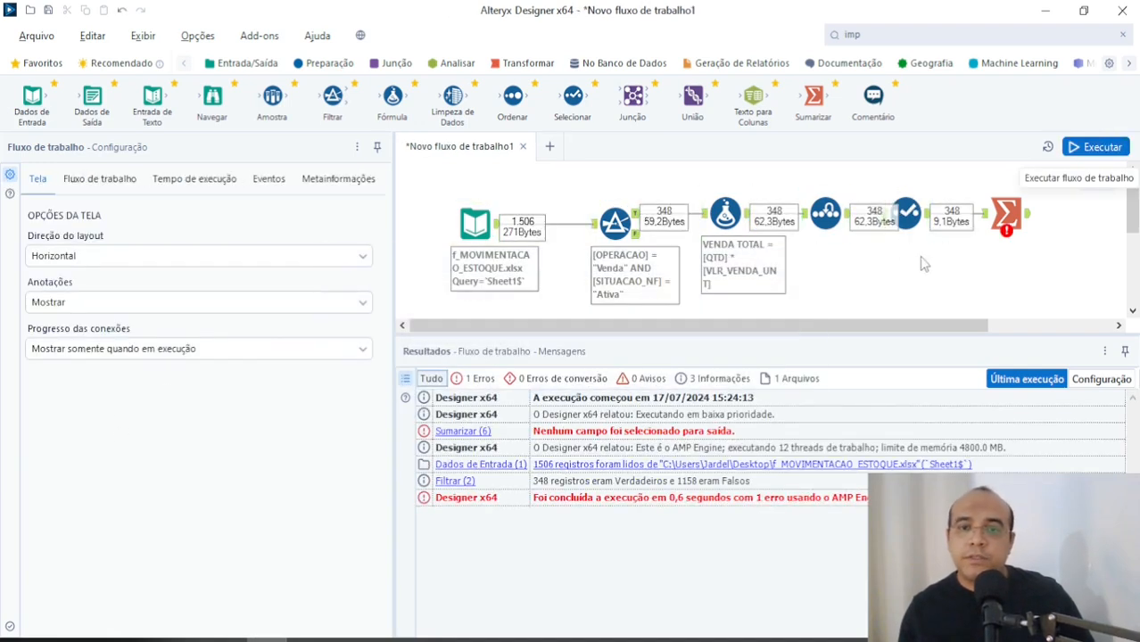
pyautogui.click(908, 214)
pyautogui.click(930, 218)
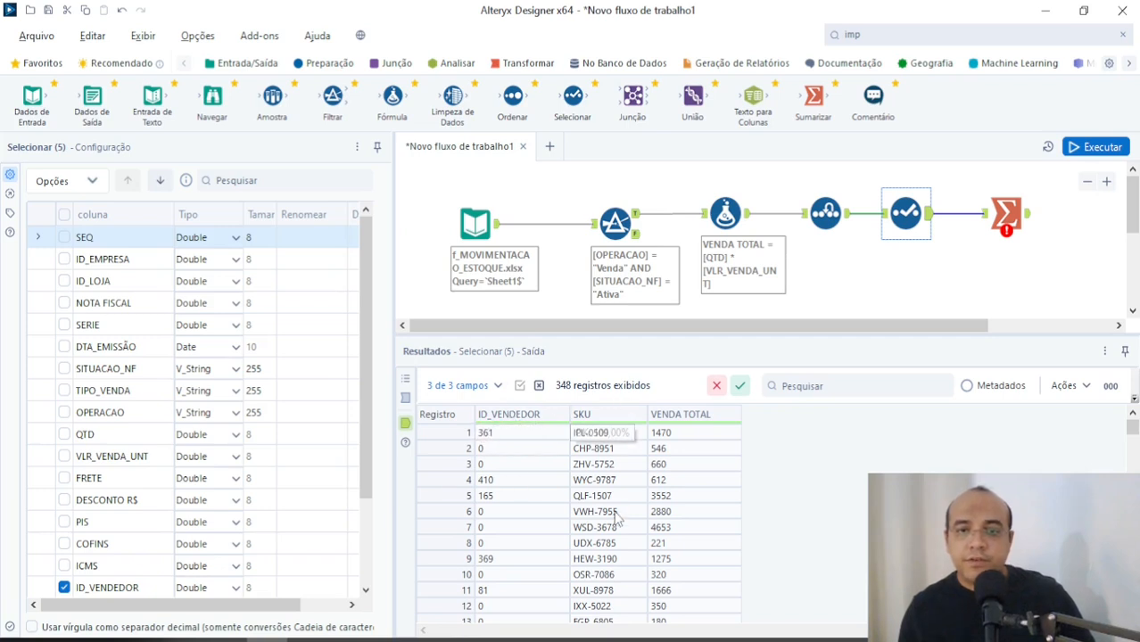
# Step: Delete the Sumarizar tool and add a new one connected to the Selecionar tool's output
pyautogui.click(1010, 218)
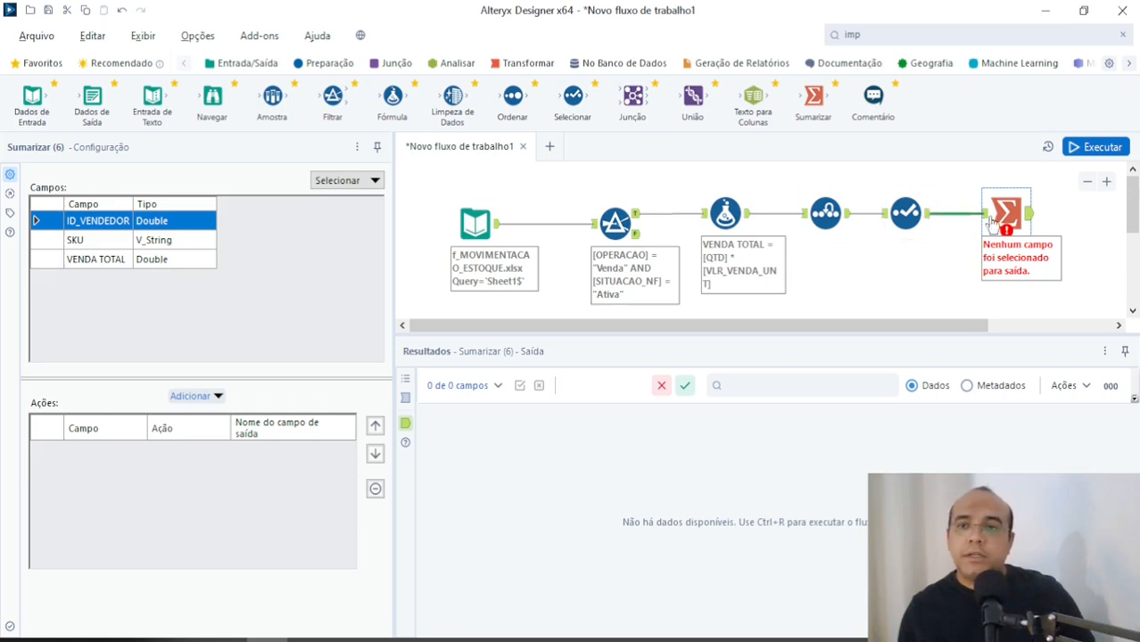
pyautogui.press('Delete')
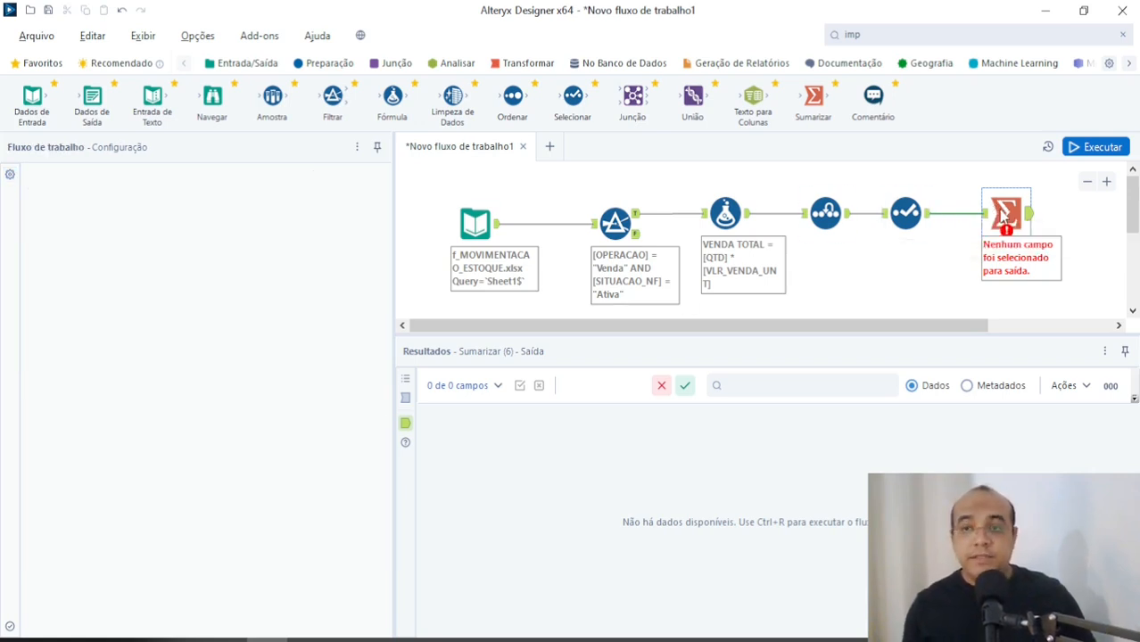
pyautogui.moveTo(814, 105); pyautogui.dragTo(973, 214)
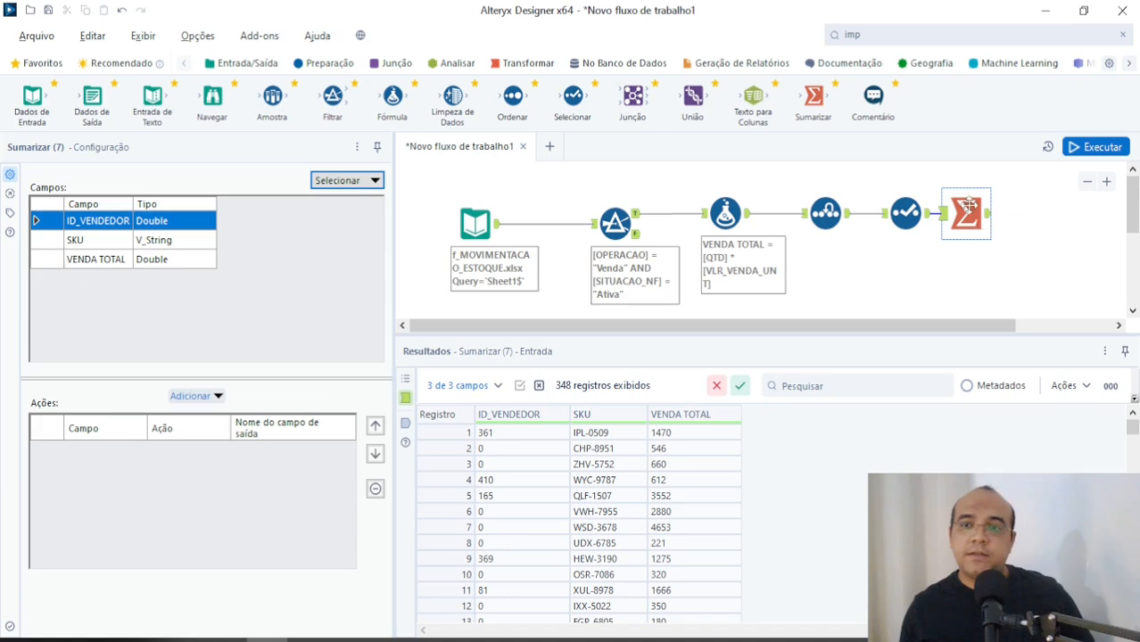
# Step: Add Agrupar por actions for ID_VENDEDOR and SKU in the Sumarizar tool
pyautogui.click(196, 395)
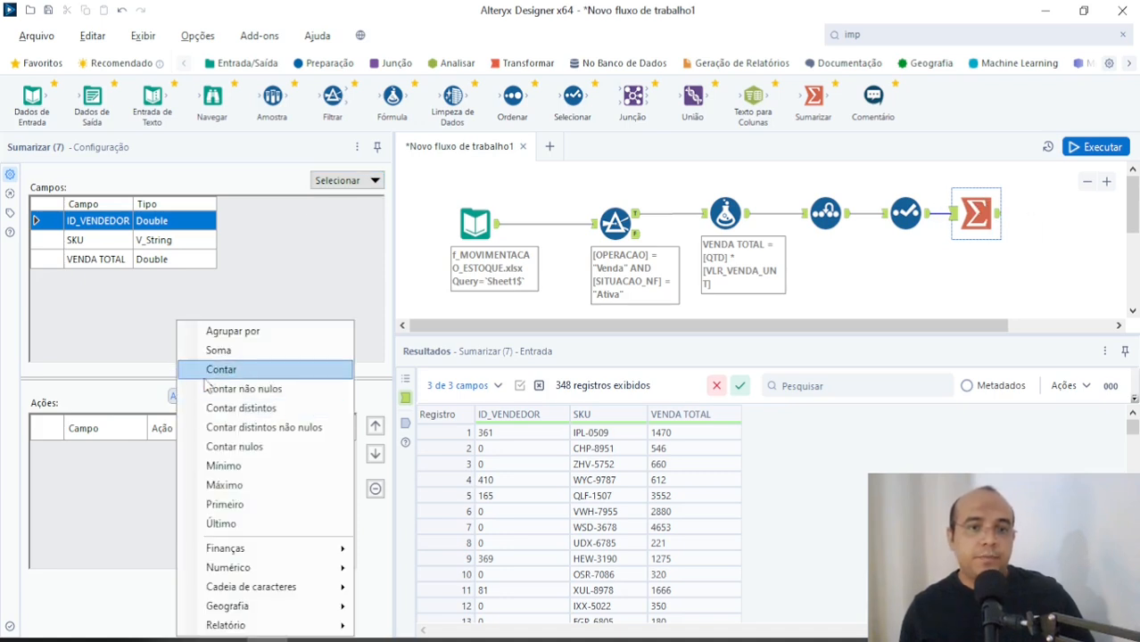
pyautogui.click(234, 331)
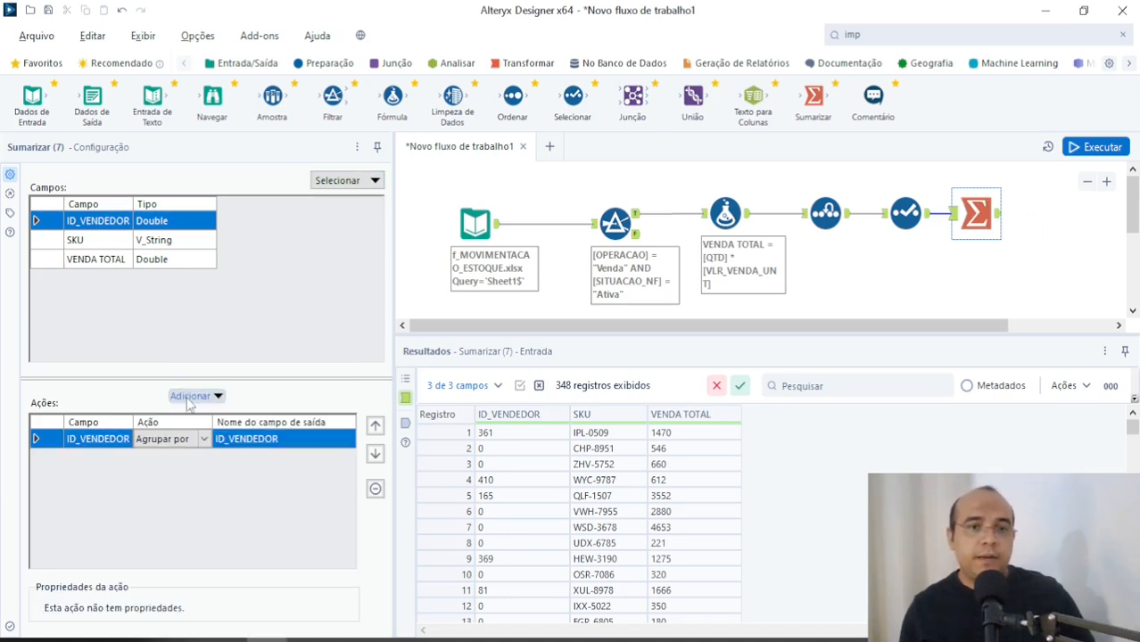
pyautogui.click(160, 240)
pyautogui.click(196, 395)
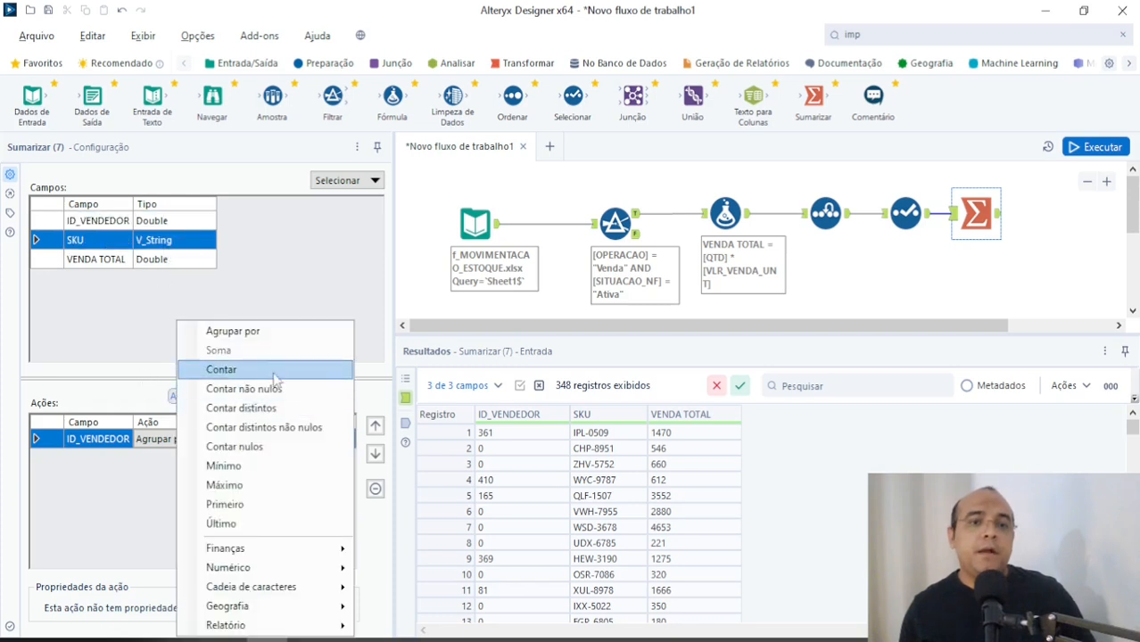
pyautogui.click(233, 330)
# Step: Check the report requirements in the Notepad notes and add a Soma action for VENDA TOTAL in the Sumarizar tool
pyautogui.click(114, 260)
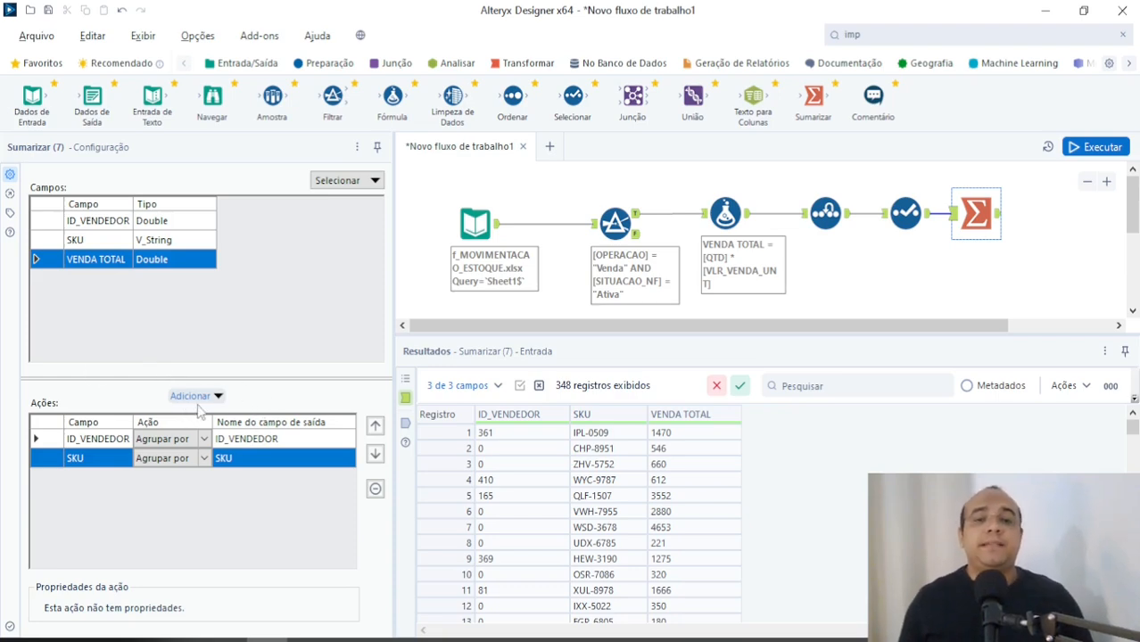
pyautogui.hotkey('alt', 'Tab')
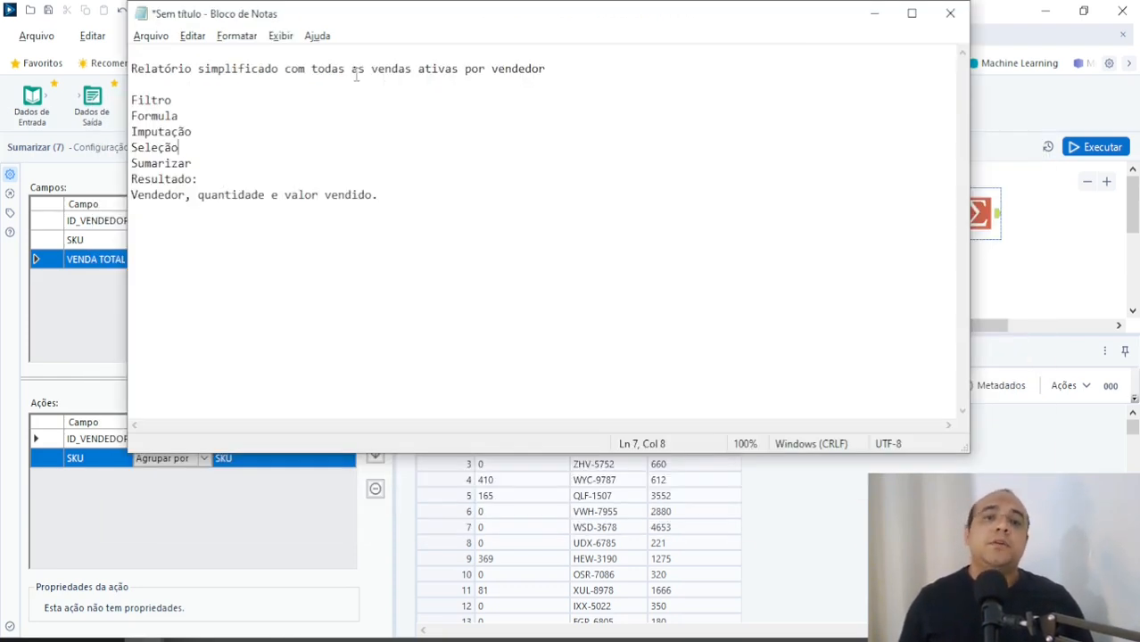
pyautogui.hotkey('alt', 'Tab')
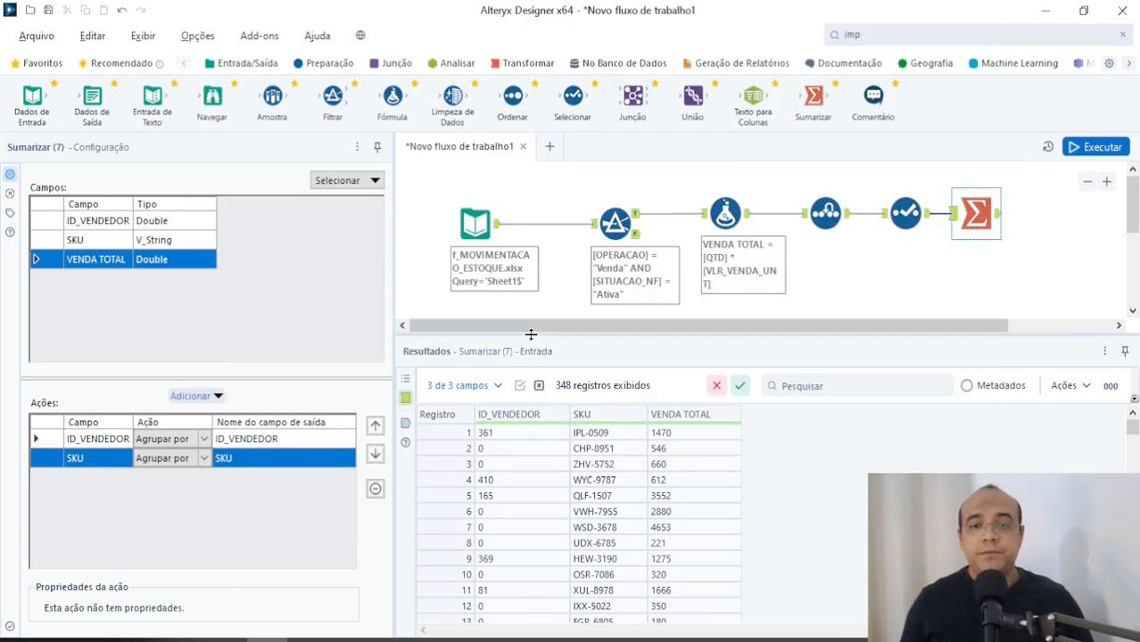
pyautogui.click(204, 396)
pyautogui.click(234, 351)
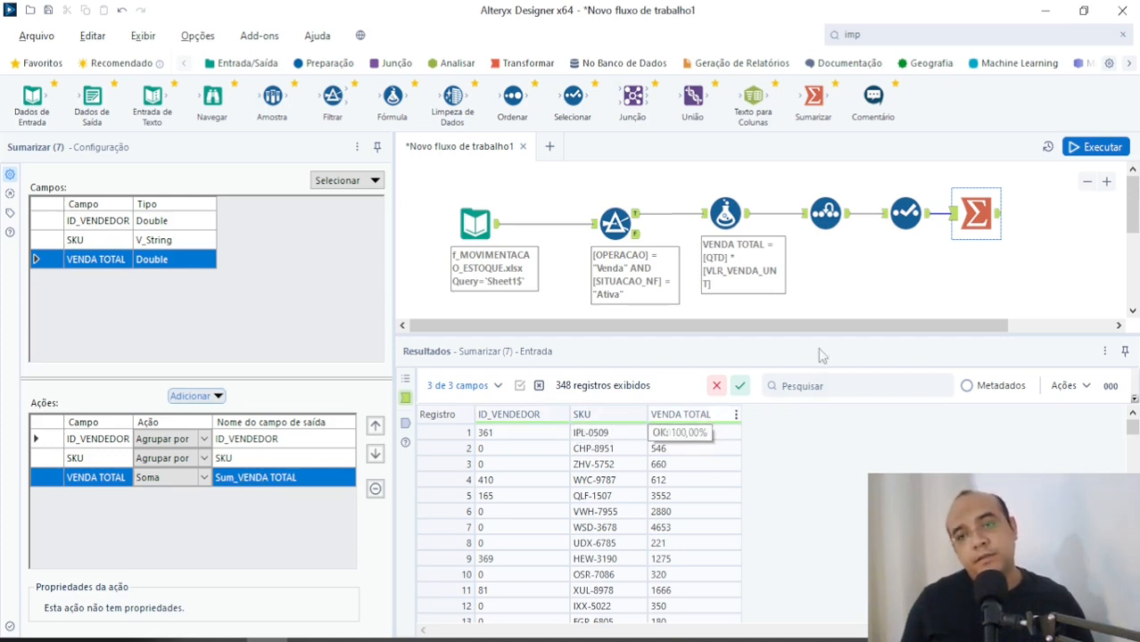
# Step: Run the workflow, dismiss the completion message and inspect the summed values in the Sumarizar tool's output
pyautogui.click(1095, 150)
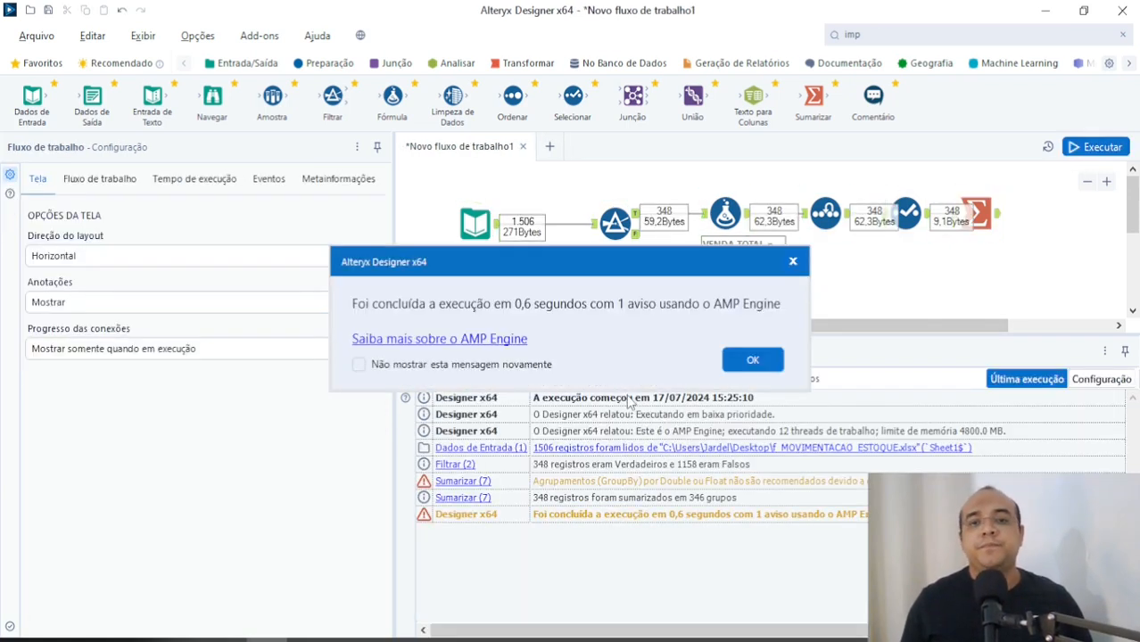
pyautogui.click(752, 359)
pyautogui.click(976, 214)
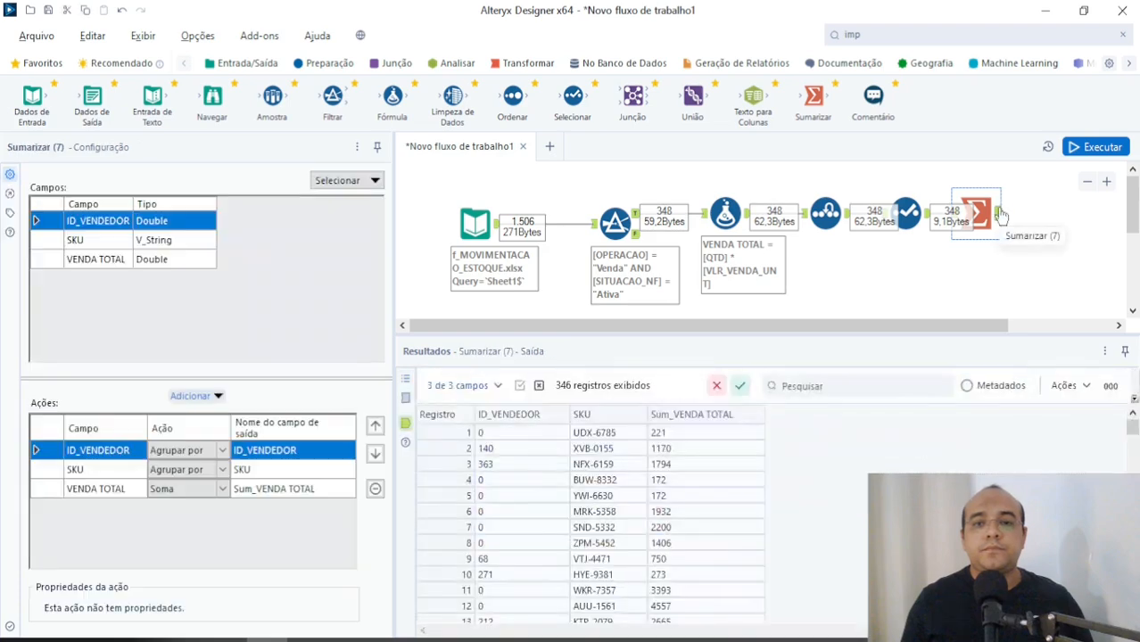
pyautogui.click(672, 450)
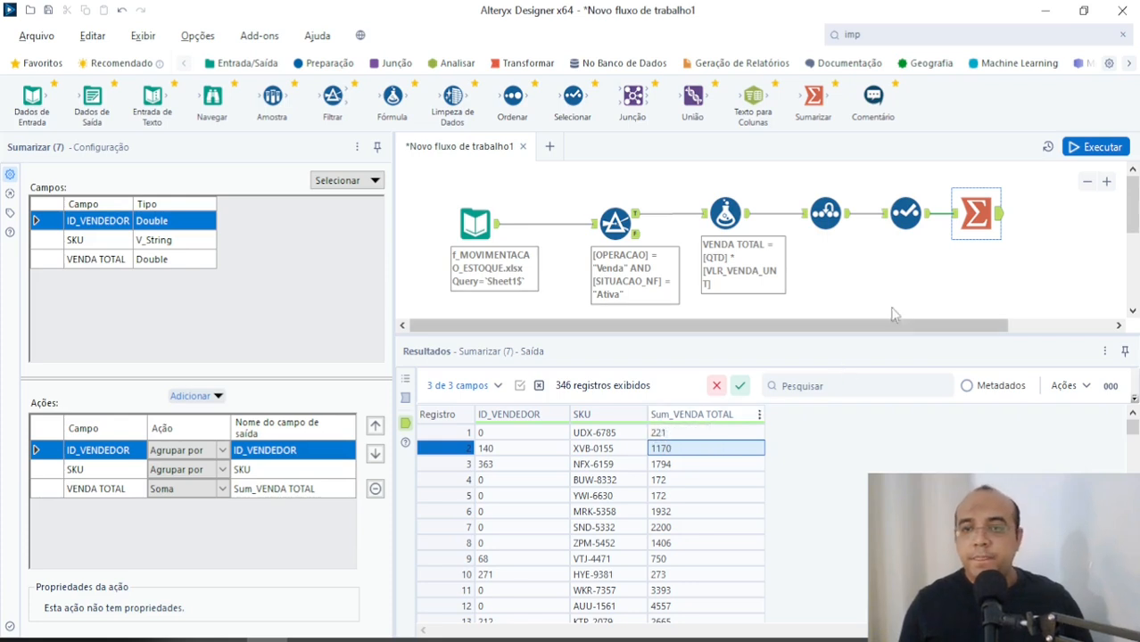
# Step: Rename the output field of the Soma action to VENDA TOTAL in the Sumarizar tool
pyautogui.click(277, 488)
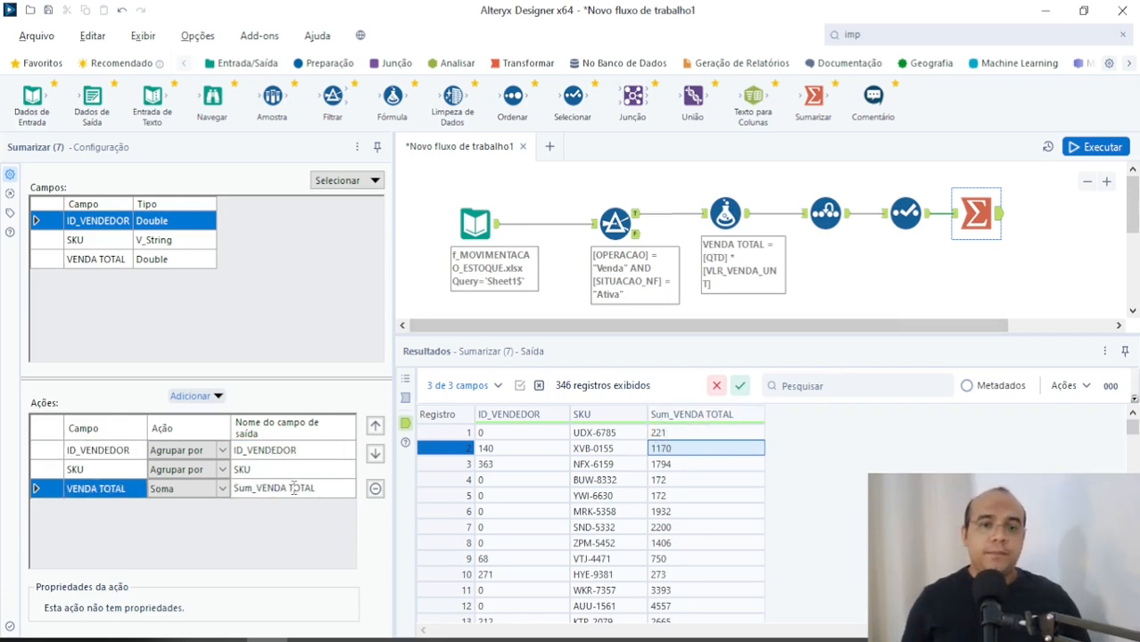
pyautogui.click(293, 489)
pyautogui.write('ven')
pyautogui.press('capslock')
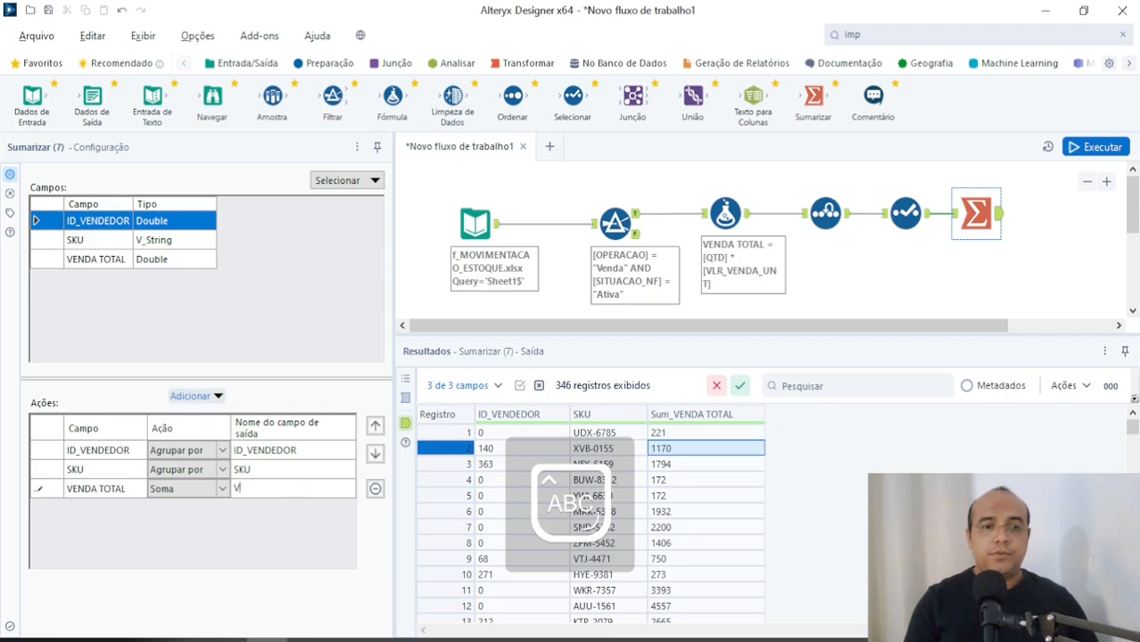
pyautogui.write('DA TOTAL')
pyautogui.click(1026, 277)
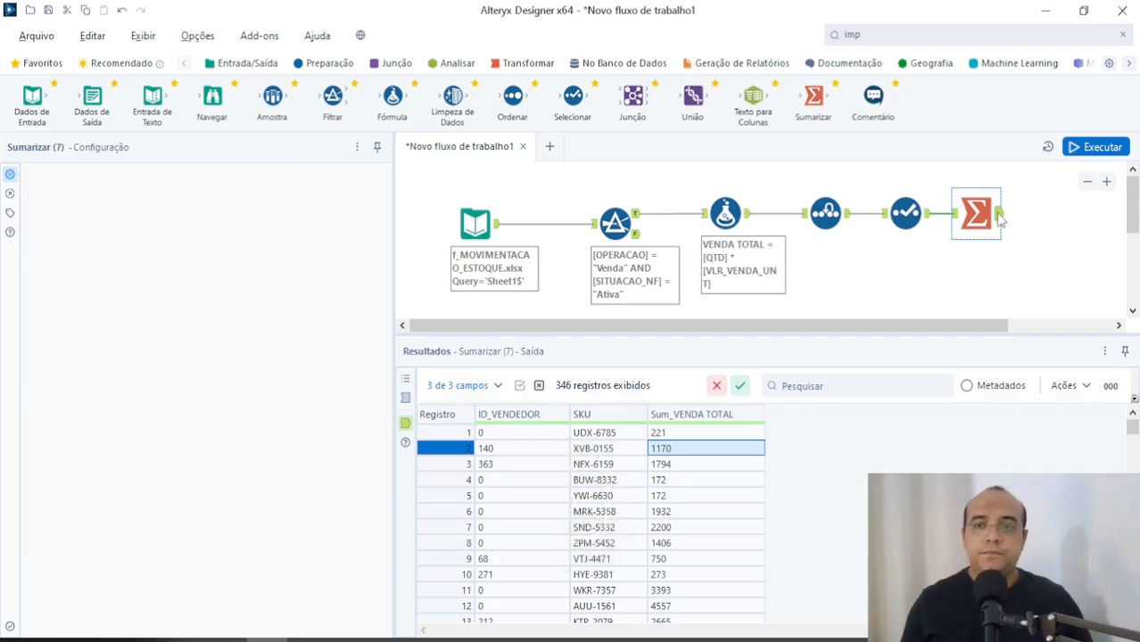
pyautogui.click(976, 212)
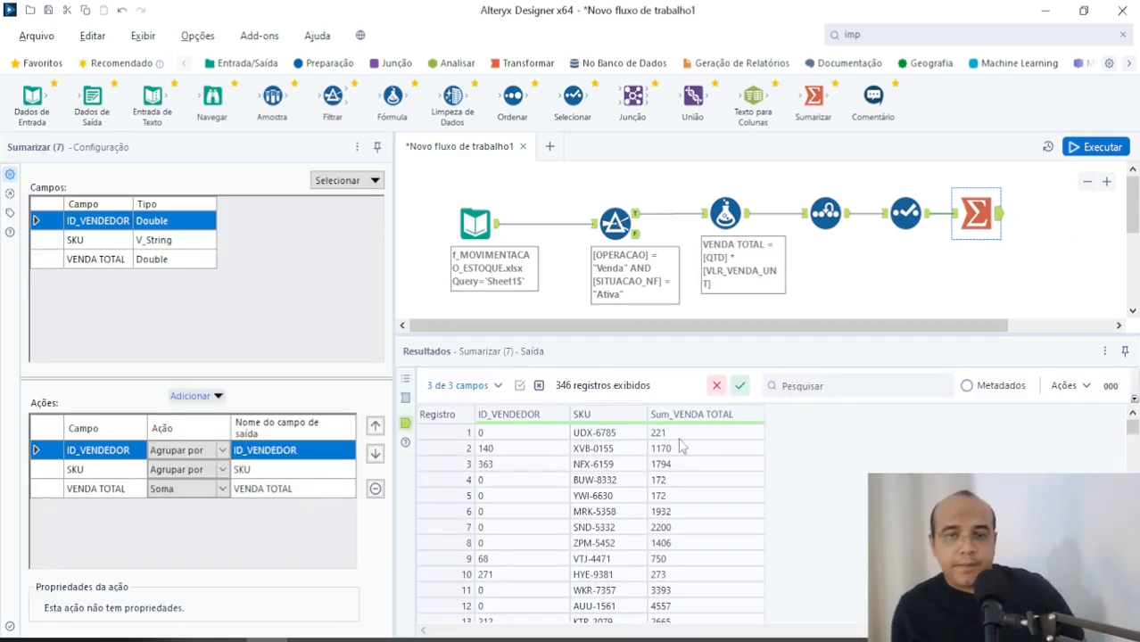
# Step: Compare the Sumarizar tool's output with its input and remove the SKU Agrupar por action from its actions
pyautogui.click(952, 213)
pyautogui.click(1000, 213)
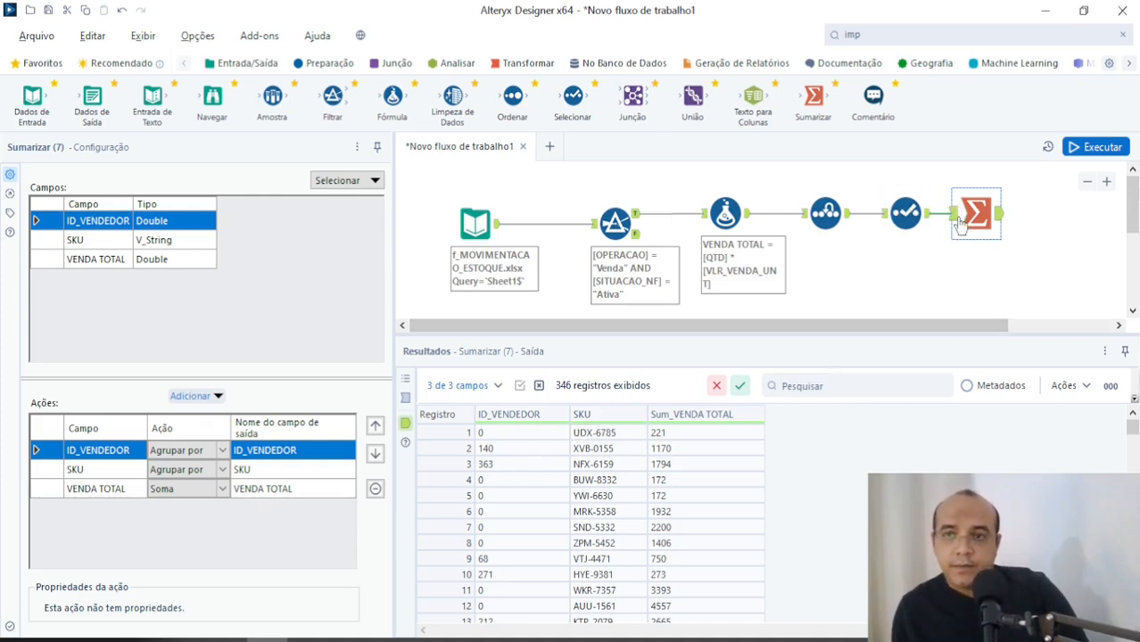
pyautogui.click(955, 218)
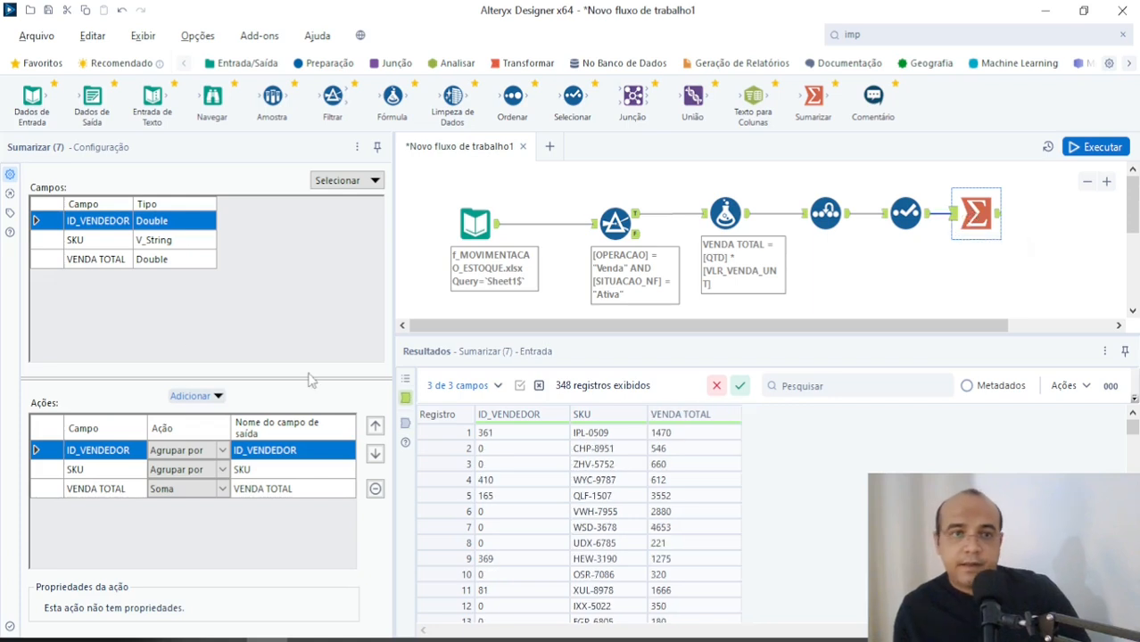
pyautogui.click(165, 246)
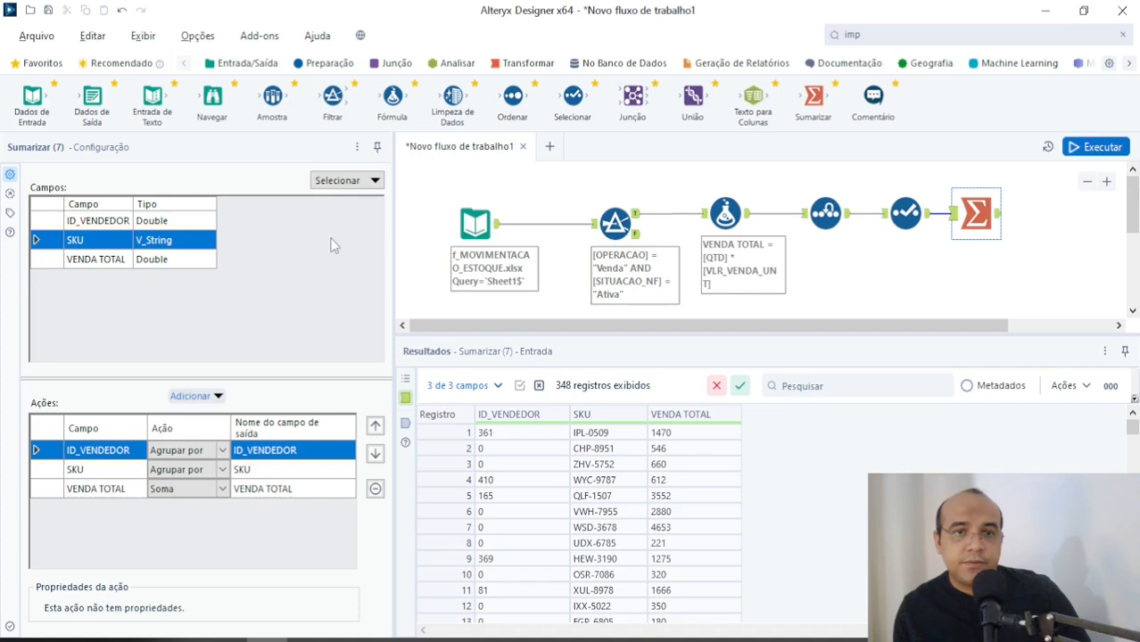
pyautogui.click(275, 470)
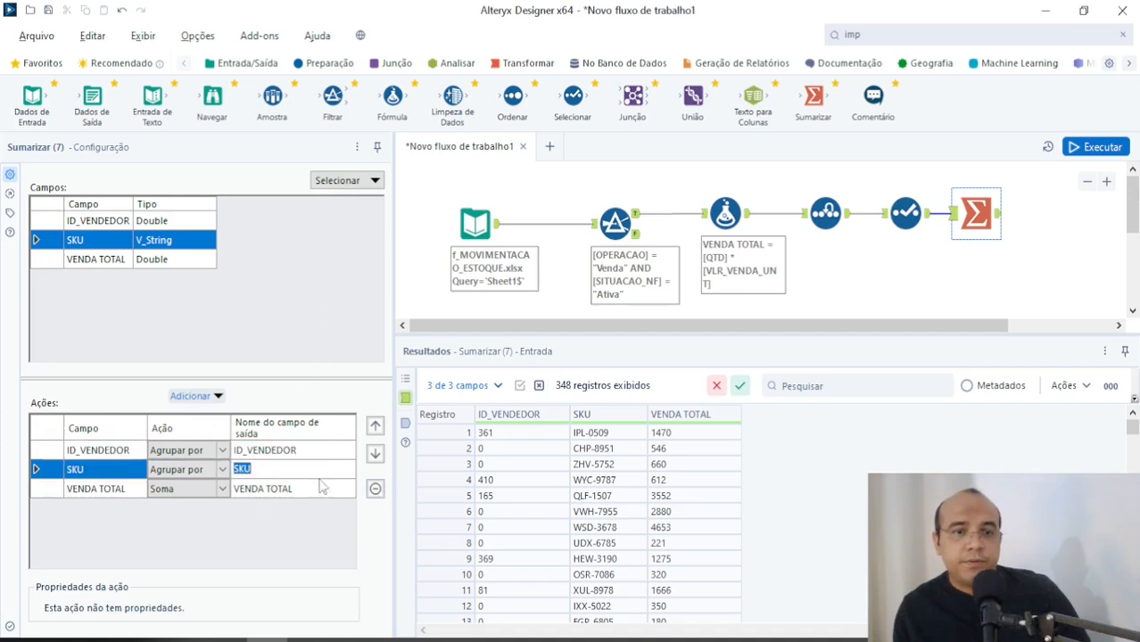
pyautogui.click(376, 489)
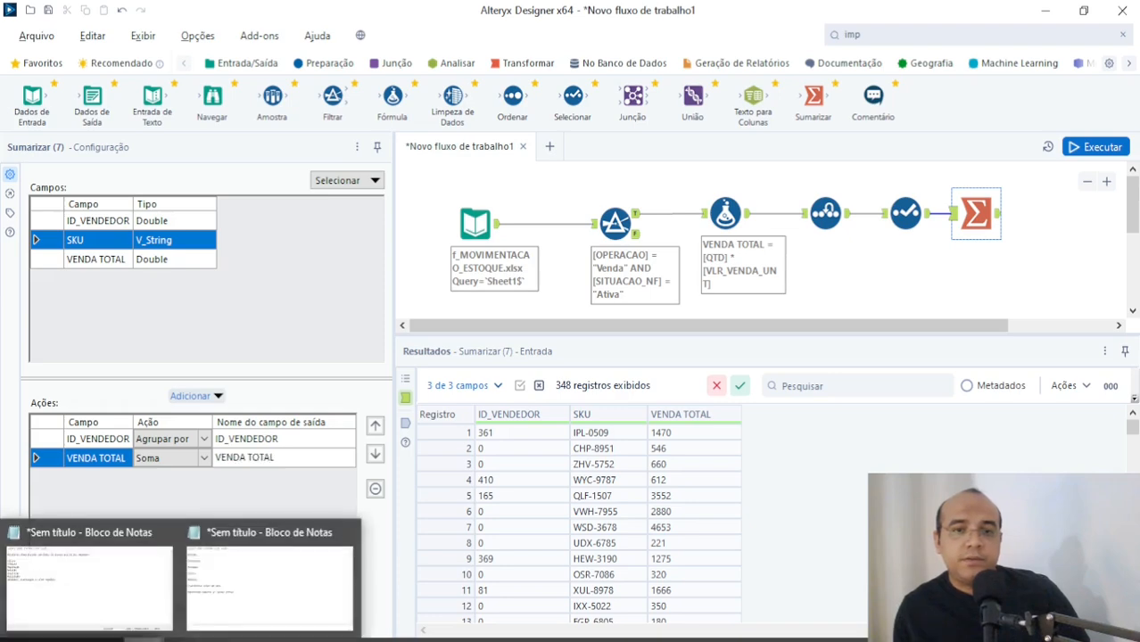
# Step: Recheck the report requirements in the Notepad notes, run the workflow and inspect the Sumarizar tool's output
pyautogui.hotkey('alt', 'Tab')
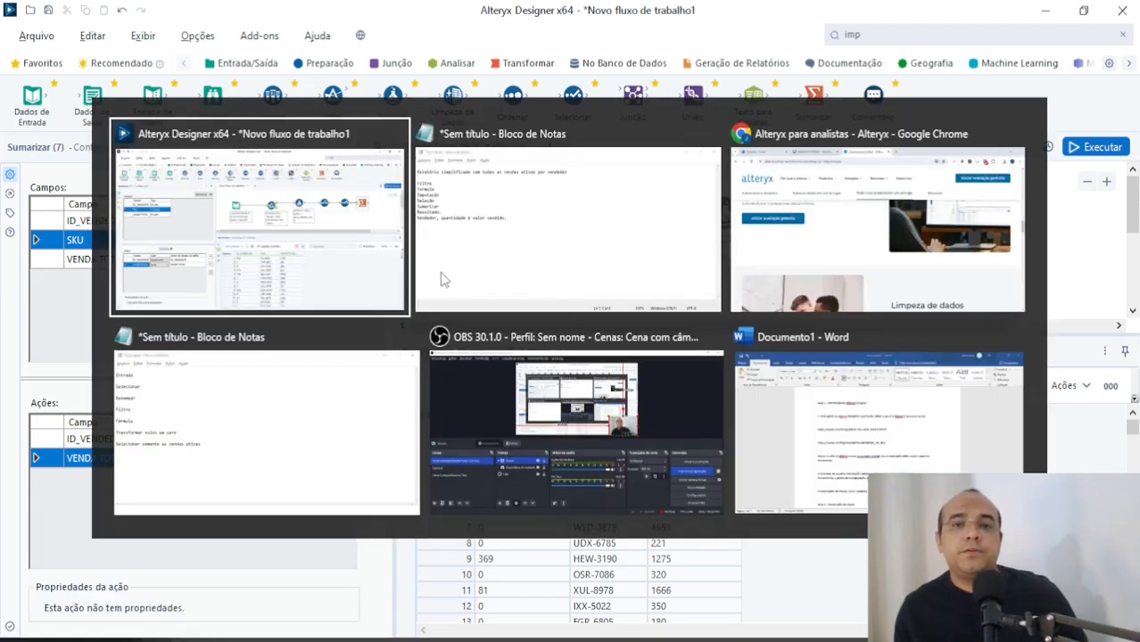
pyautogui.click(440, 272)
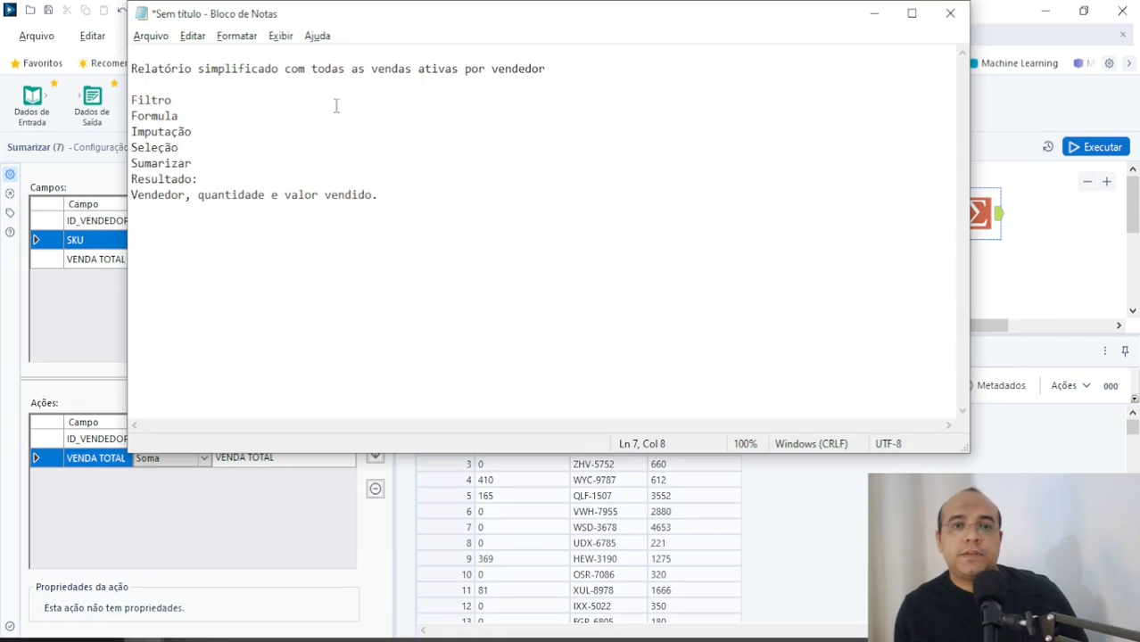
pyautogui.click(990, 234)
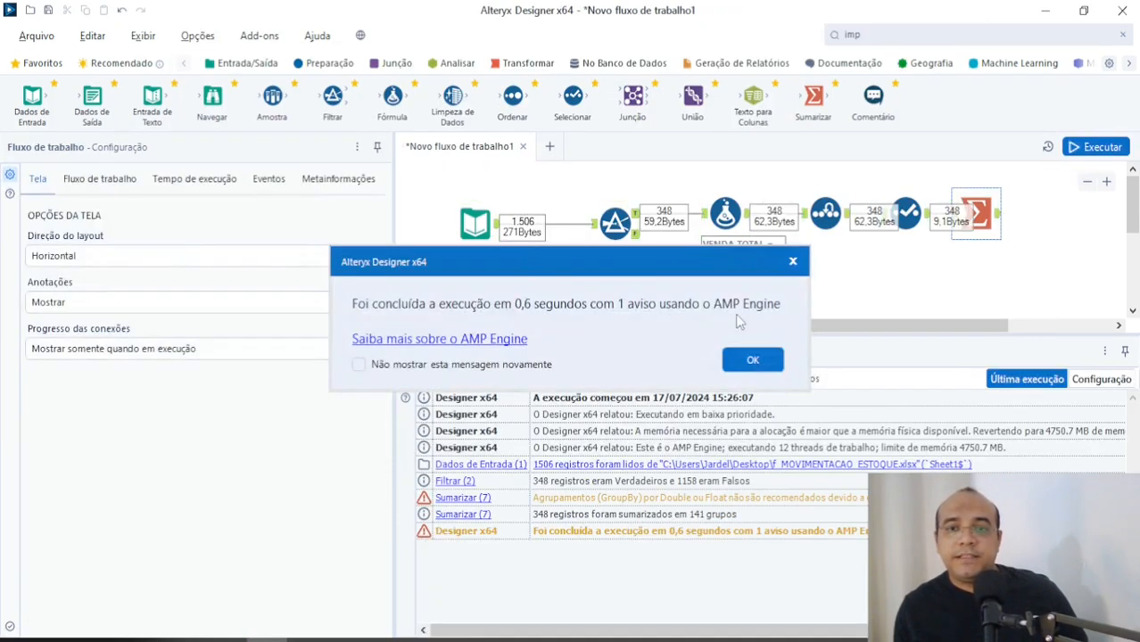
pyautogui.click(752, 359)
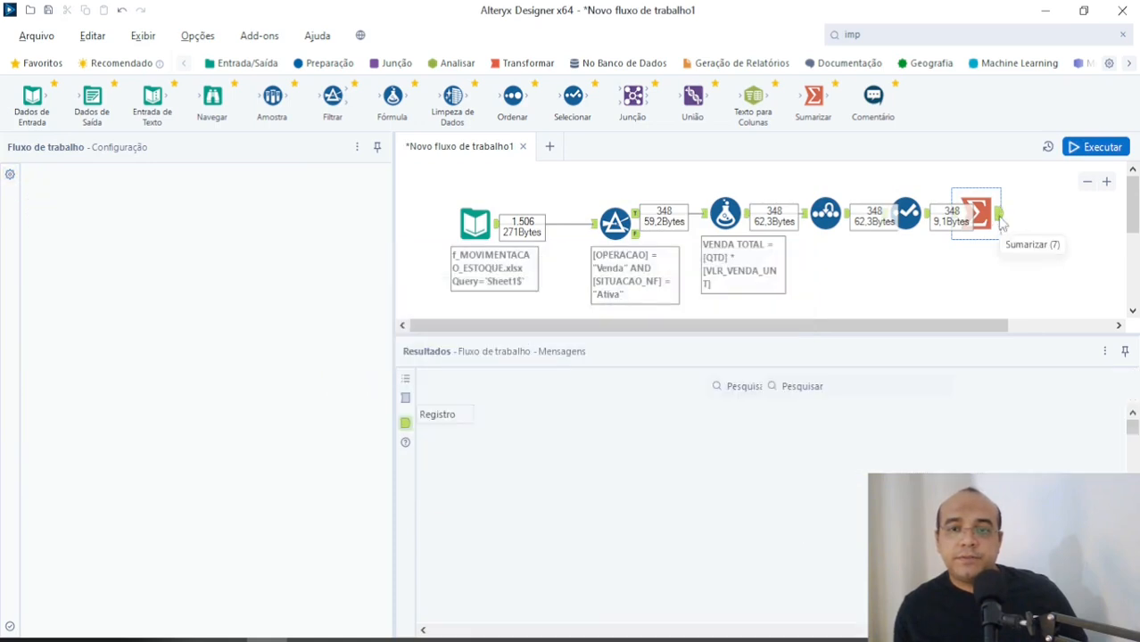
pyautogui.click(1000, 223)
pyautogui.scroll(-1, 616, 482)
pyautogui.scroll(1, 633, 513)
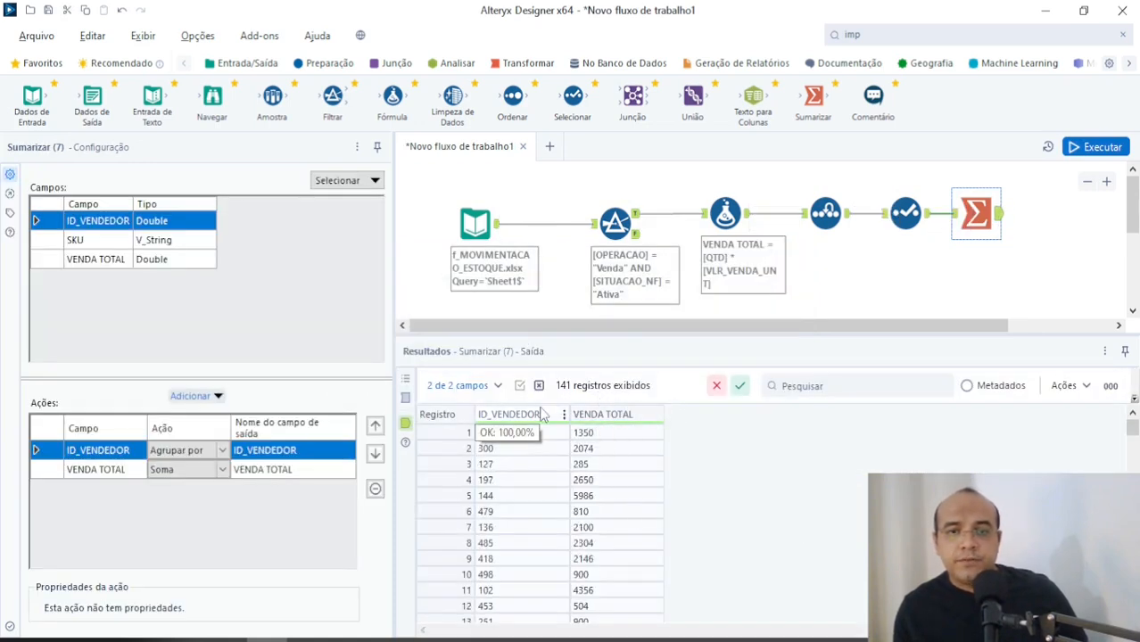
pyautogui.hotkey('alt', 'Tab')
pyautogui.hotkey('alt', 'Tab')
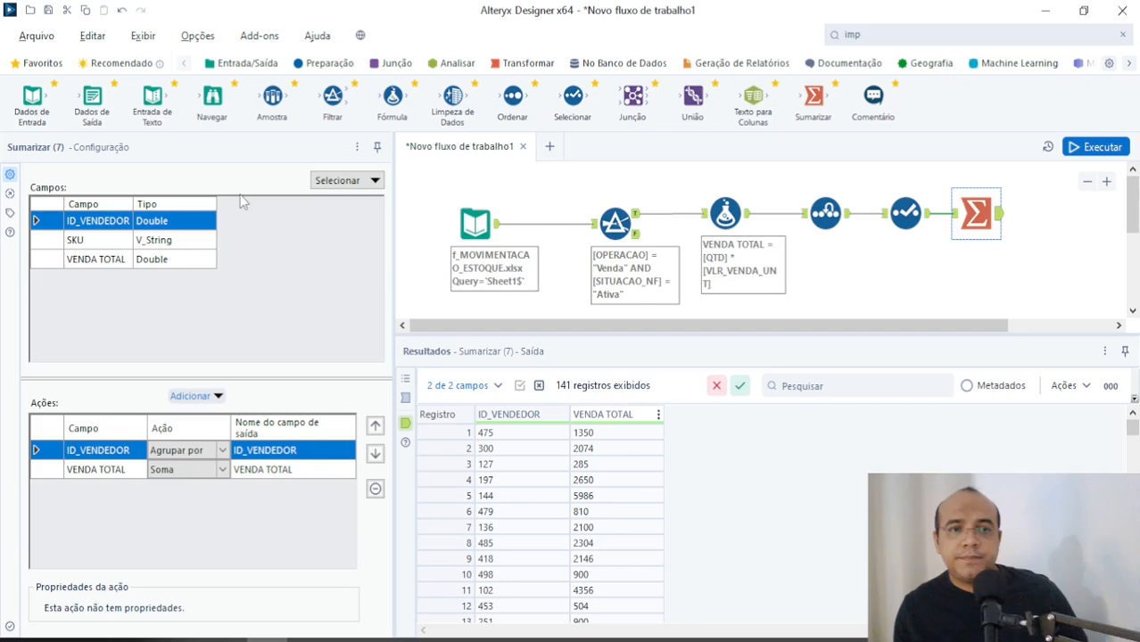
# Step: Move the Sumarizar tool slightly away from the Selecionar tool, keeping it aligned in the same row
pyautogui.moveTo(1002, 221); pyautogui.dragTo(1003, 221)
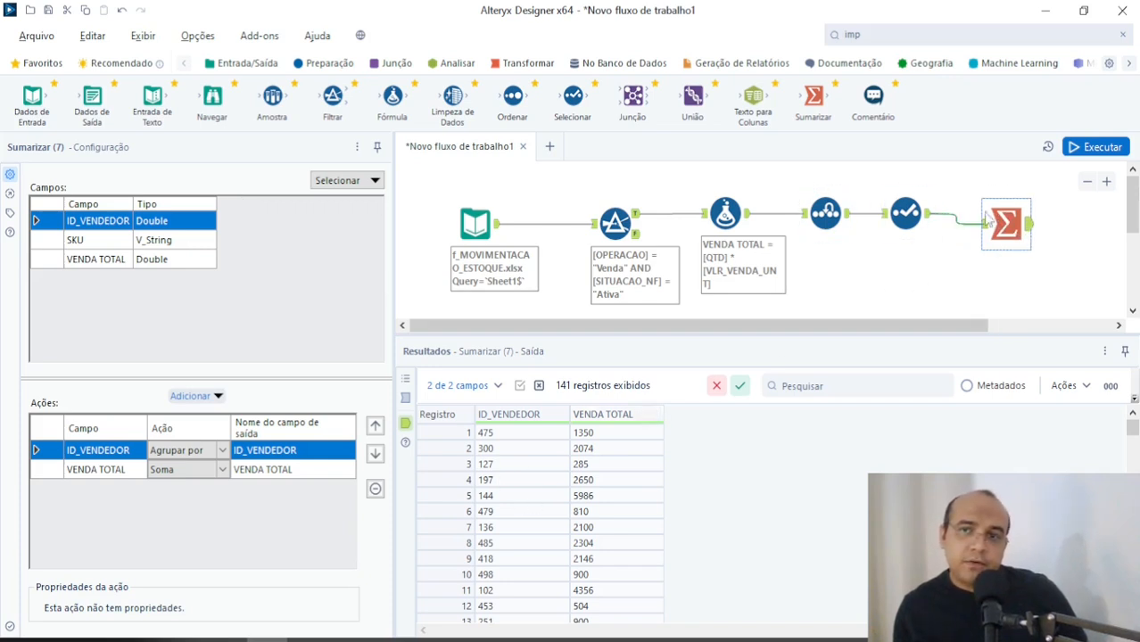
pyautogui.moveTo(1017, 223)
pyautogui.mouseDown()
pyautogui.moveTo(972, 226)
pyautogui.moveTo(1012, 221)
pyautogui.moveTo(1002, 214)
pyautogui.mouseUp()
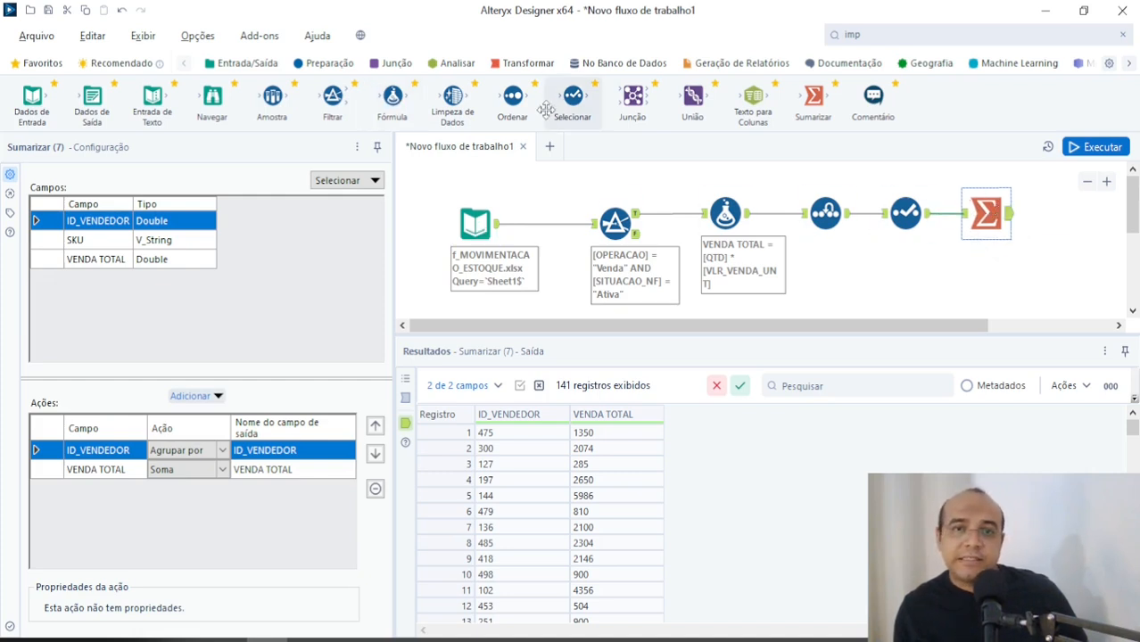
pyautogui.moveTo(513, 100); pyautogui.dragTo(1046, 213)
pyautogui.moveTo(932, 327); pyautogui.dragTo(1008, 328)
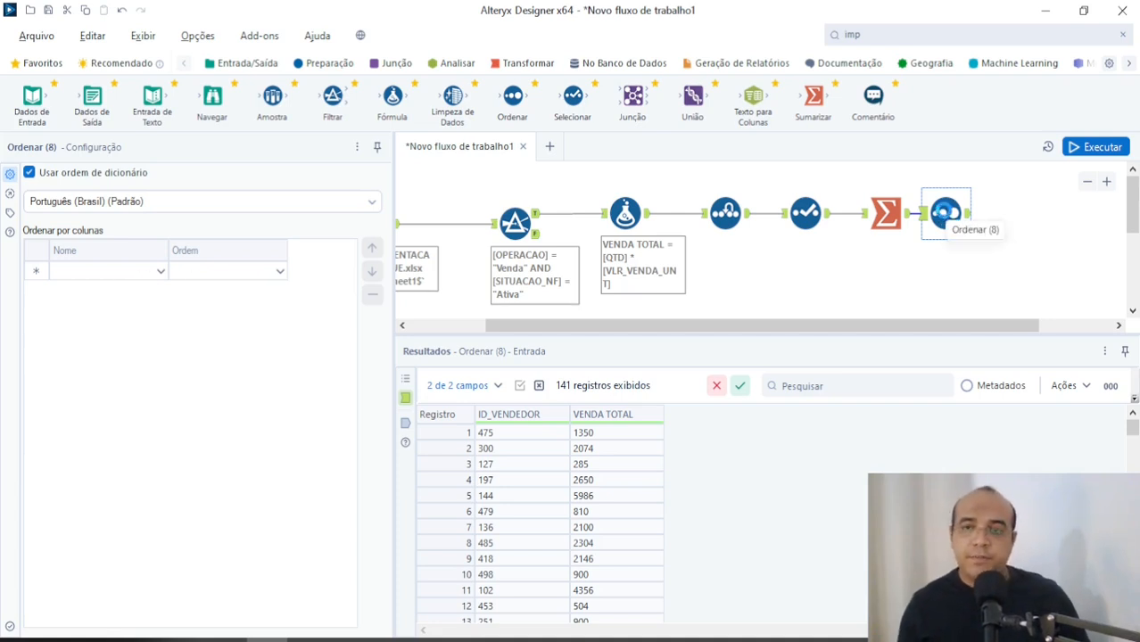
pyautogui.press('Delete')
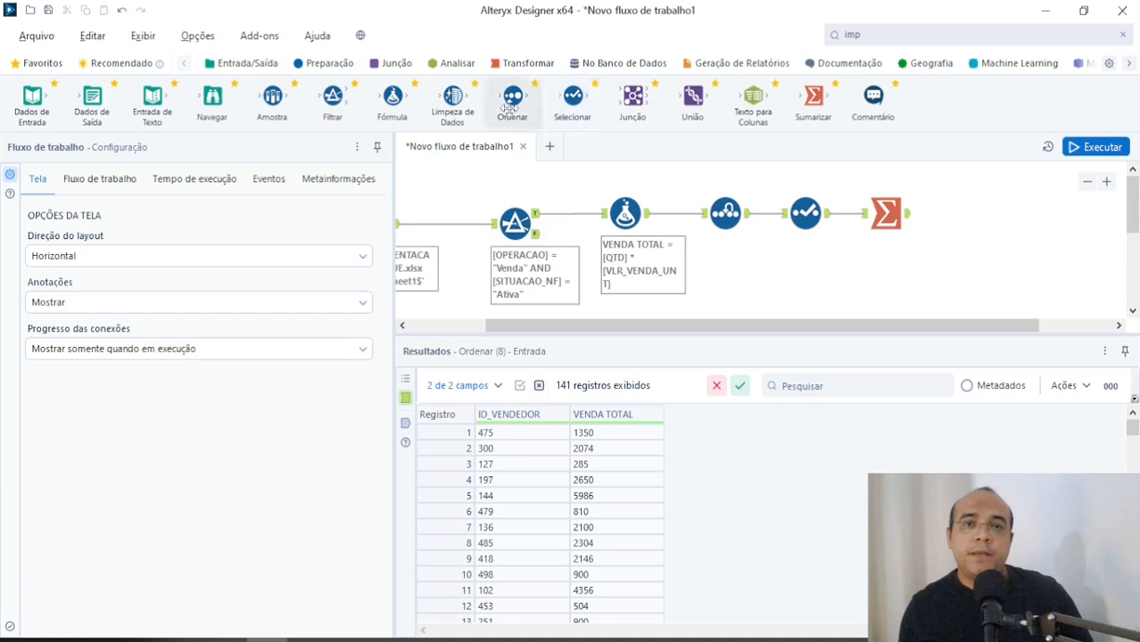
# Step: Connect an Ordenar tool after the Sumarizar tool and sort by VENDA TOTAL in Decrescente order
pyautogui.moveTo(512, 100); pyautogui.dragTo(956, 214)
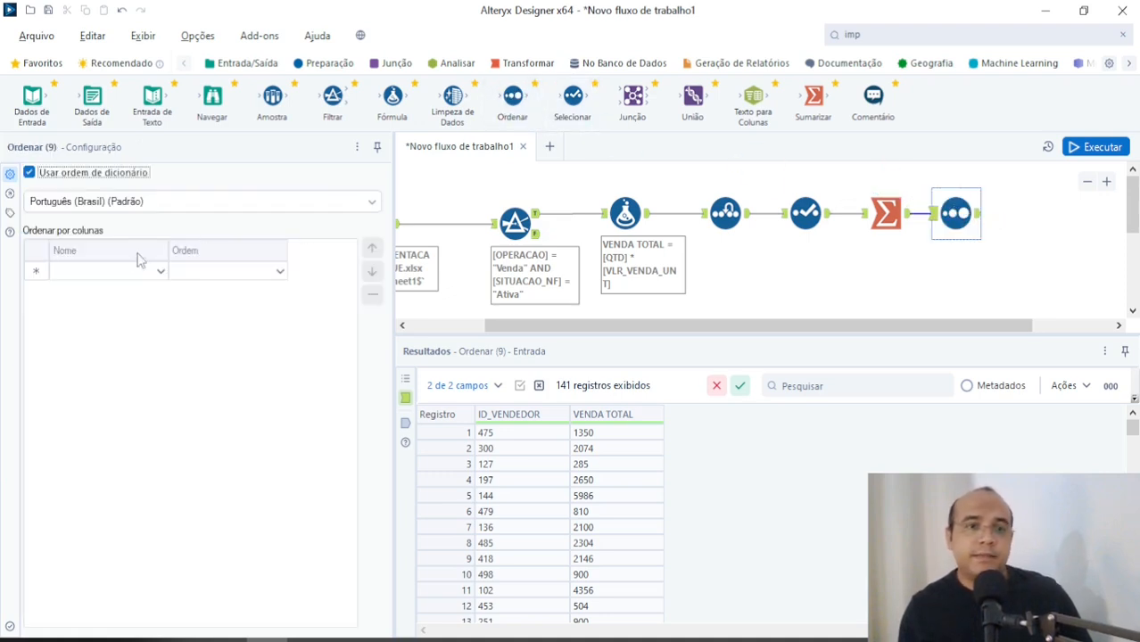
pyautogui.click(143, 270)
pyautogui.click(134, 301)
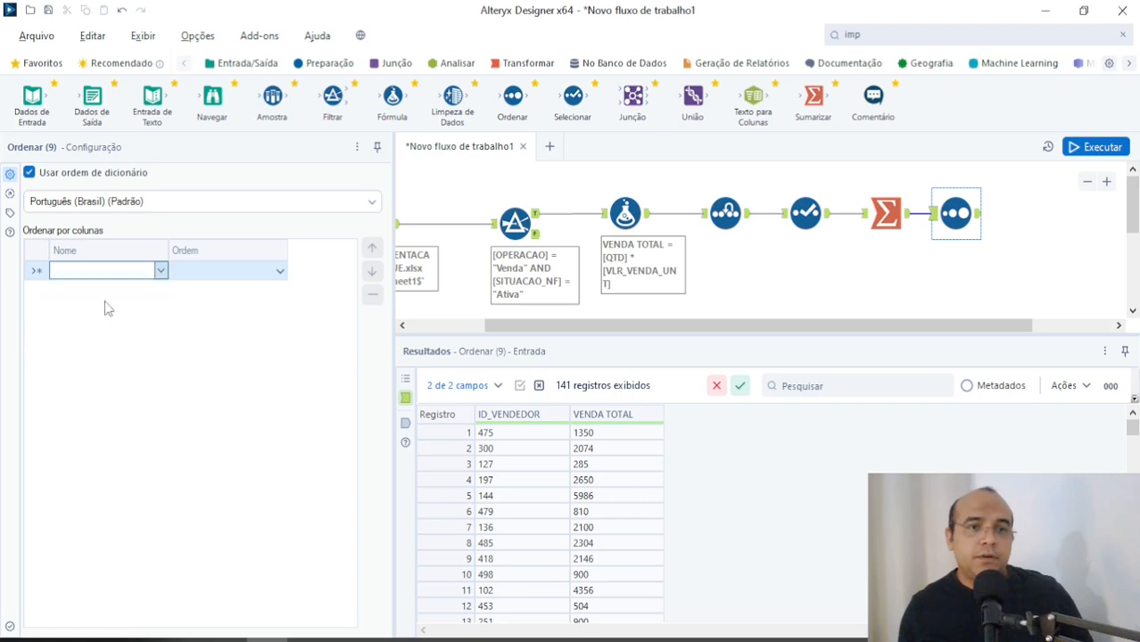
pyautogui.click(280, 271)
pyautogui.click(214, 301)
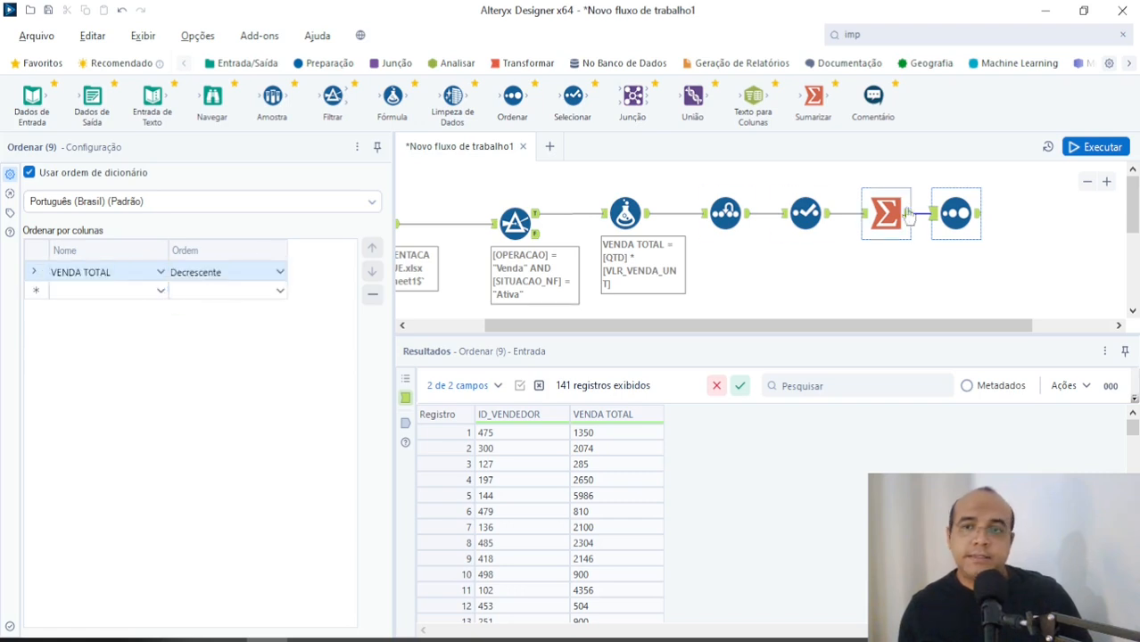
# Step: Run the workflow, dismiss the completion message and inspect the highest VENDA TOTAL records in the Ordenar tool's output
pyautogui.click(1086, 148)
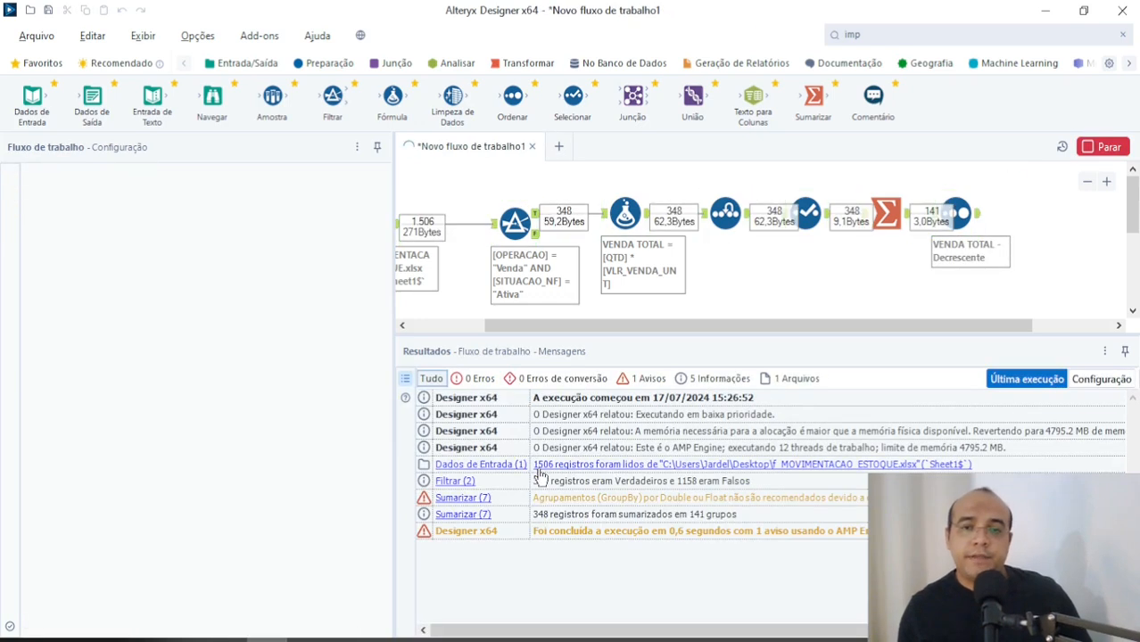
pyautogui.click(755, 359)
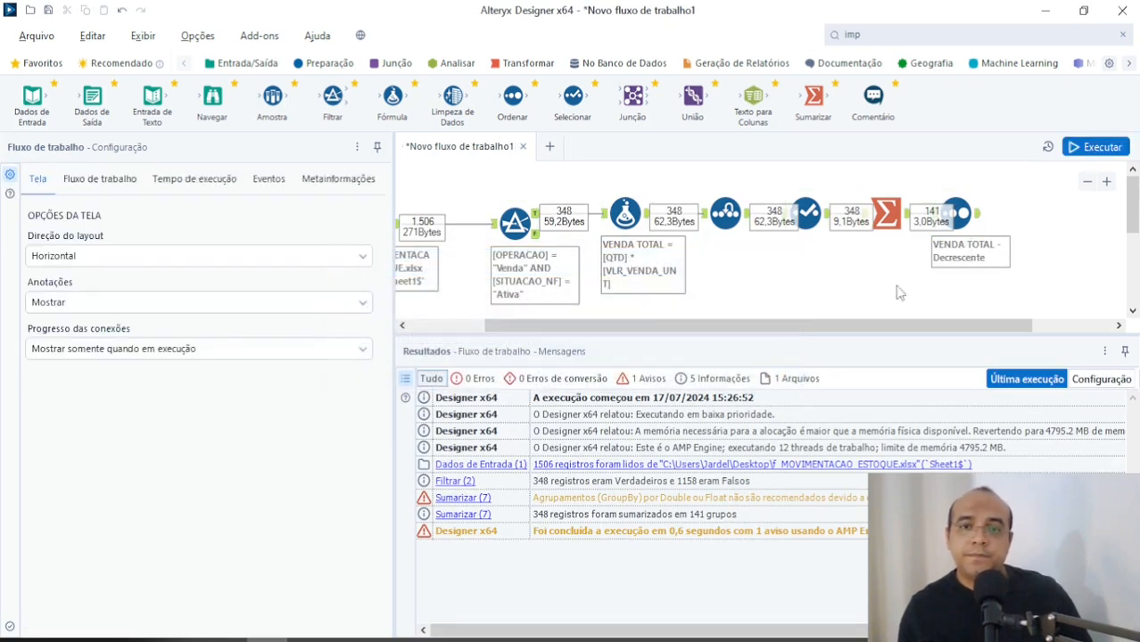
pyautogui.click(979, 215)
pyautogui.click(615, 432)
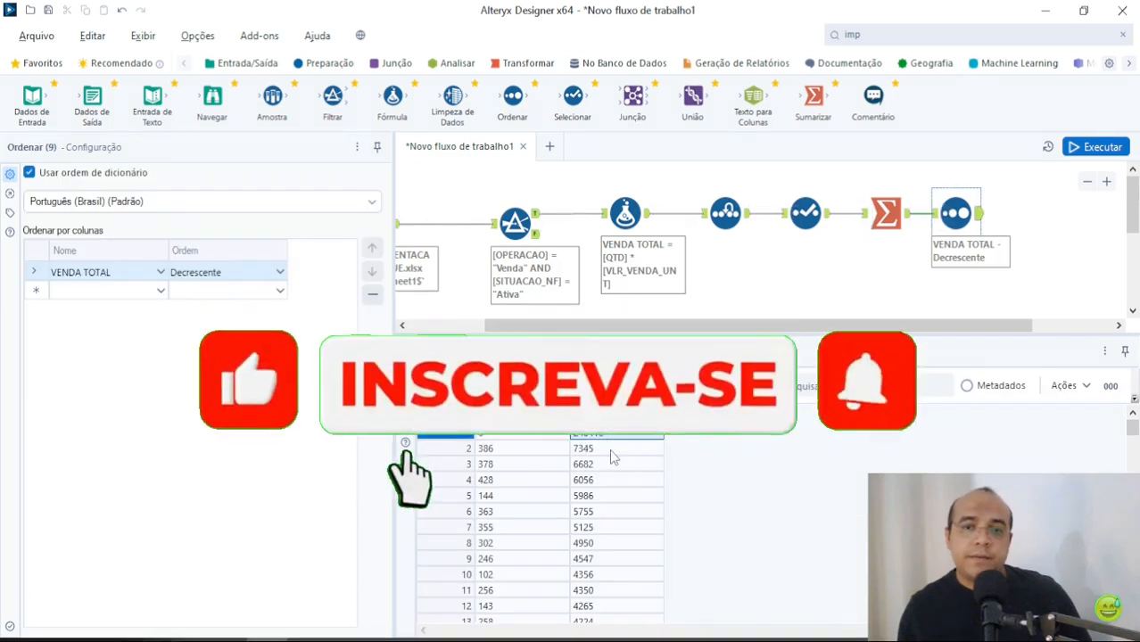
pyautogui.press('Down')
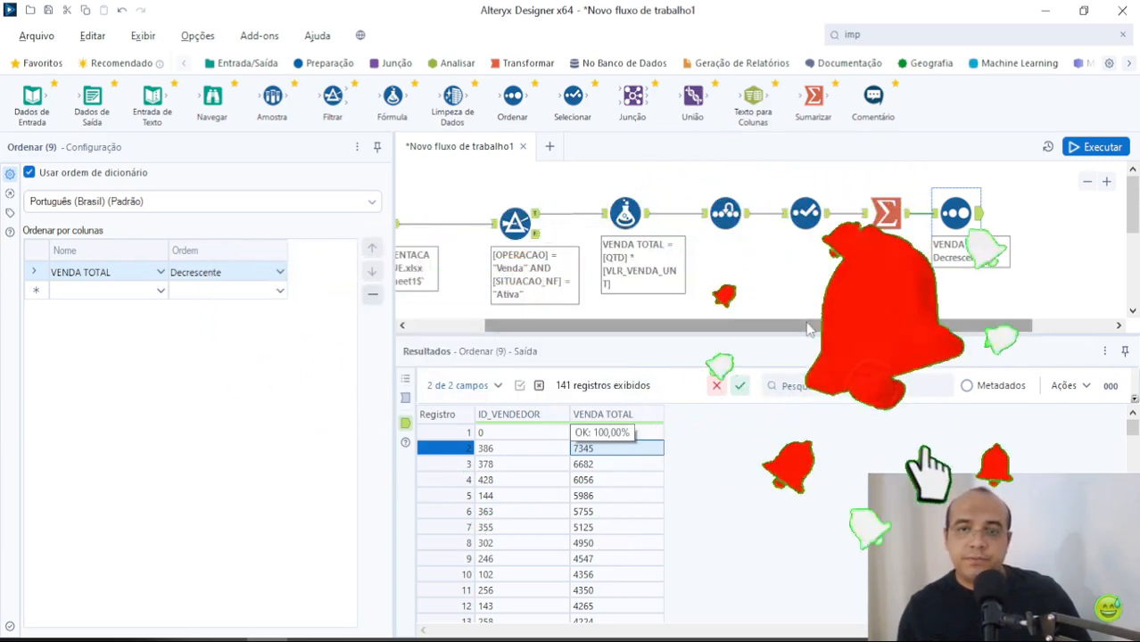
# Step: Set the Filtrar tool to a basic filter on ID_VENDEDOR with the condition Não é nulo
pyautogui.moveTo(809, 326); pyautogui.dragTo(751, 326)
pyautogui.click(591, 239)
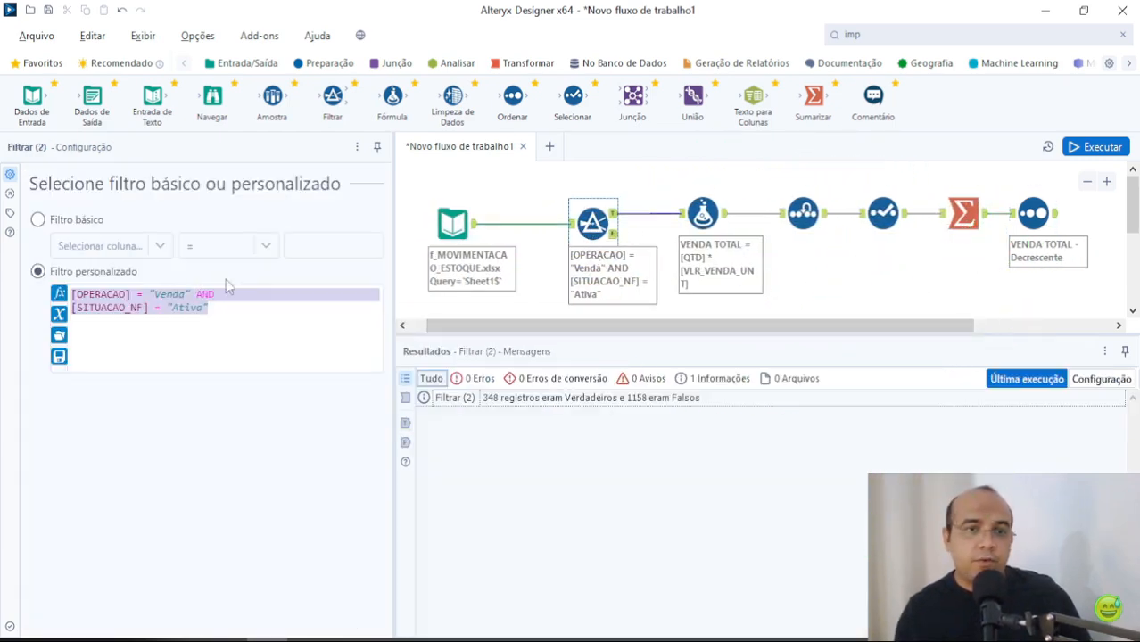
pyautogui.click(80, 220)
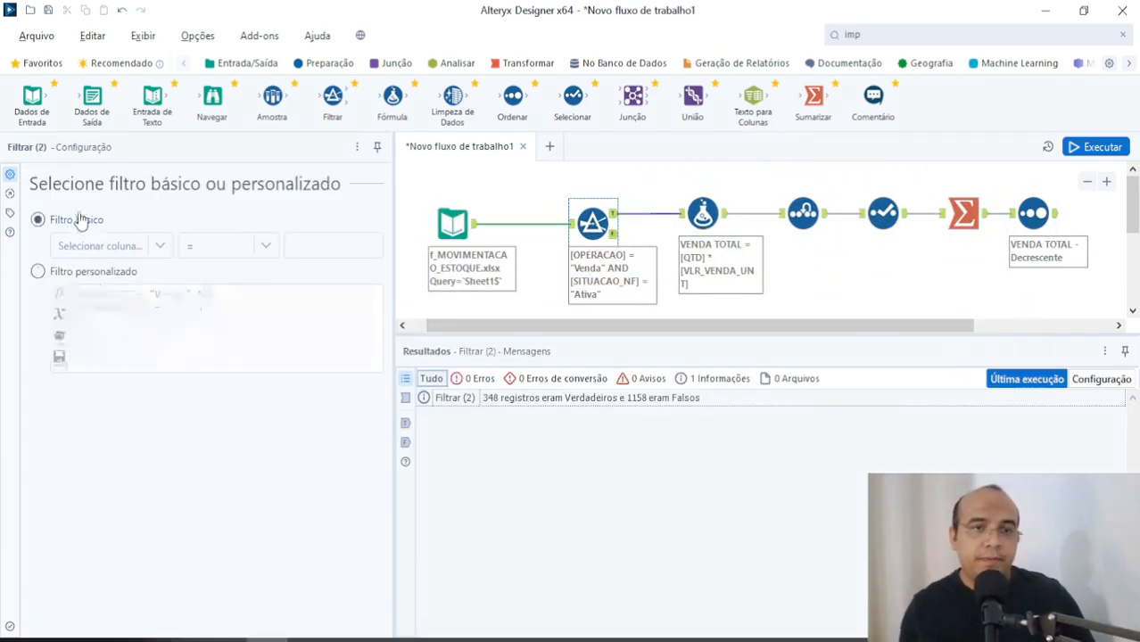
pyautogui.click(168, 251)
pyautogui.moveTo(166, 272); pyautogui.dragTo(165, 403)
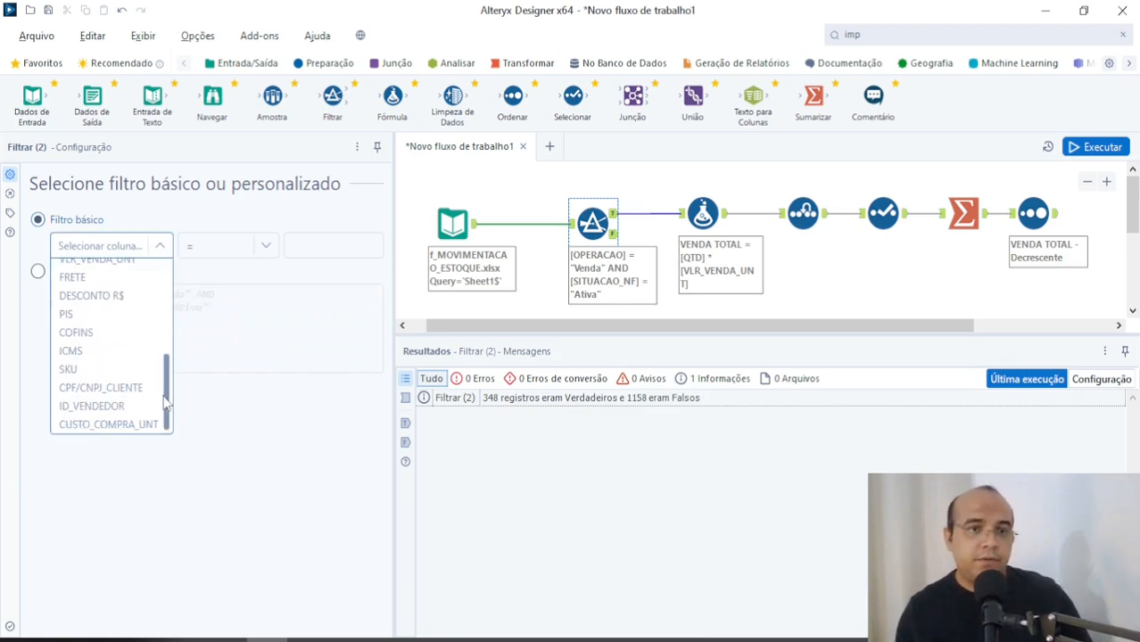
pyautogui.click(99, 408)
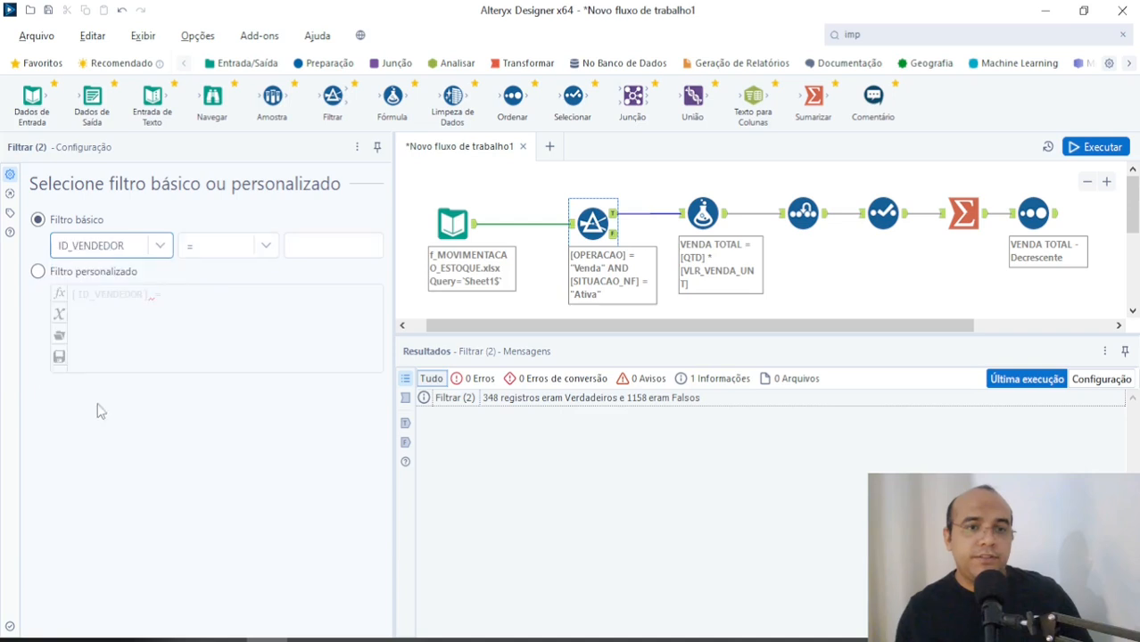
pyautogui.click(223, 246)
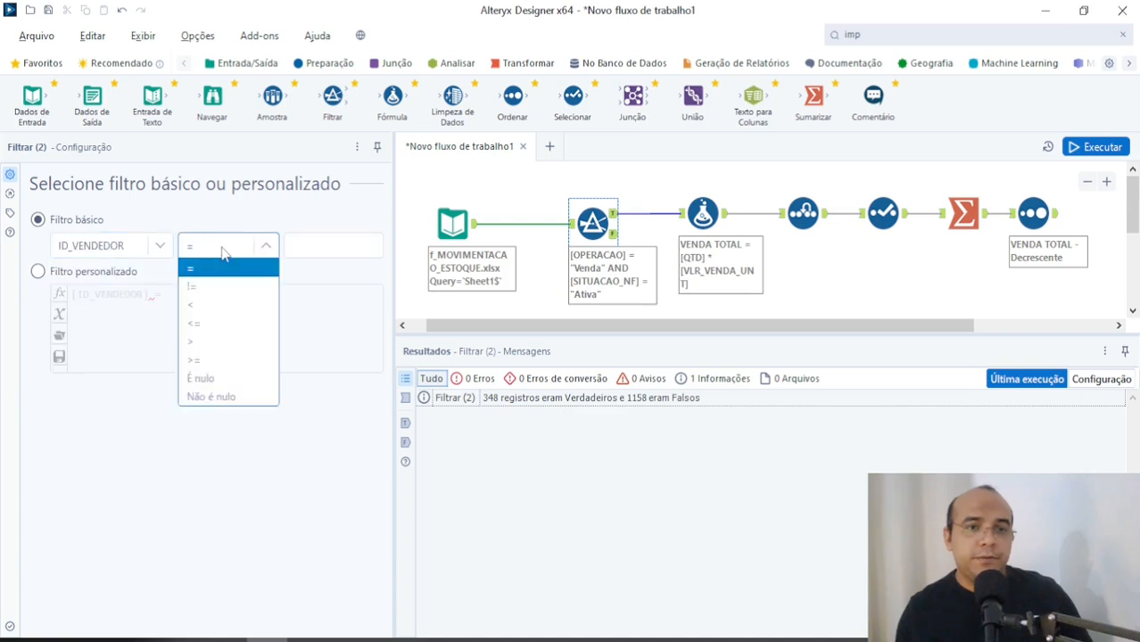
pyautogui.click(225, 398)
# Step: Extend the custom filter's non-null condition with AND [OPERACAO] = "Venda" AND [SITUACAO_NF] = "Ativa", and run the workflow
pyautogui.click(223, 297)
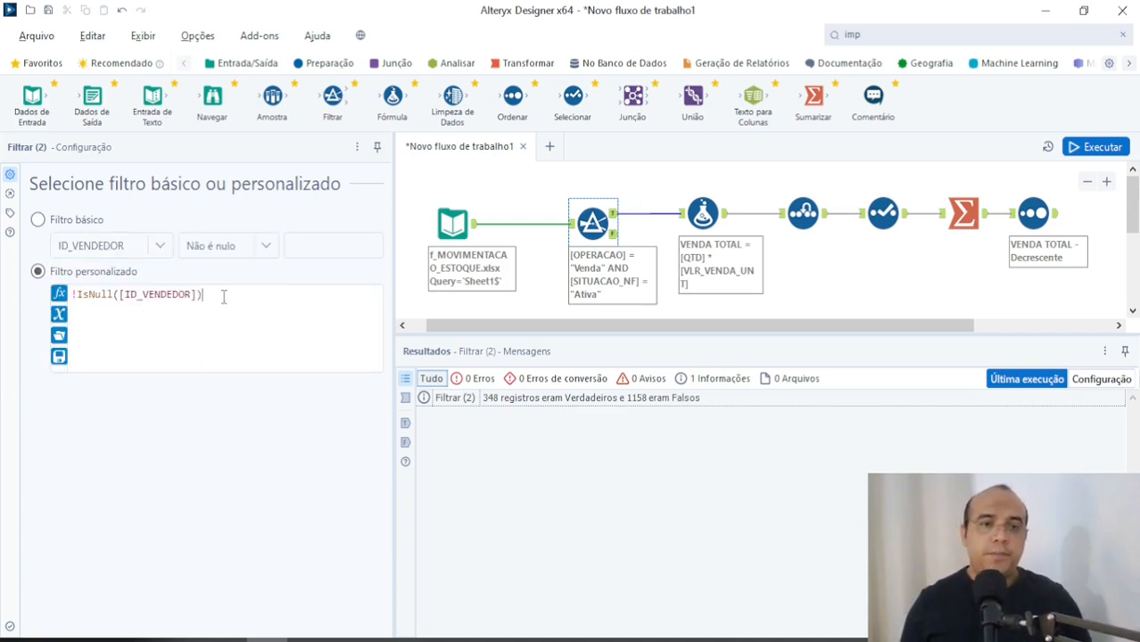
pyautogui.write('[OPERACAO] = "Venda" AND [SITUACAO_NF] = "Ativa"')
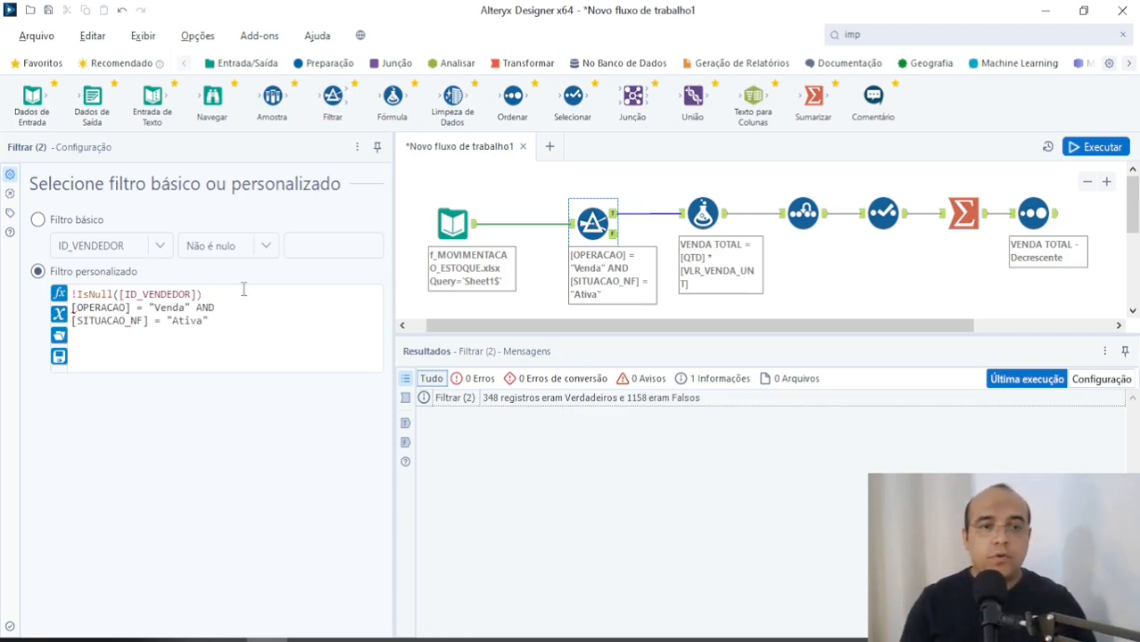
pyautogui.write('AND')
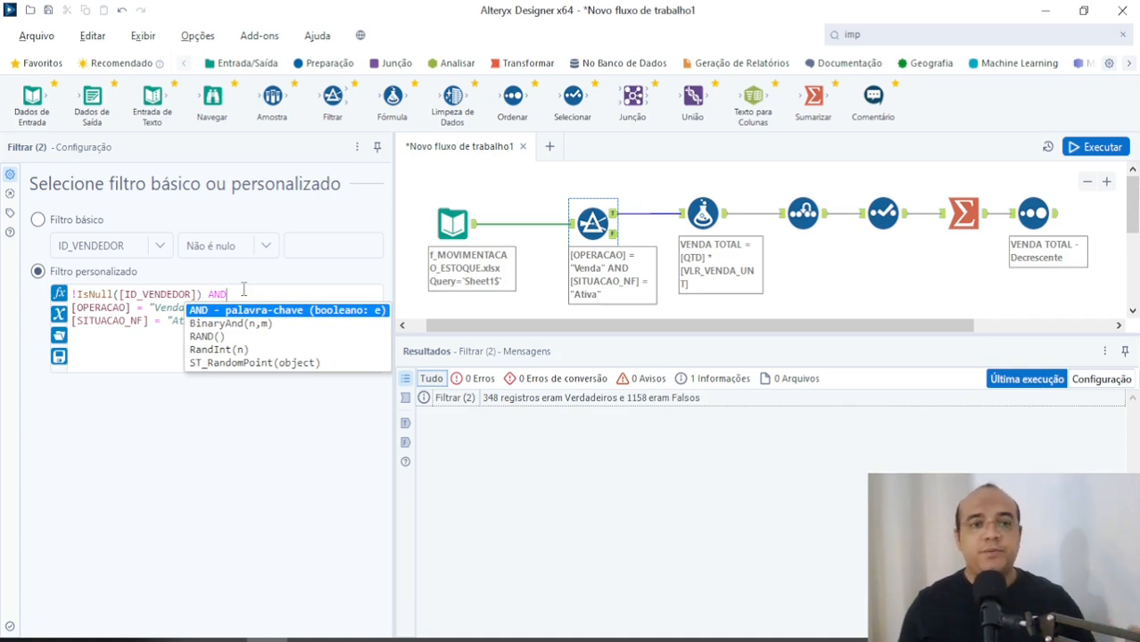
pyautogui.press('Escape')
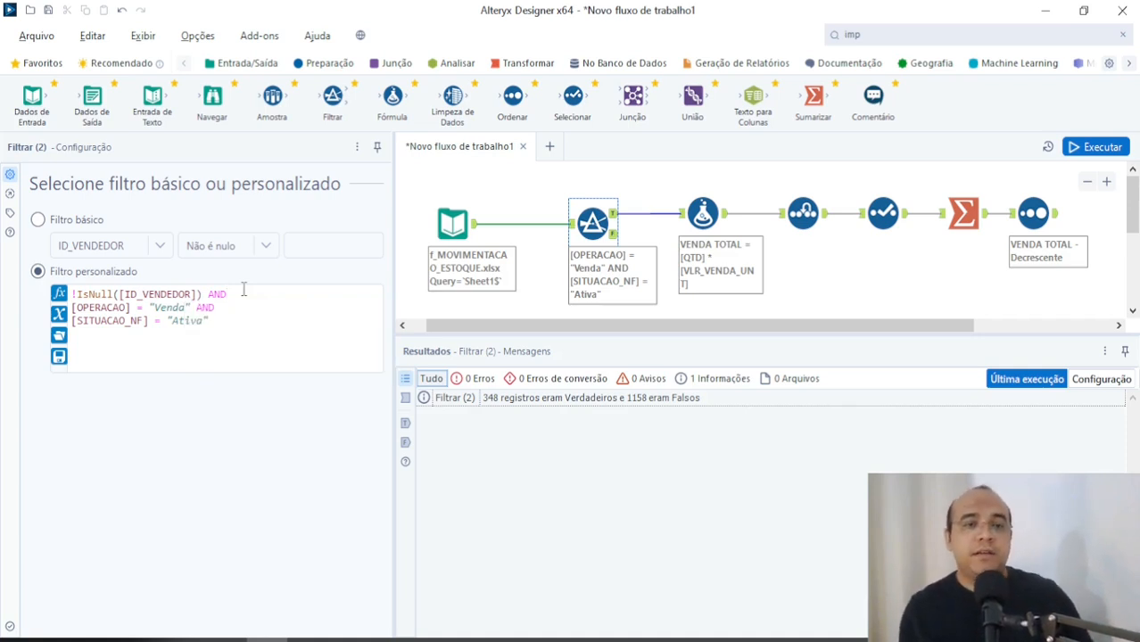
pyautogui.press('BackSpace')
pyautogui.press('BackSpace')
pyautogui.press('BackSpace')
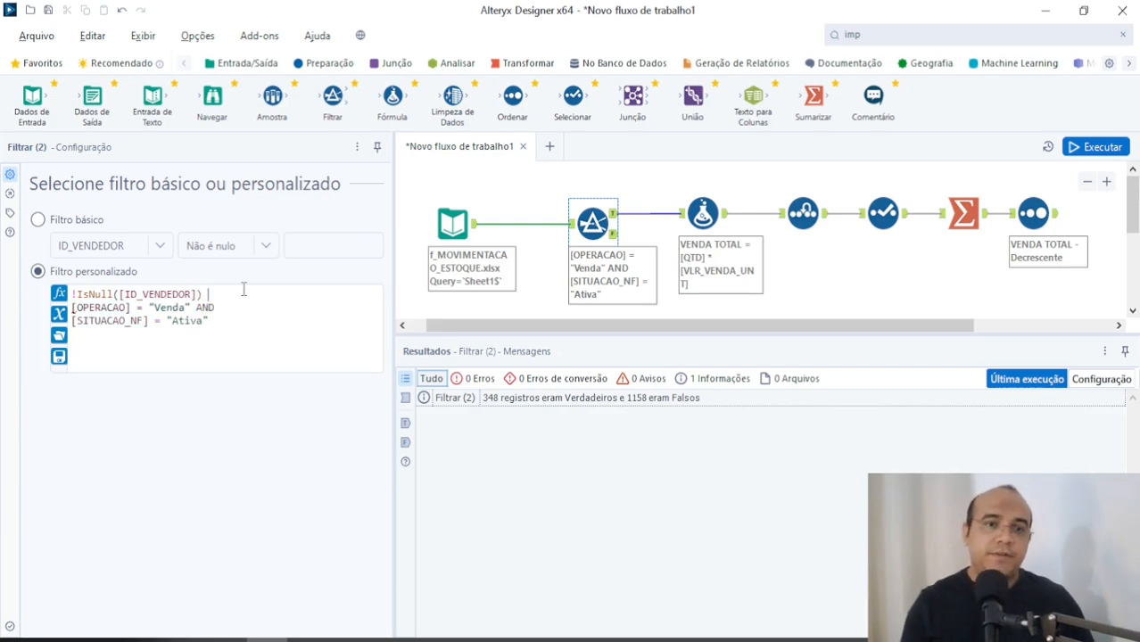
pyautogui.write('AND')
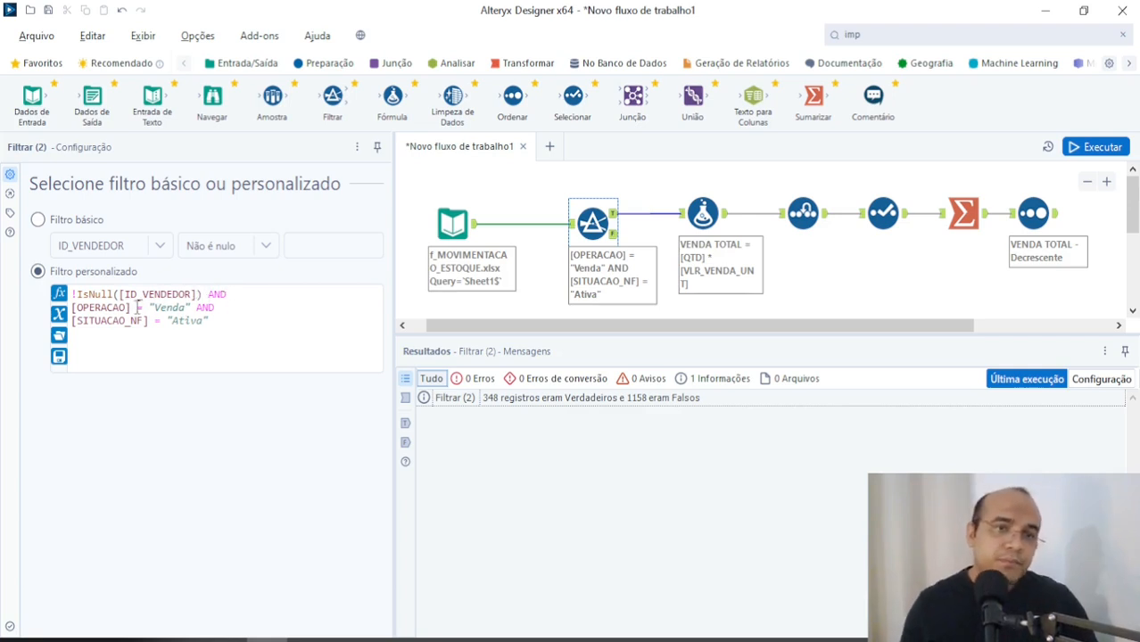
pyautogui.click(640, 185)
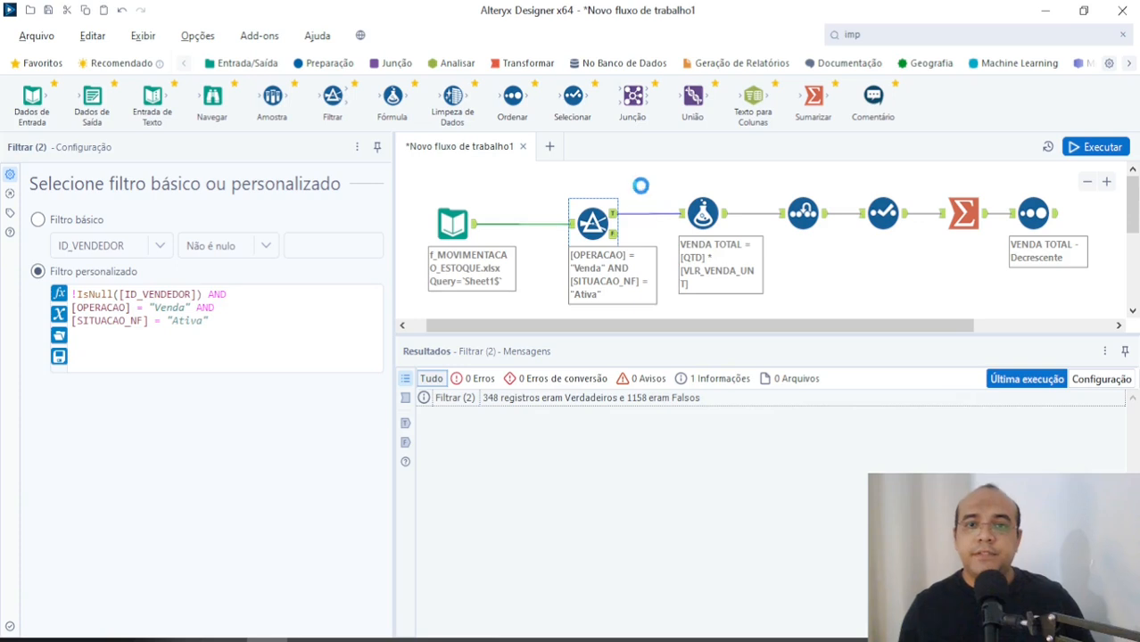
pyautogui.click(1088, 147)
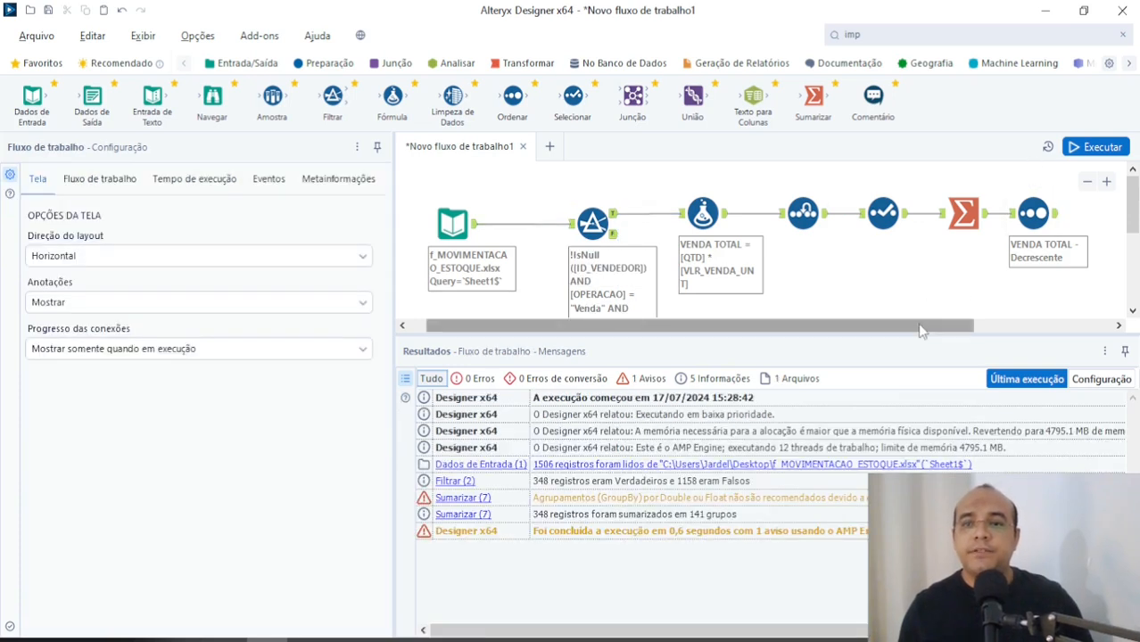
# Step: Run the workflow, dismiss the completion message and inspect the seller totals in the Ordenar tool's output
pyautogui.hotkey('ctrl', 'r')
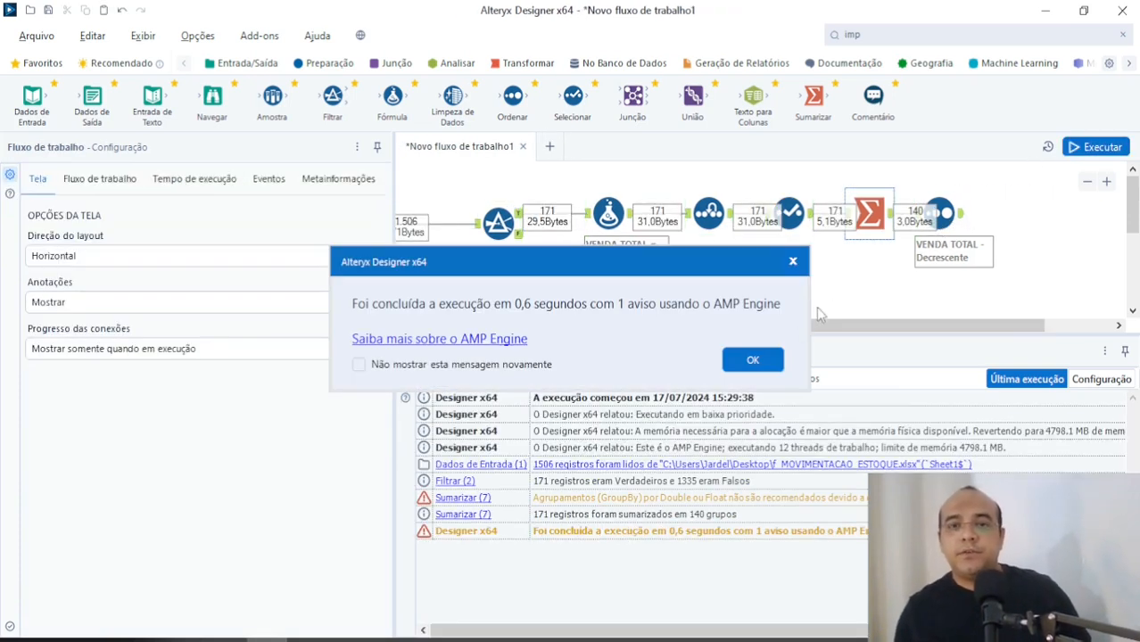
pyautogui.click(754, 359)
pyautogui.click(962, 220)
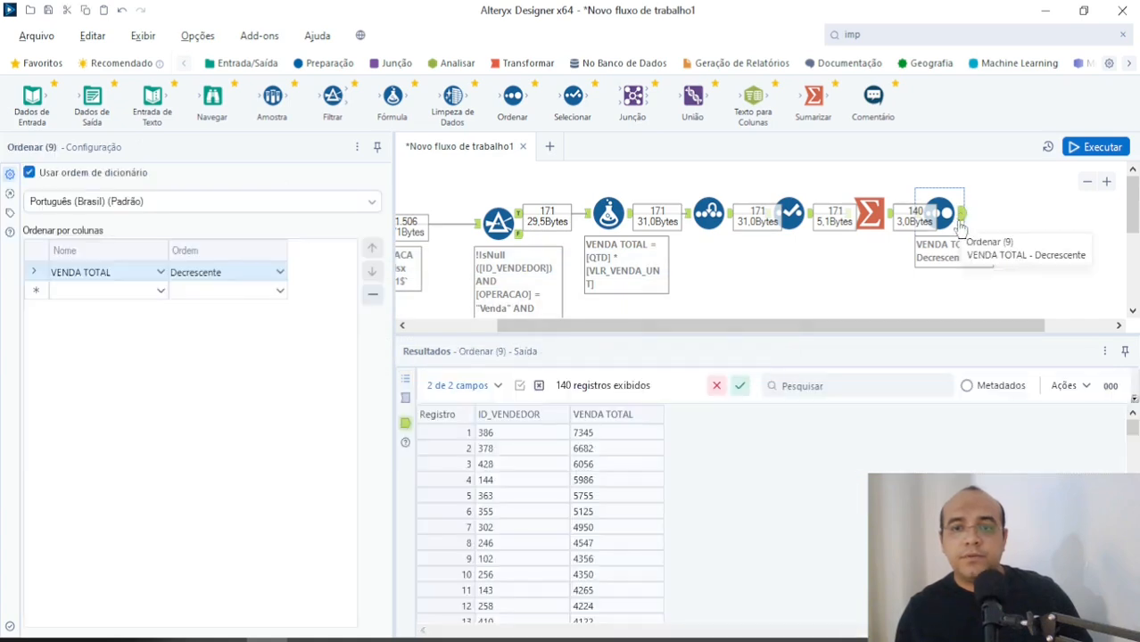
pyautogui.click(591, 480)
# Step: Replace the Filtrar tool's custom expression with [OPERACAO] = "Venda" AND [SITUACAO_NF] = "Ativa", and run the workflow
pyautogui.moveTo(631, 326); pyautogui.dragTo(542, 337)
pyautogui.click(609, 232)
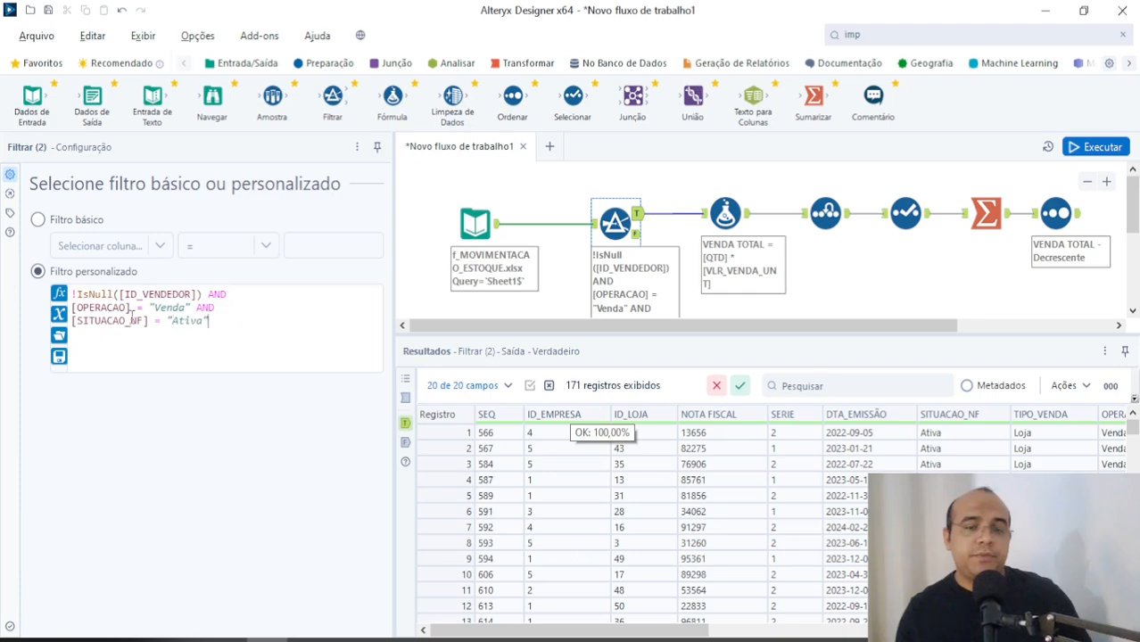
pyautogui.moveTo(132, 316); pyautogui.dragTo(20, 287)
pyautogui.write('[OPERACAO] = "Venda" AND [SITUACAO_NF] = "Ativa"')
pyautogui.click(1078, 150)
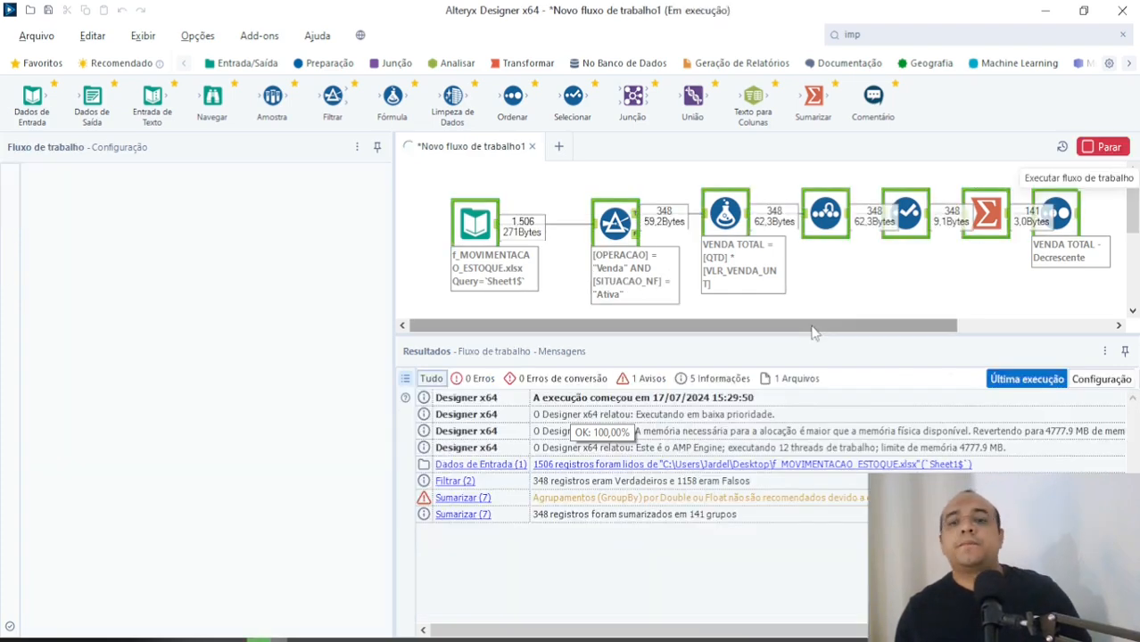
pyautogui.click(769, 359)
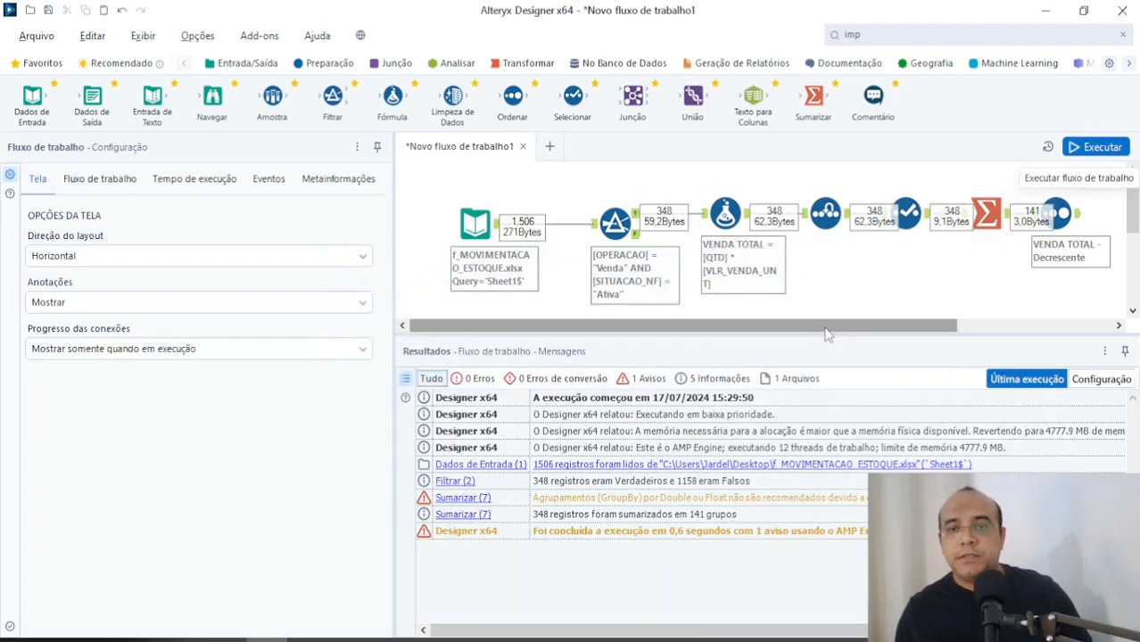
# Step: Connect a Dados de Saída tool after the Ordenar tool and open the file selection for its output connection
pyautogui.moveTo(826, 330); pyautogui.dragTo(951, 328)
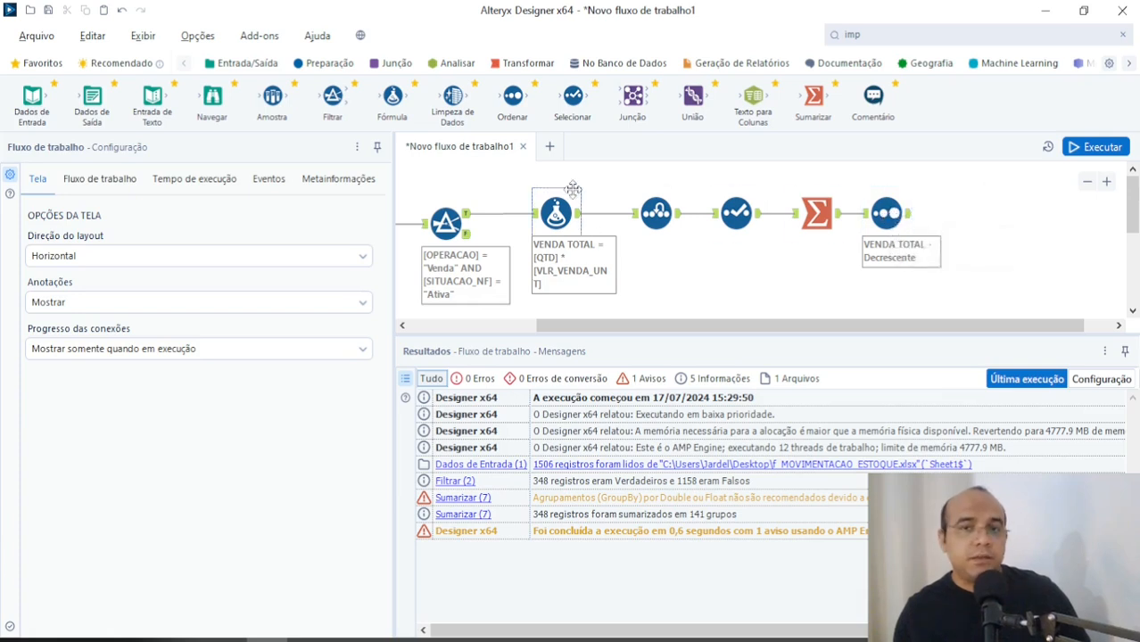
pyautogui.moveTo(714, 326); pyautogui.dragTo(551, 278)
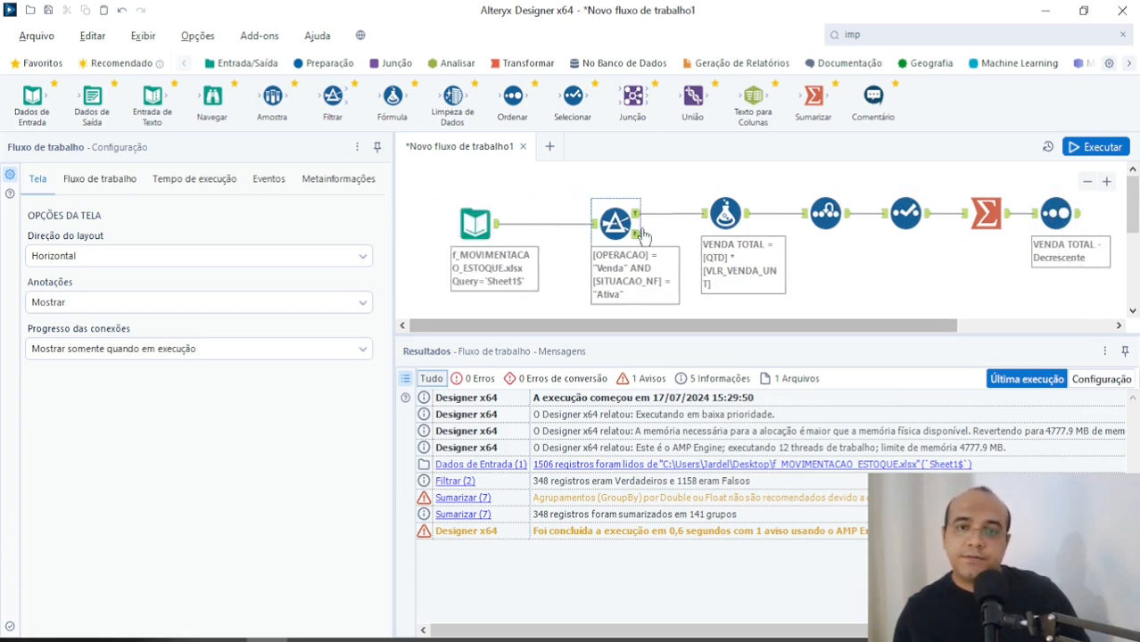
pyautogui.moveTo(640, 323); pyautogui.dragTo(795, 324)
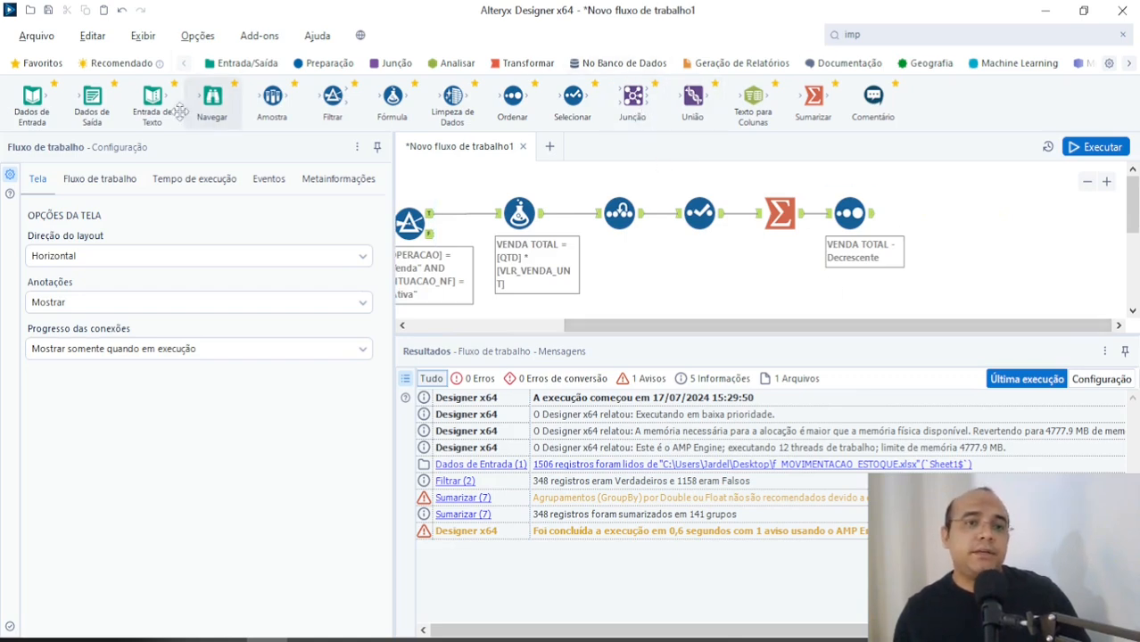
pyautogui.moveTo(92, 103); pyautogui.dragTo(938, 214)
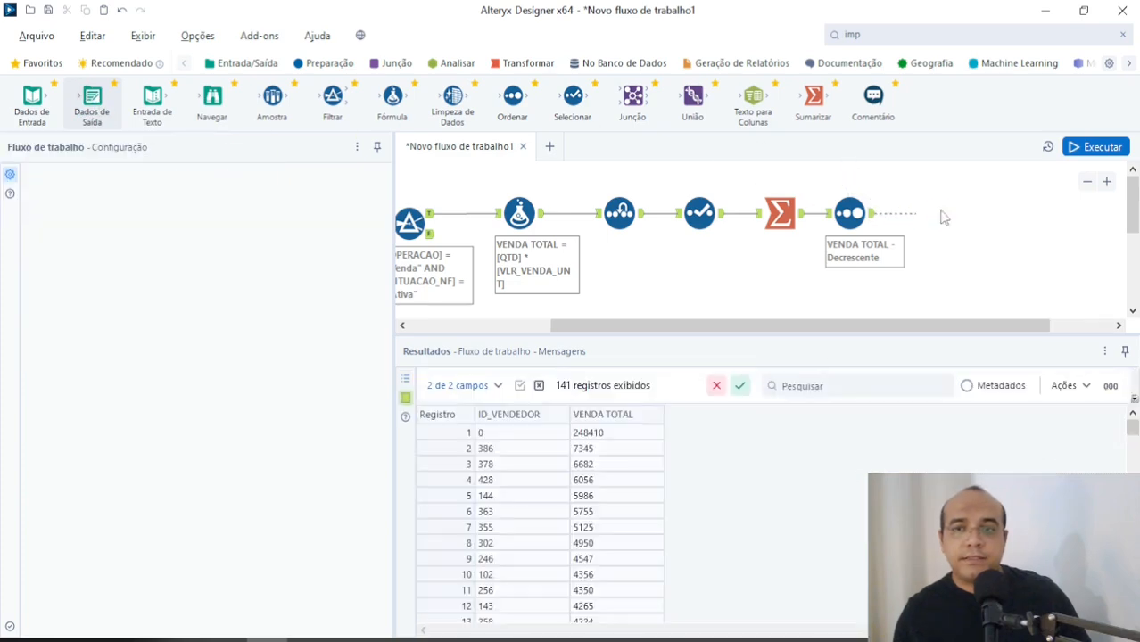
pyautogui.click(226, 217)
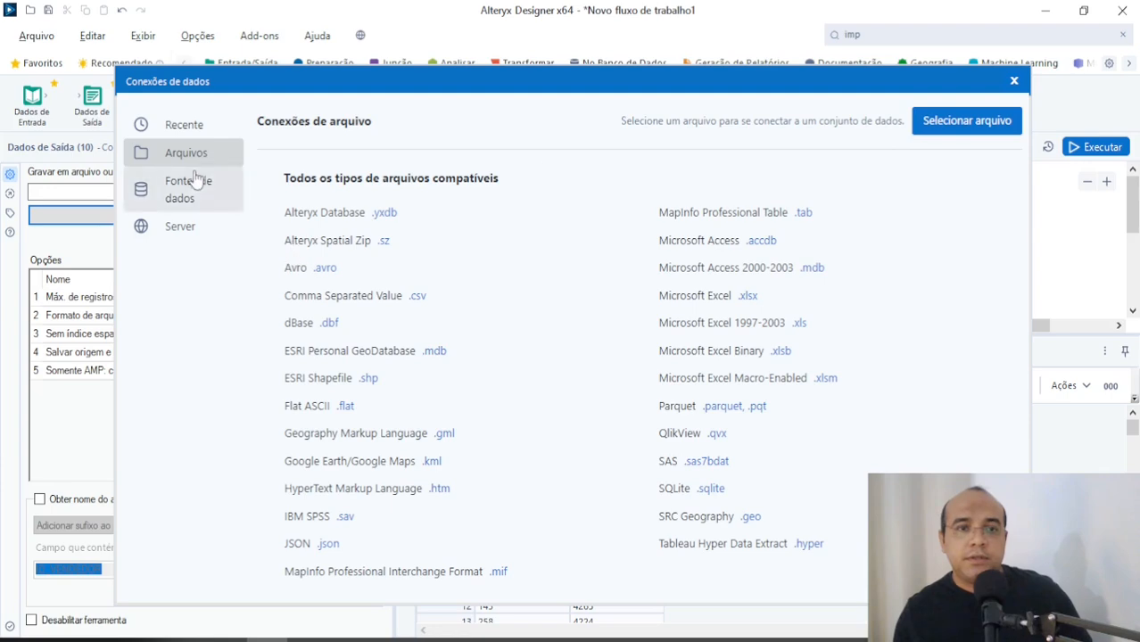
pyautogui.click(939, 126)
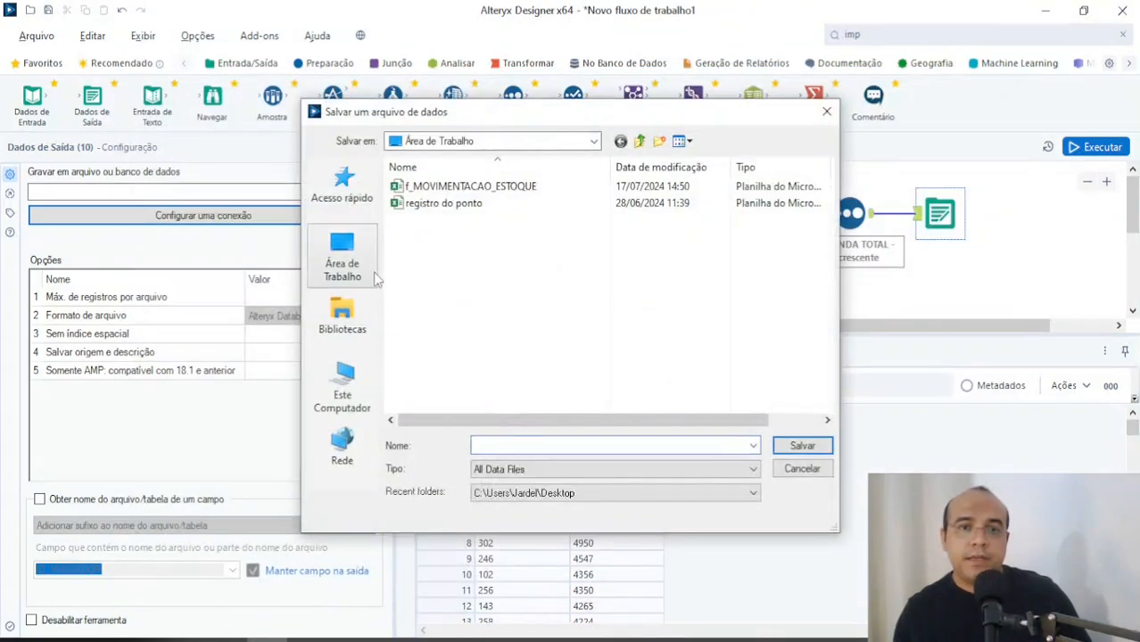
# Step: Set the output file type to Microsoft Excel (*.xlsx)
pyautogui.click(515, 469)
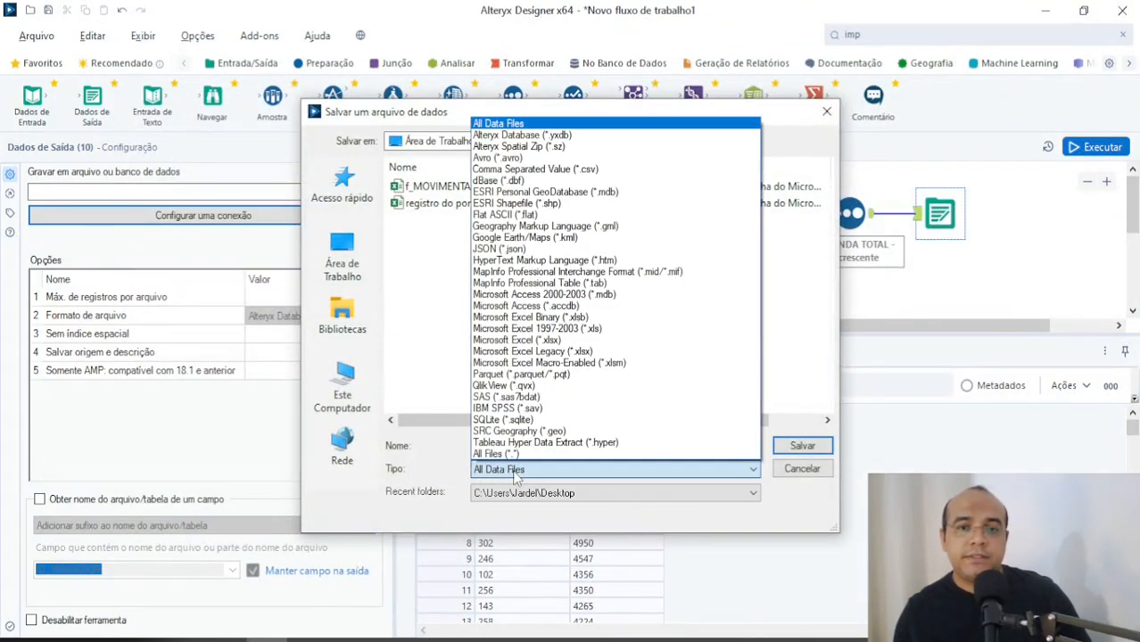
pyautogui.click(515, 469)
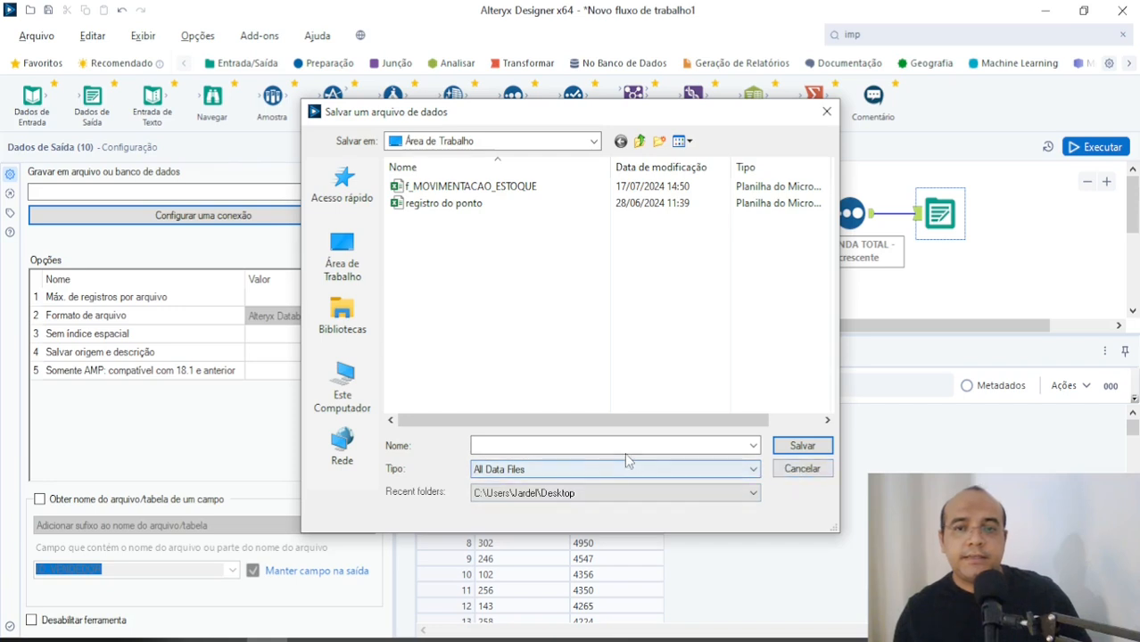
pyautogui.click(578, 470)
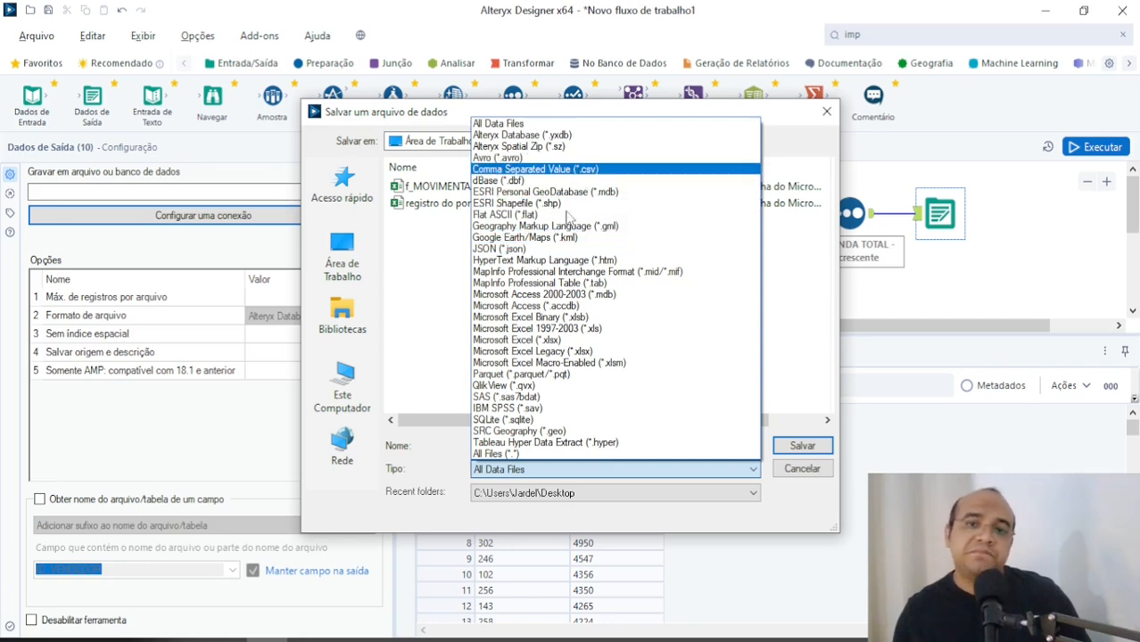
pyautogui.click(526, 339)
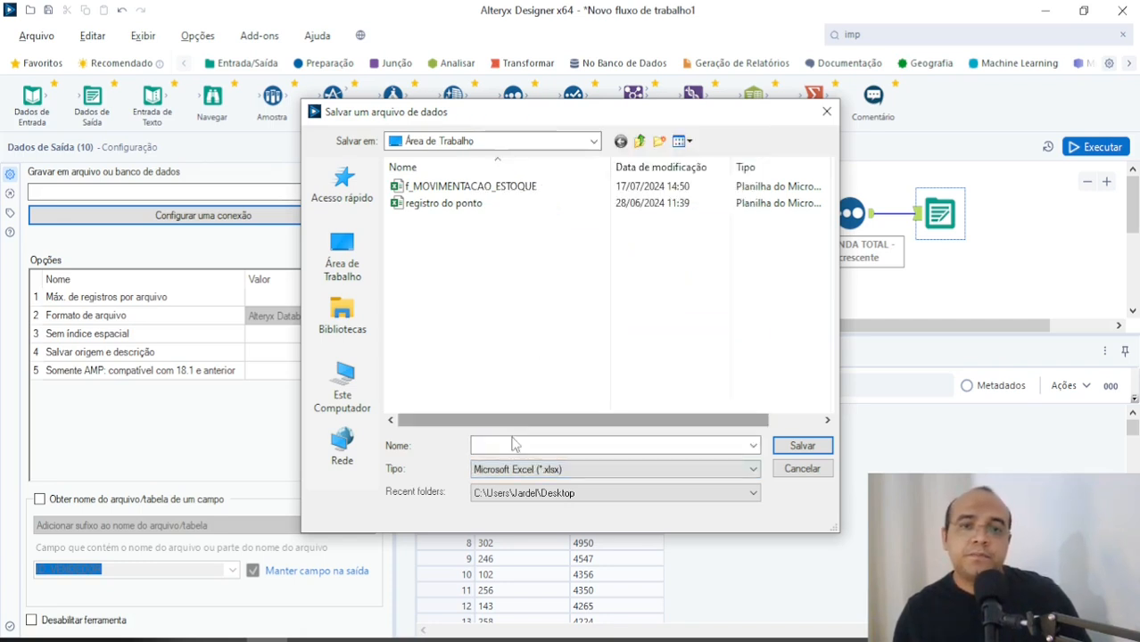
# Step: Name the output file "vendas por vendedor", save it to Área de Trabalho and accept Planilha1 as the sheet
pyautogui.click(551, 445)
pyautogui.write('reg')
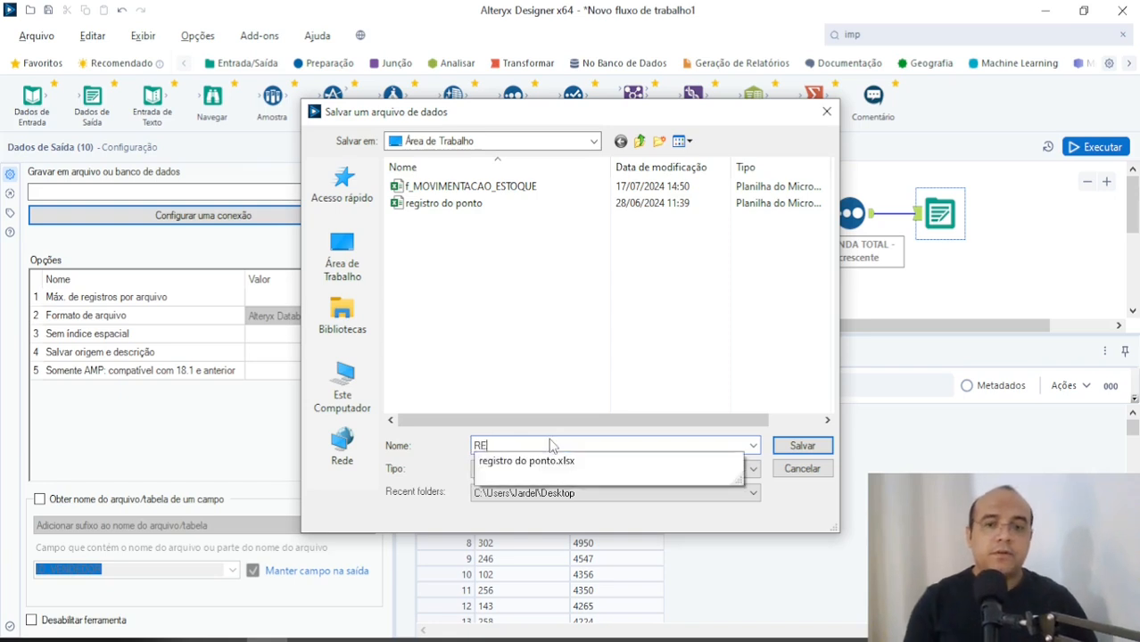
pyautogui.press('BackSpace')
pyautogui.press('BackSpace')
pyautogui.press('BackSpace')
pyautogui.press('capslock')
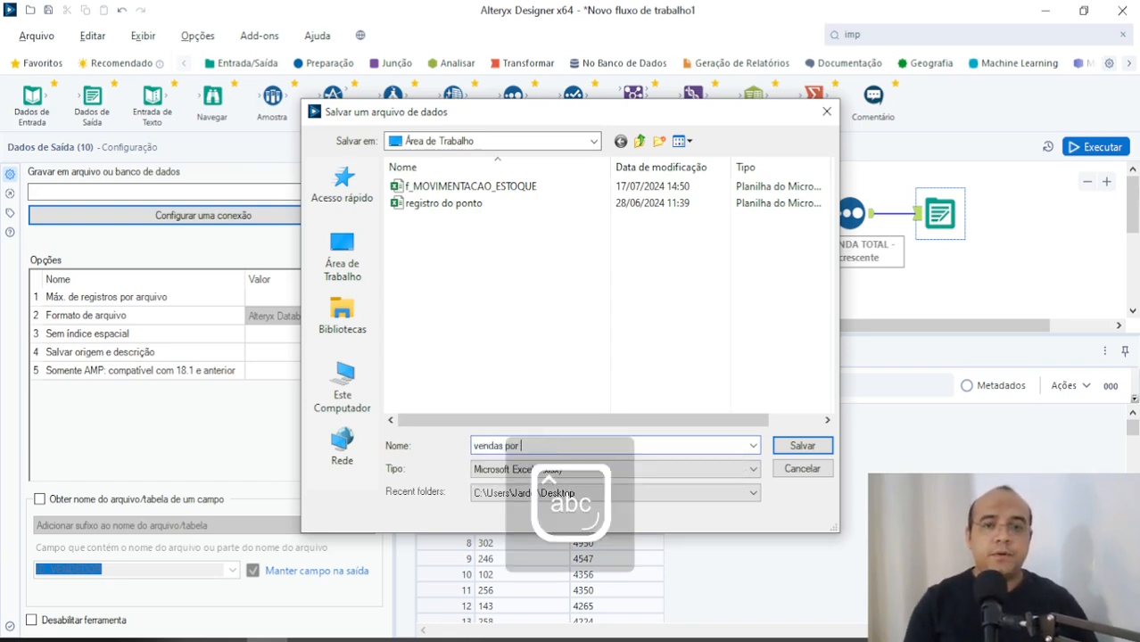
pyautogui.write('vendas por vendedor')
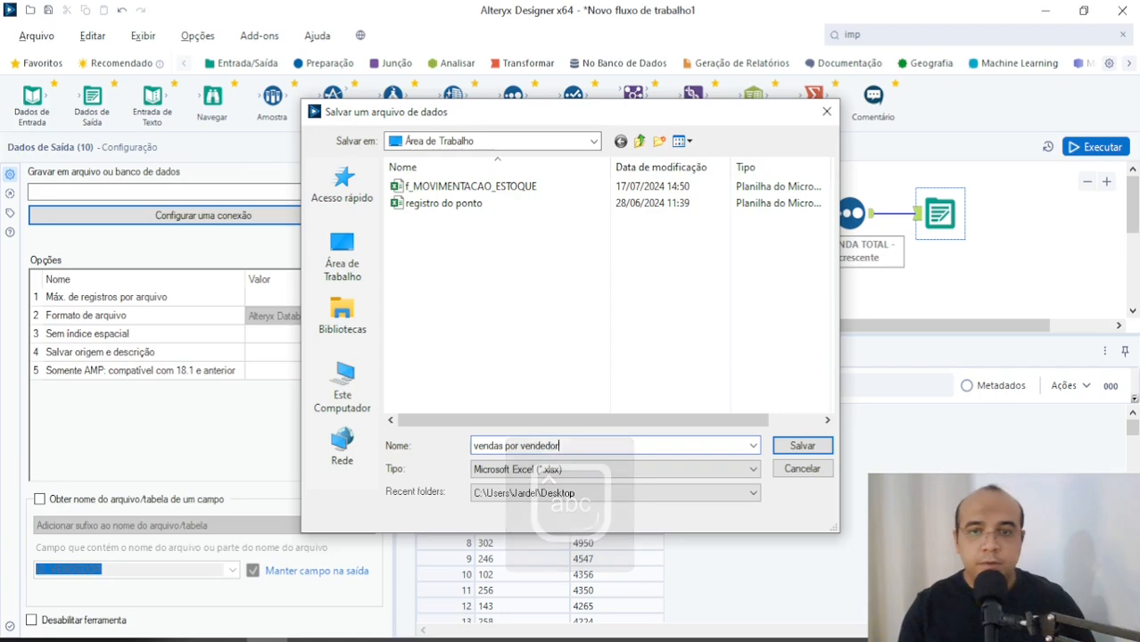
pyautogui.click(802, 445)
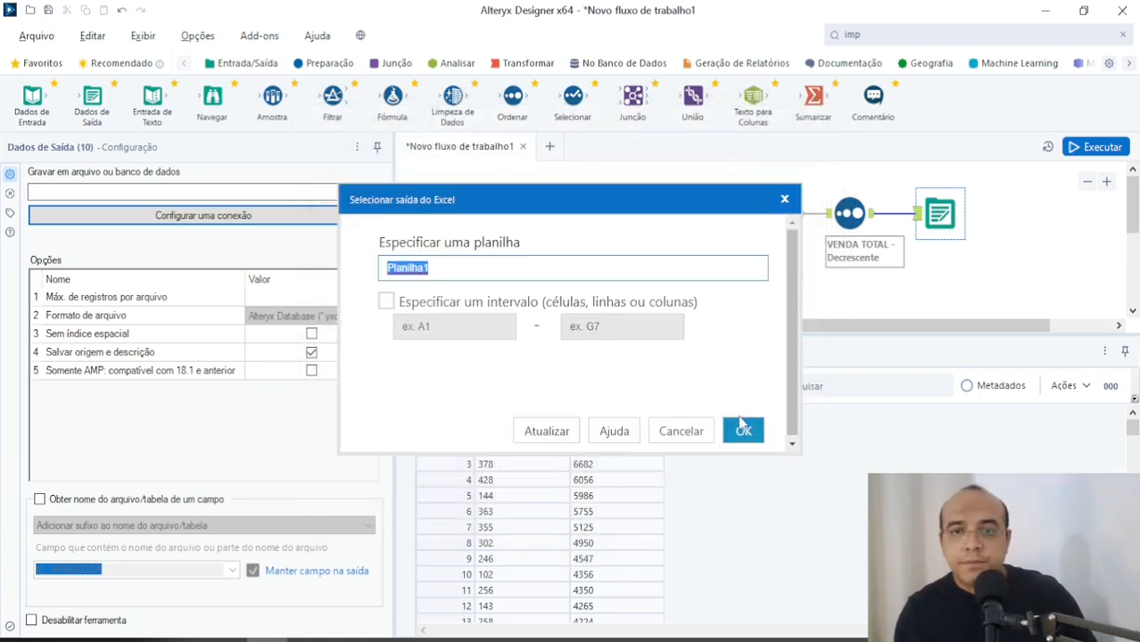
pyautogui.click(743, 428)
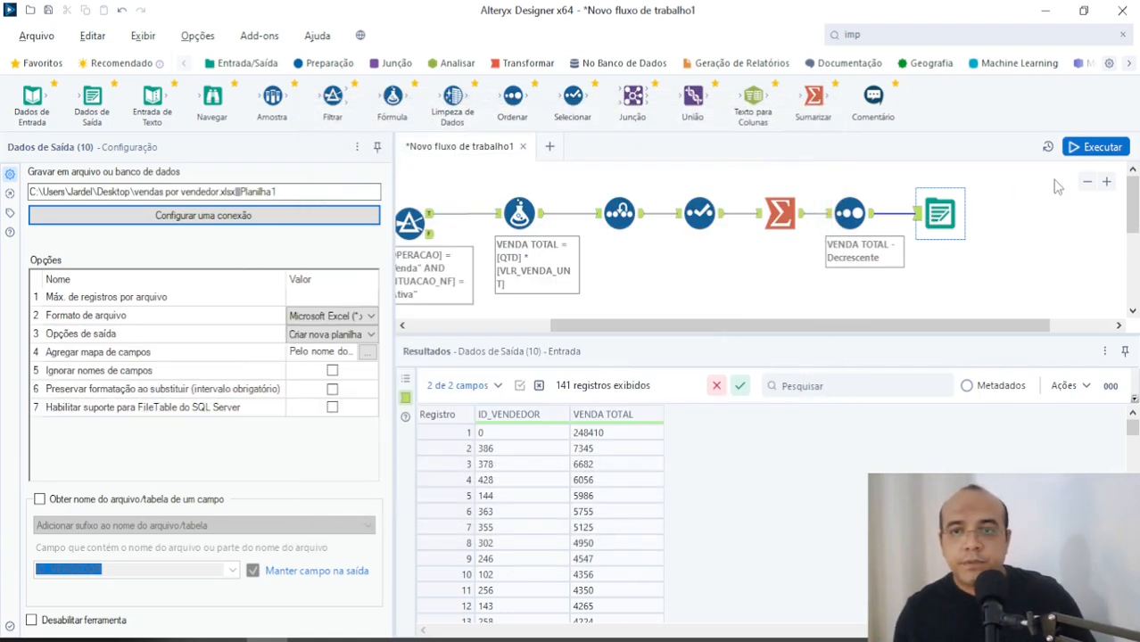
# Step: Run the workflow to write the output file and open the vendas por vendedor workbook from the desktop in Excel
pyautogui.click(1090, 148)
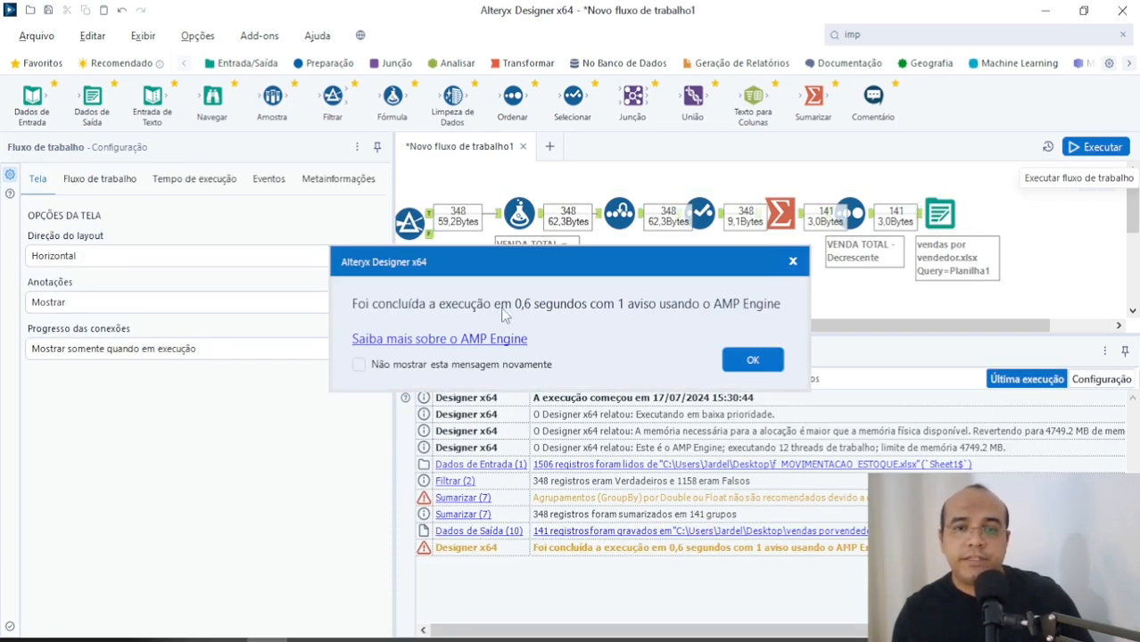
pyautogui.click(753, 360)
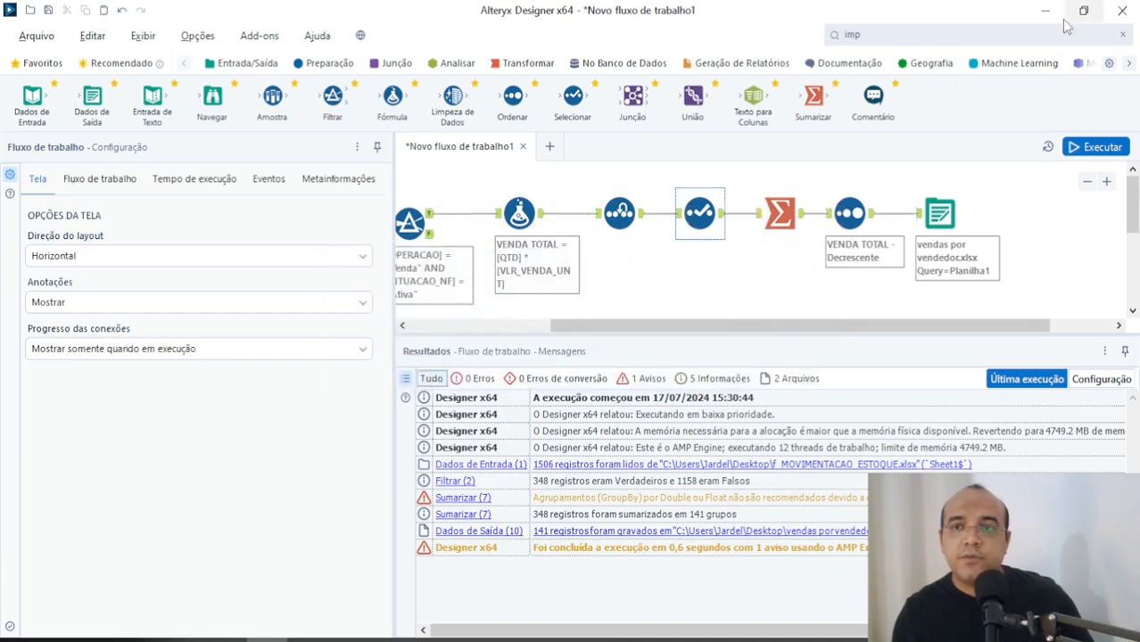
pyautogui.click(1051, 15)
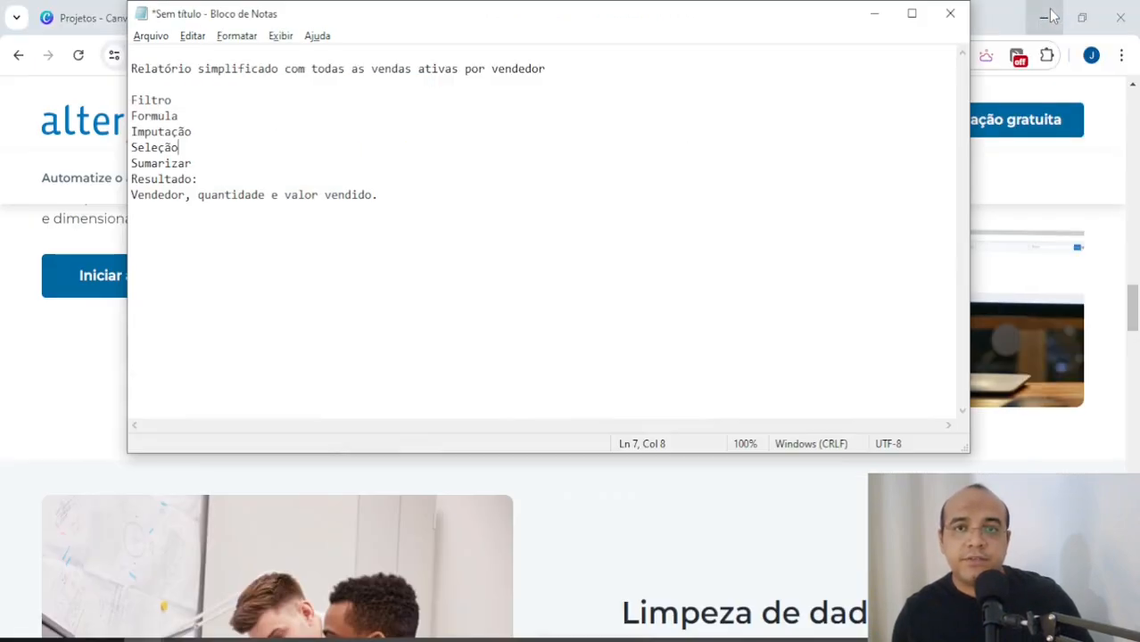
pyautogui.click(875, 13)
pyautogui.click(1048, 14)
pyautogui.click(1047, 15)
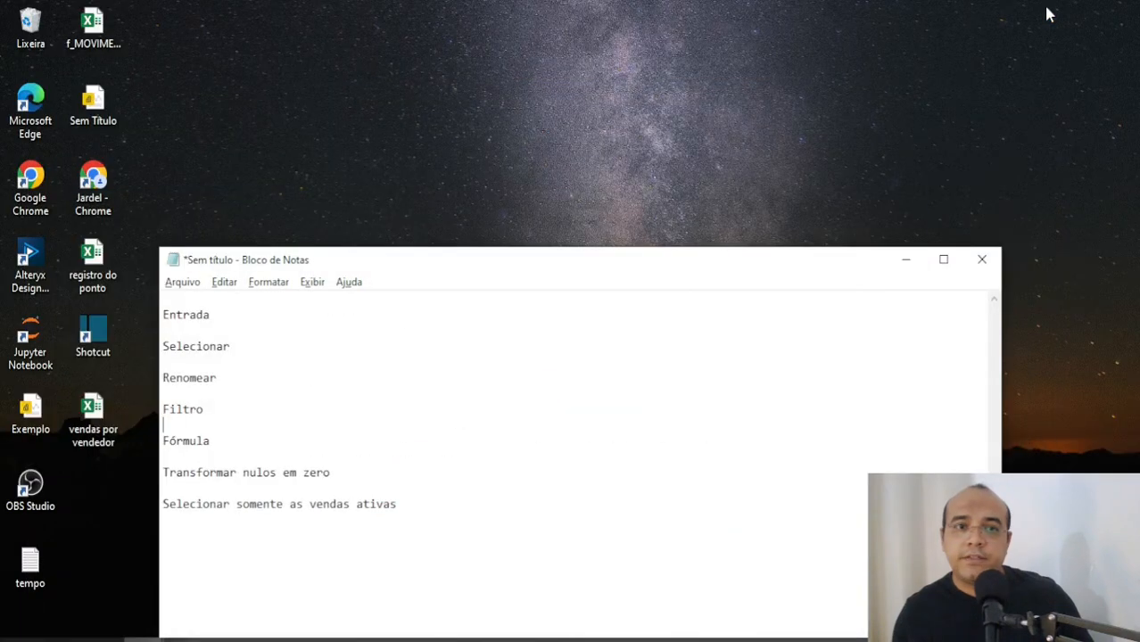
pyautogui.click(905, 260)
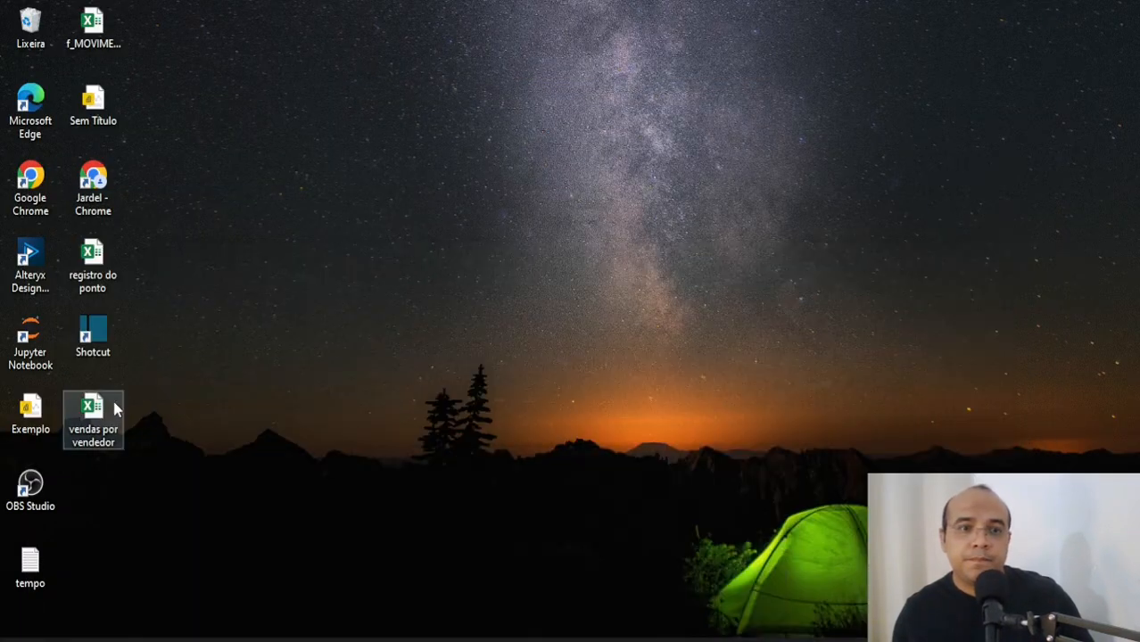
pyautogui.click(115, 408)
pyautogui.doubleClick(114, 407)
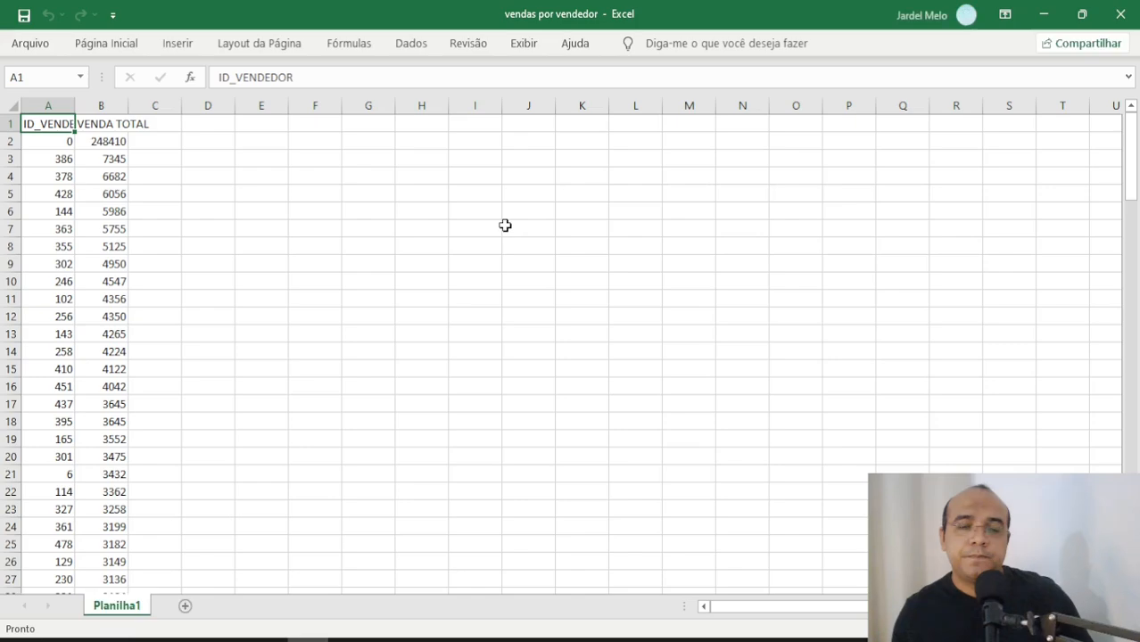
# Step: Autofit the sheet's column widths and select all the VENDA TOTAL values from B2 down to review them
pyautogui.click(13, 105)
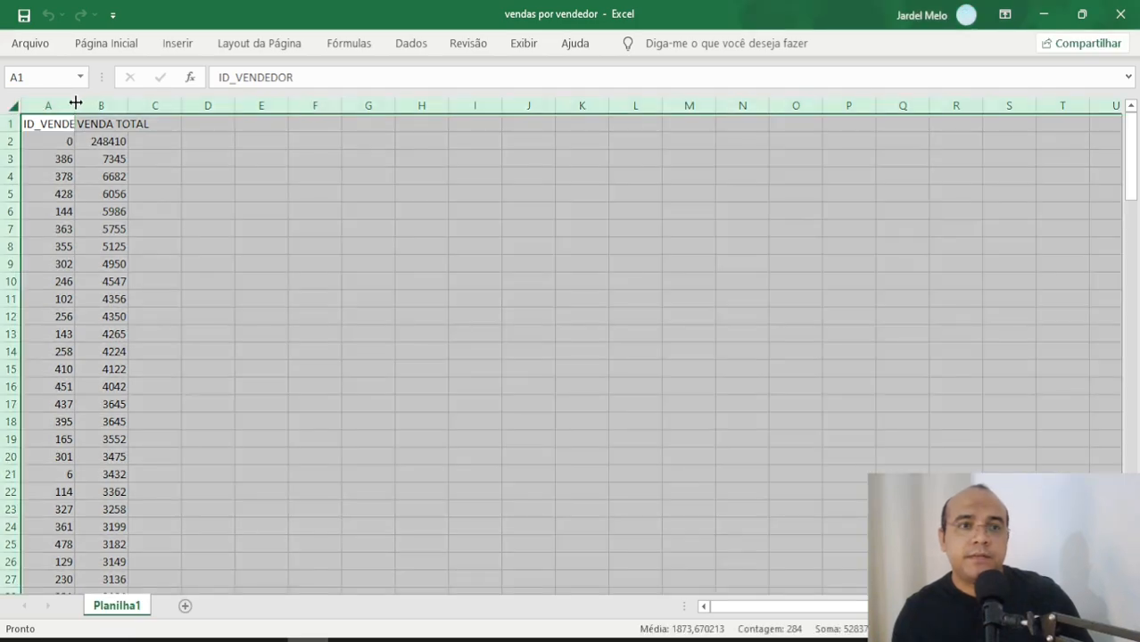
pyautogui.doubleClick(76, 103)
pyautogui.moveTo(143, 124); pyautogui.dragTo(157, 314)
pyautogui.click(155, 249)
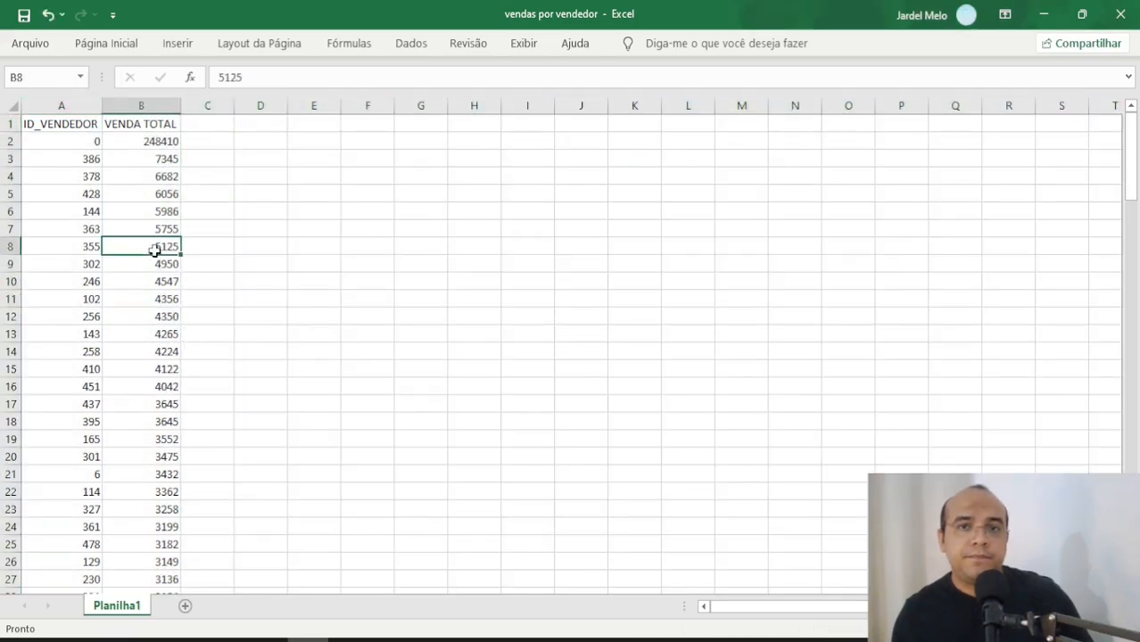
pyautogui.scroll(-6, 157, 325)
pyautogui.click(158, 334)
pyautogui.hotkey('ctrl', 'shift', 'Down')
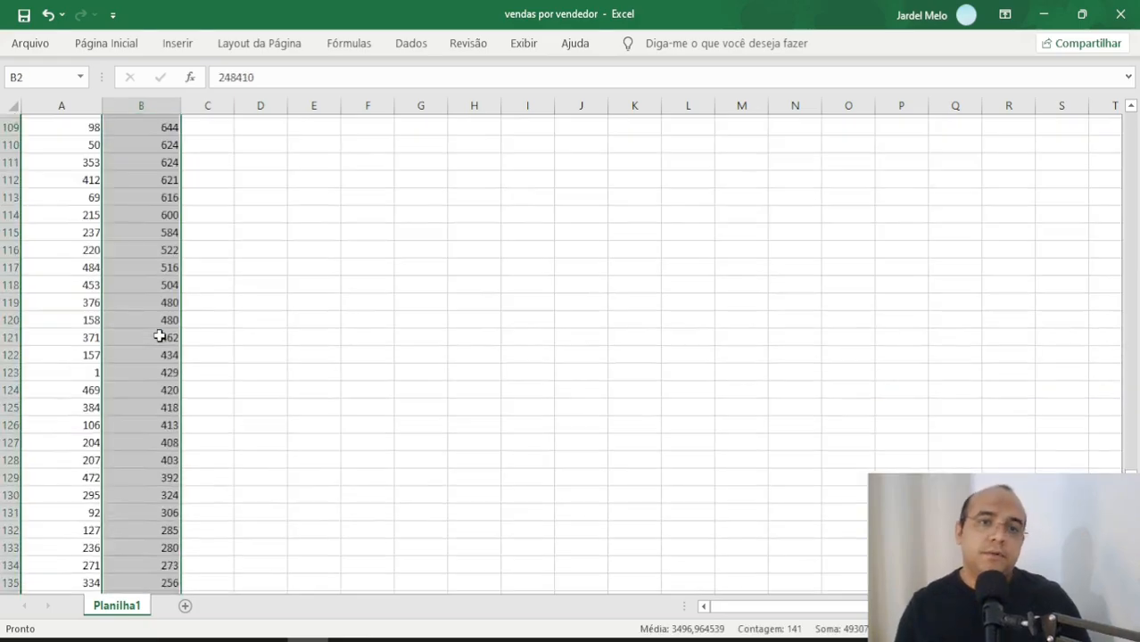
# Step: Switch back to Alteryx Designer and enlarge the workflow canvas by shrinking the results area
pyautogui.hotkey('alt', 'Tab')
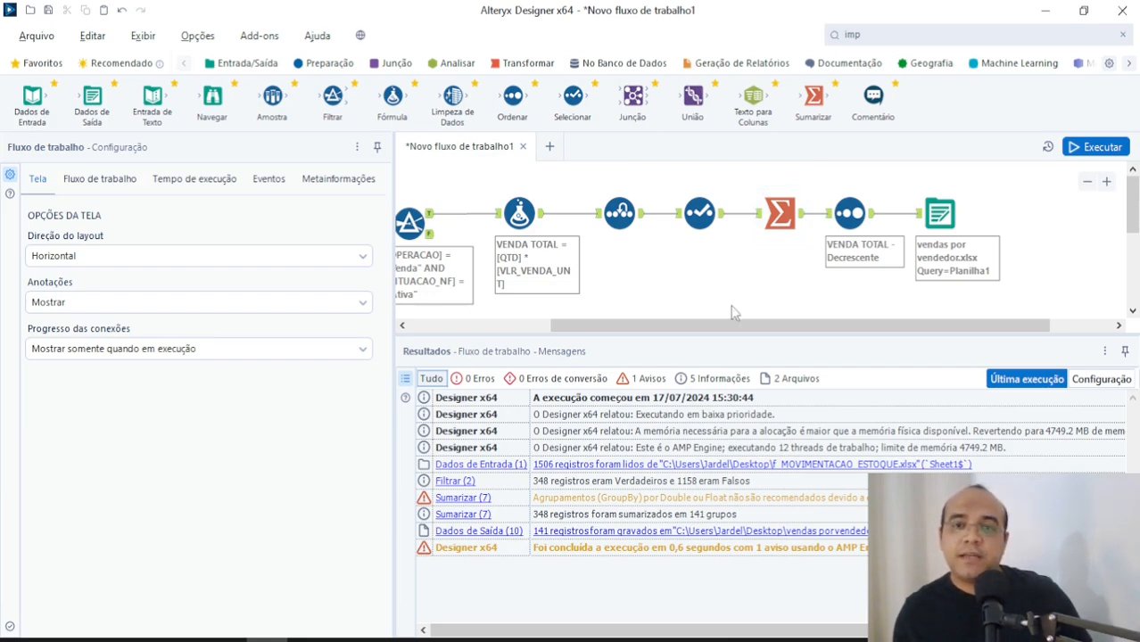
pyautogui.moveTo(740, 325); pyautogui.dragTo(615, 328)
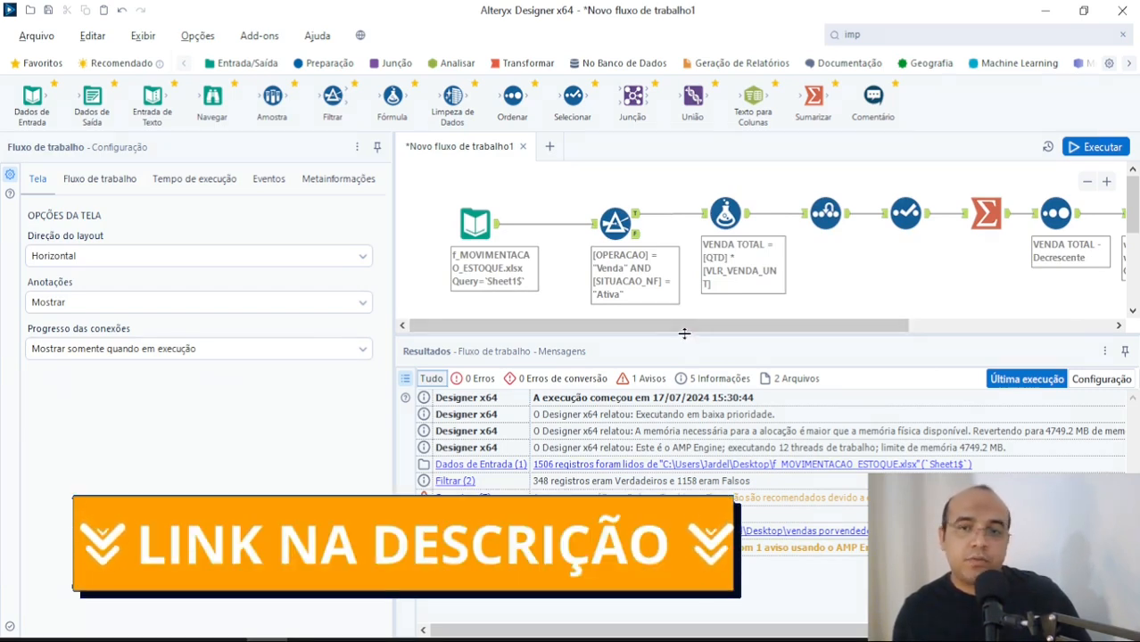
pyautogui.moveTo(684, 334); pyautogui.dragTo(696, 414)
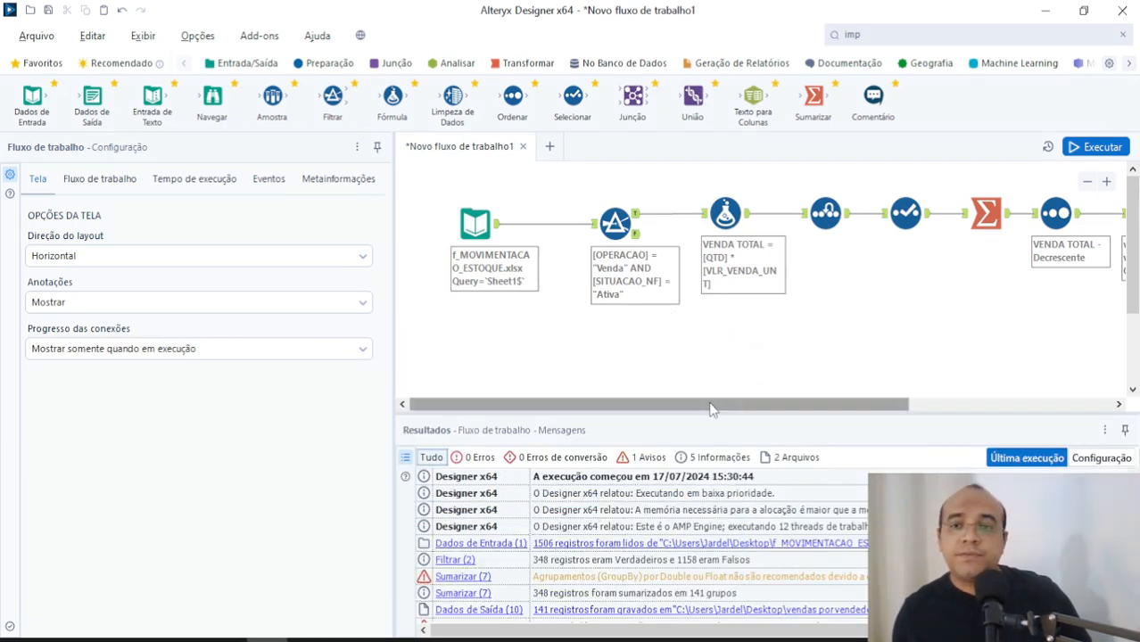
pyautogui.moveTo(711, 407); pyautogui.dragTo(666, 365)
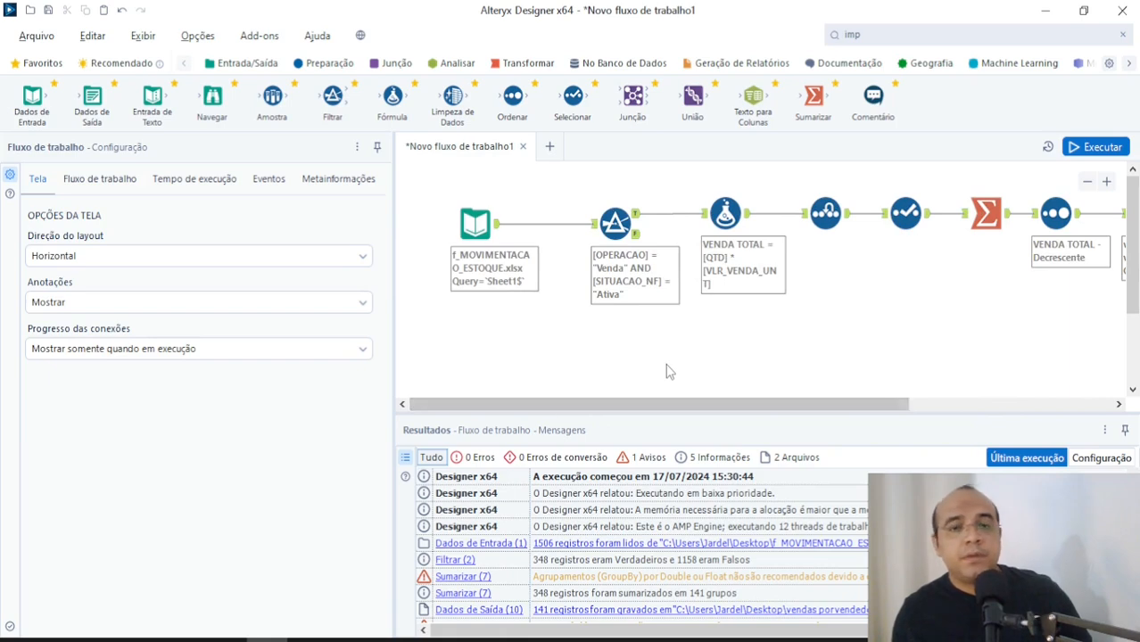